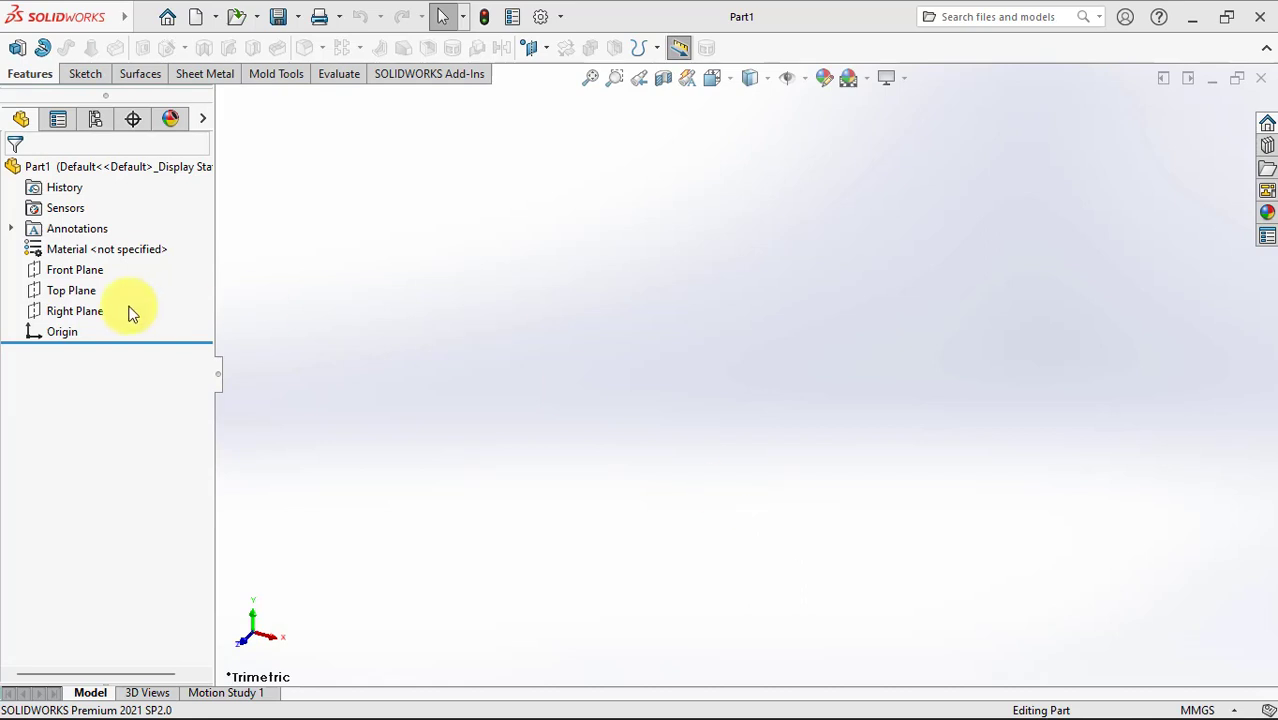
# Start a Top Plane sketch and draw a 3-sided polygon centred on the origin.
pyautogui.click(66, 289)
pyautogui.click(92, 257)
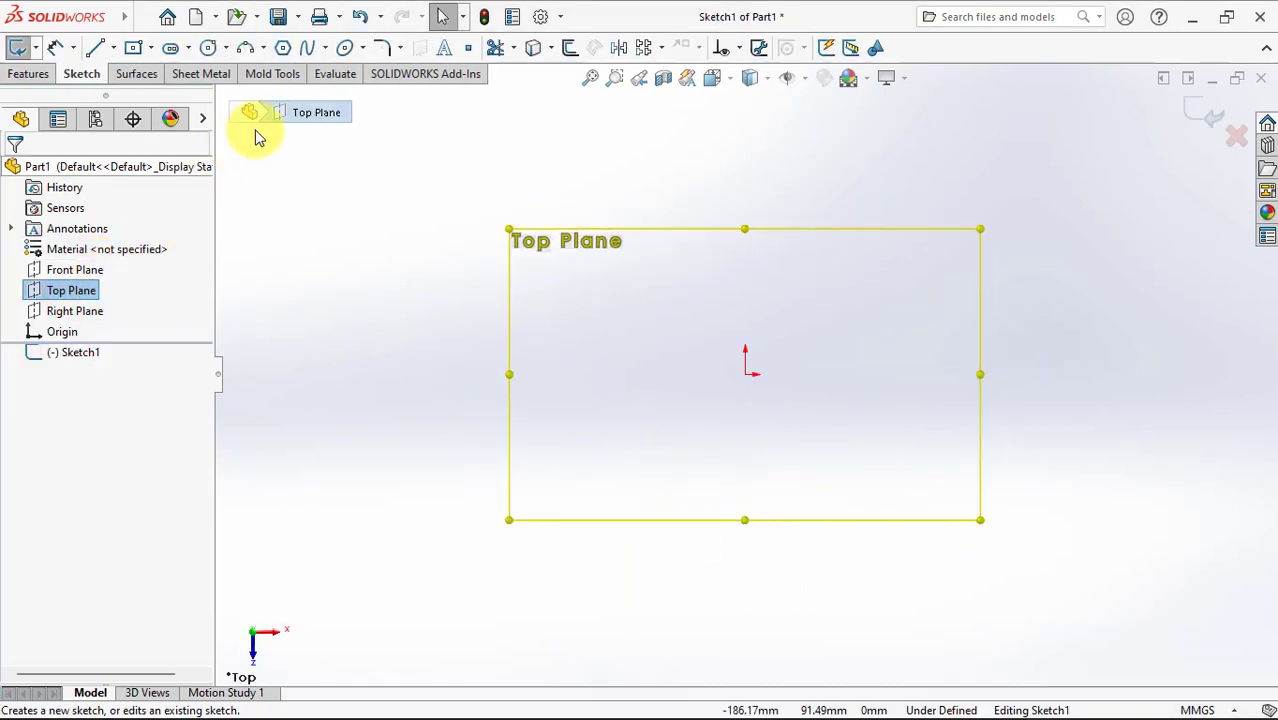
pyautogui.click(282, 47)
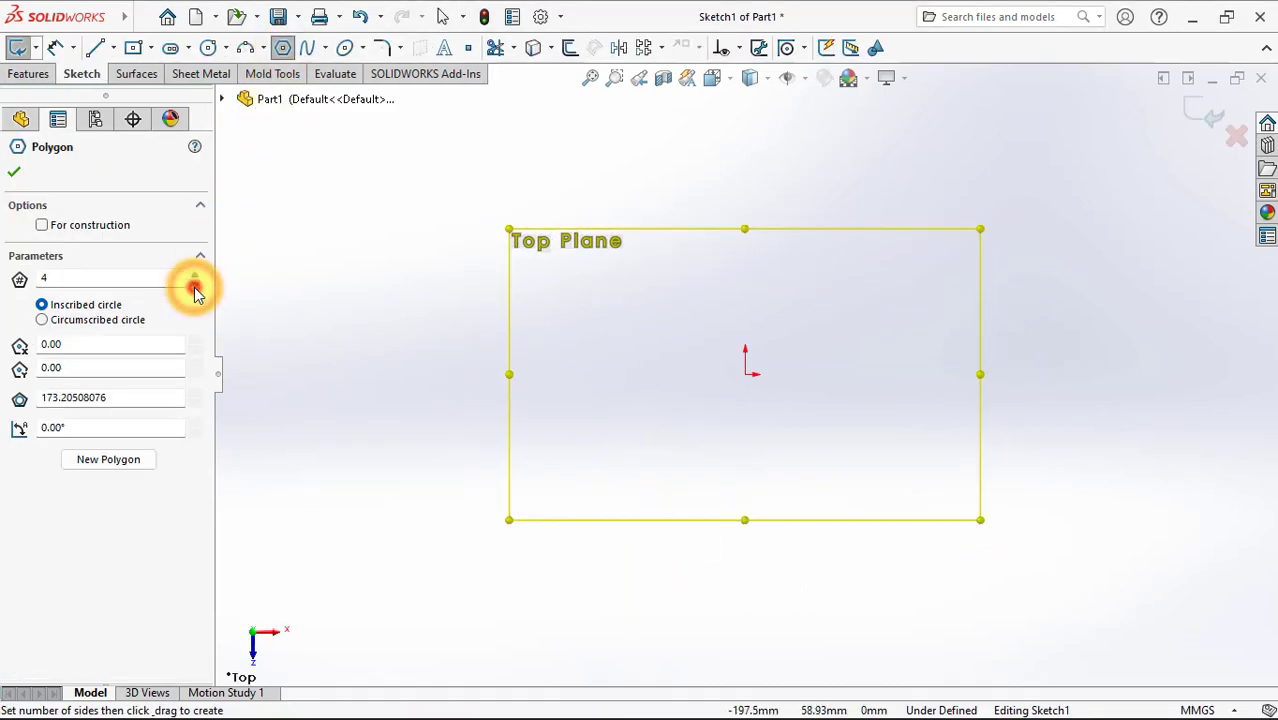
pyautogui.moveTo(745, 373); pyautogui.dragTo(745, 150)
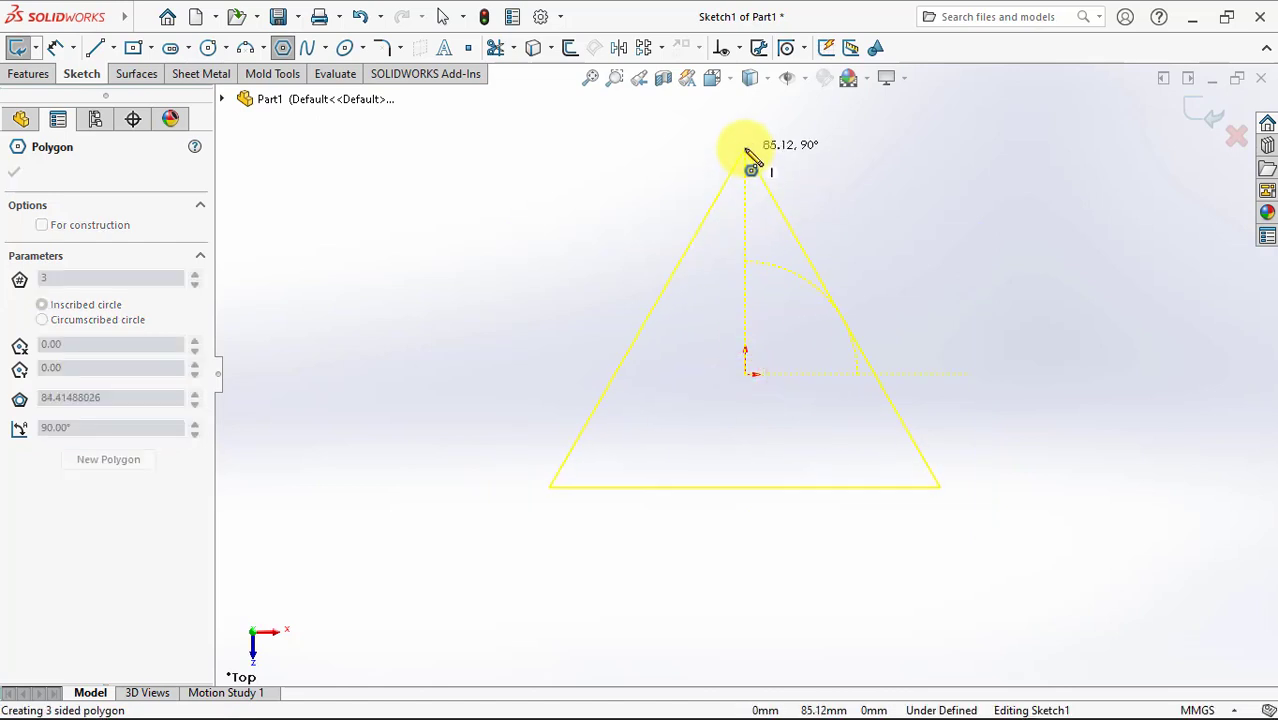
pyautogui.press('Escape')
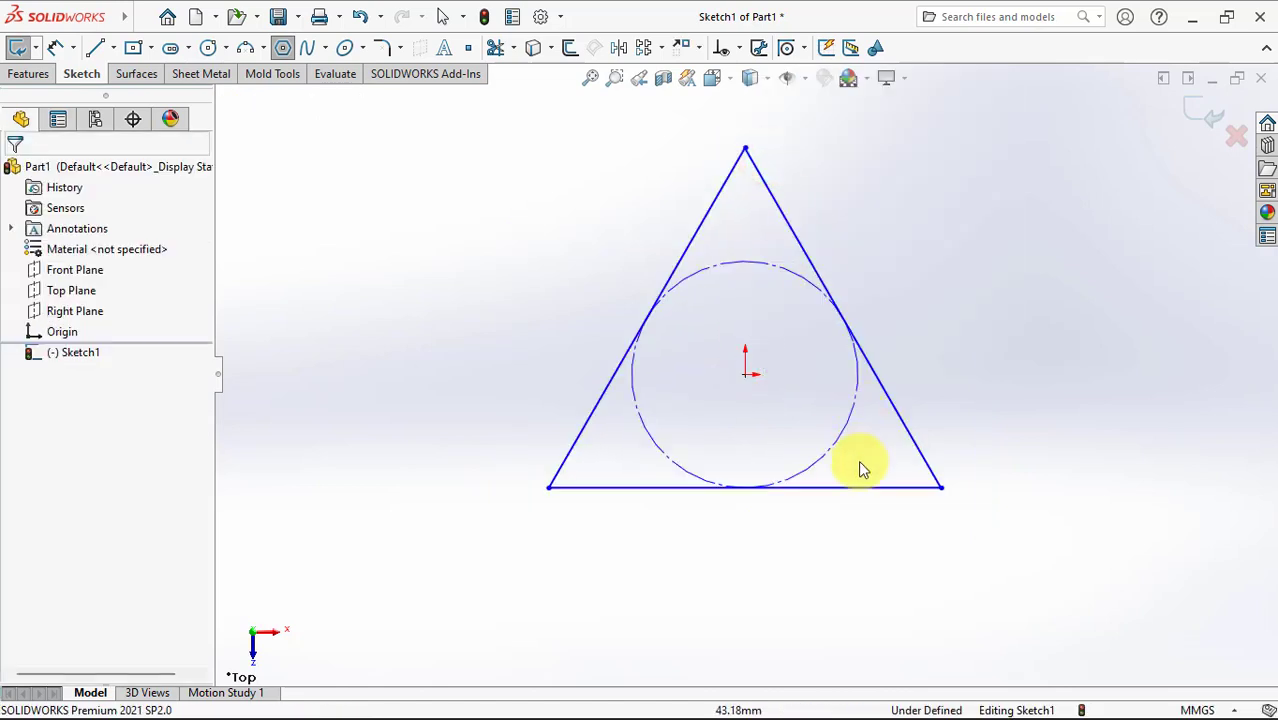
# Give the triangle's bottom edge a Horizontal relation.
pyautogui.click(857, 490)
pyautogui.click(919, 405)
pyautogui.click(919, 314)
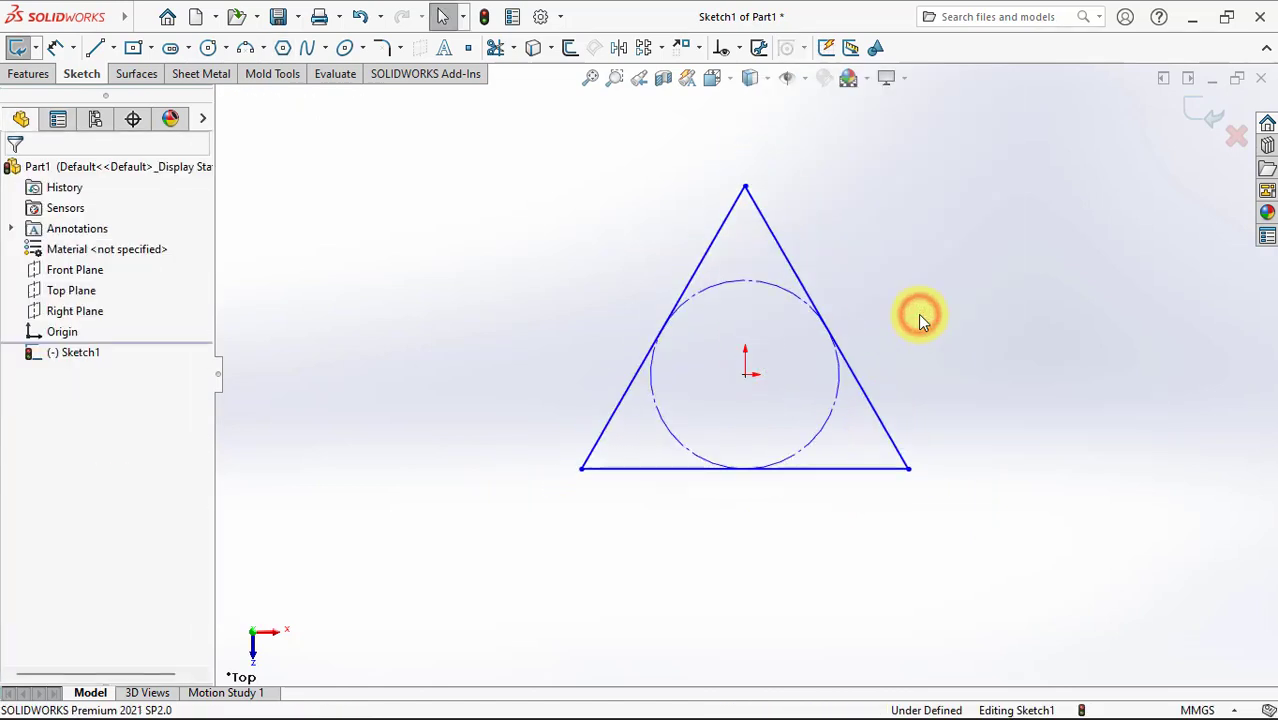
pyautogui.scroll(-1, 908, 181)
pyautogui.click(383, 48)
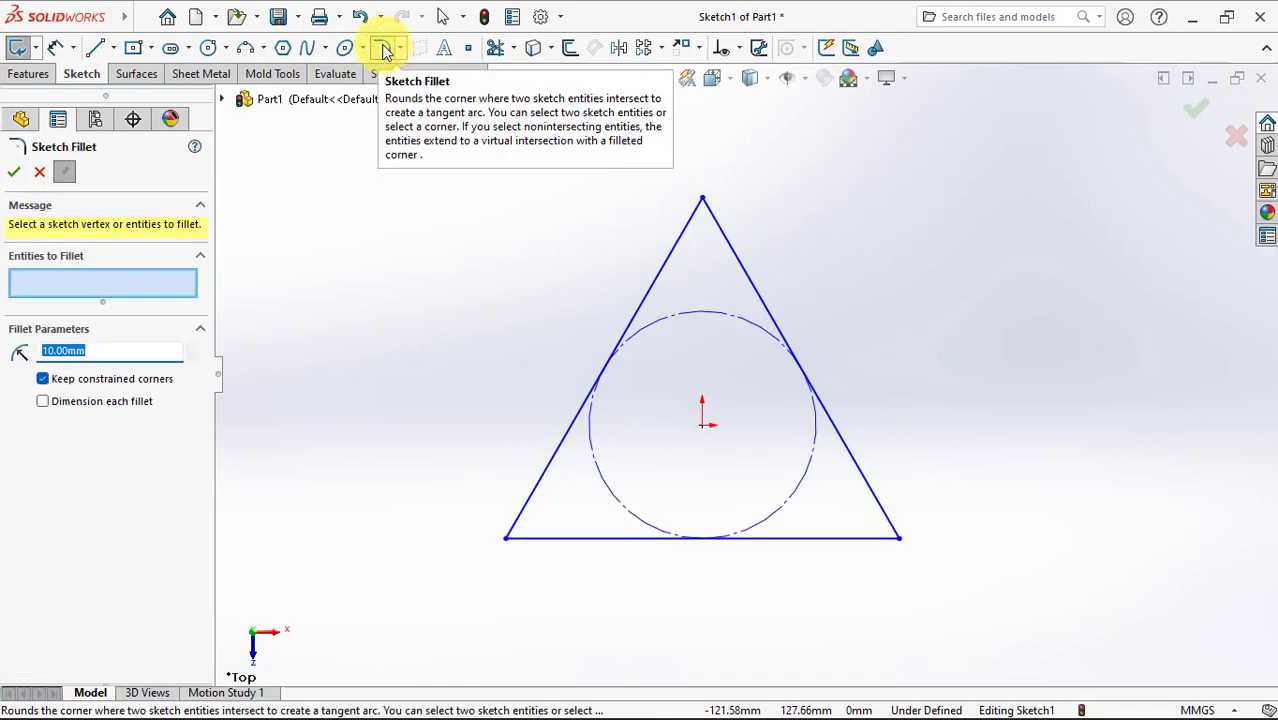
# Fillet the top, bottom-right and bottom-left triangle corners with a 14 mm radius.
pyautogui.write('14')
pyautogui.press('Tab')
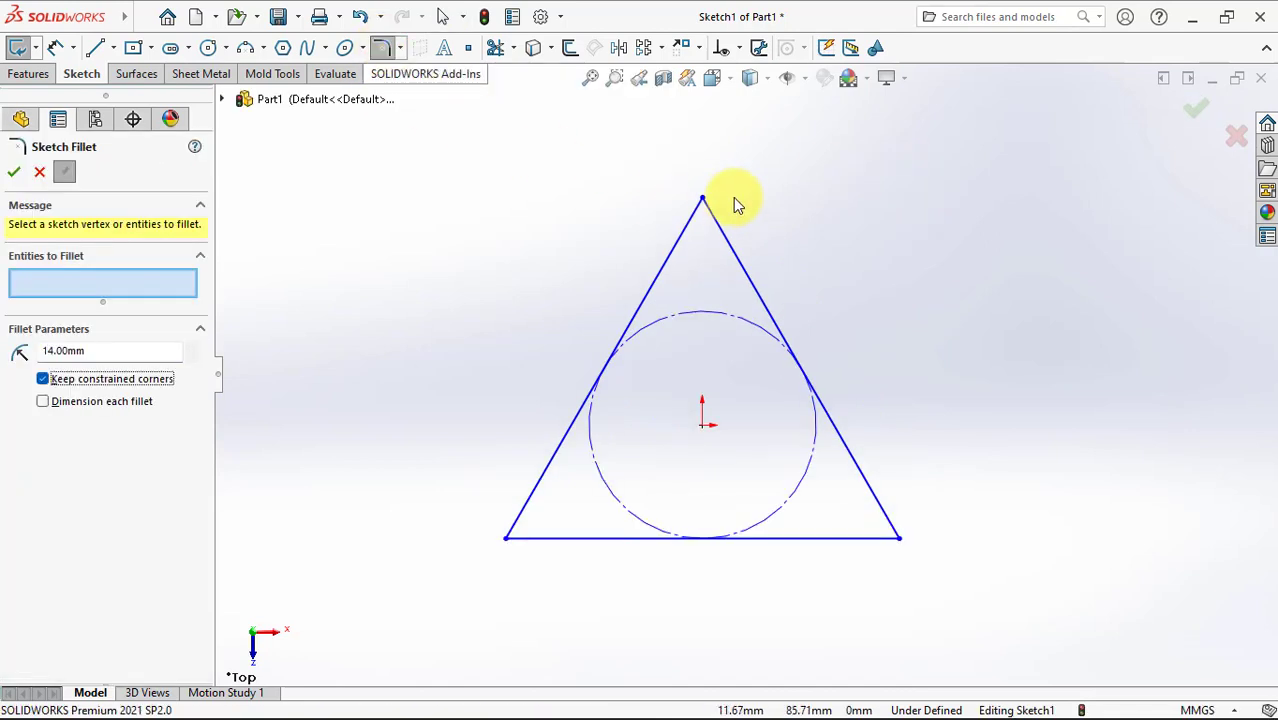
pyautogui.click(702, 198)
pyautogui.click(899, 536)
pyautogui.click(508, 538)
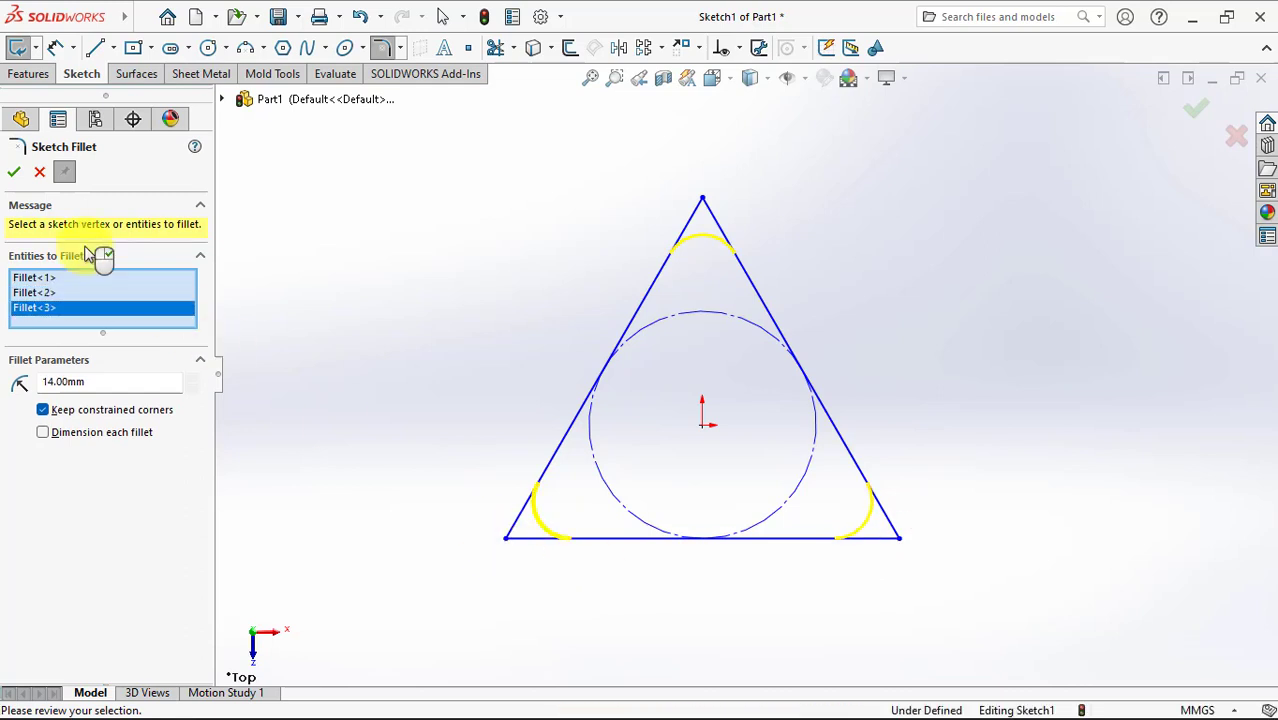
pyautogui.click(12, 176)
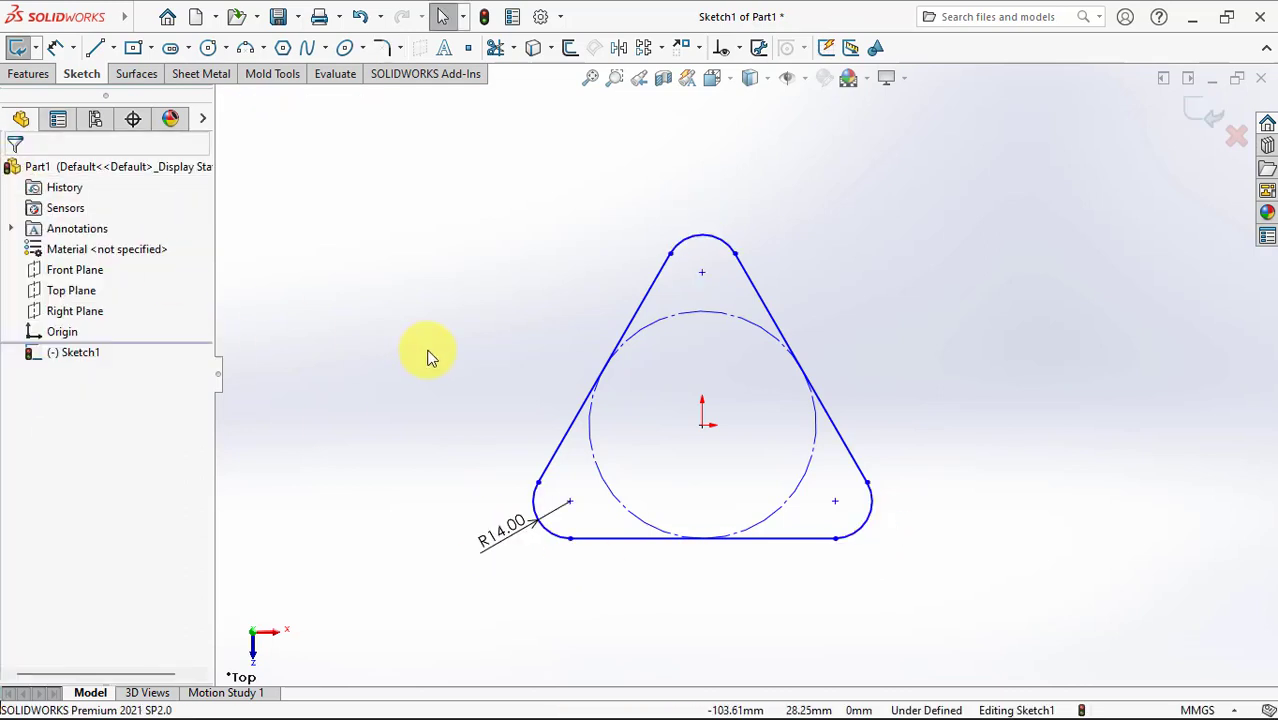
# Draw a construction circle from the origin through the top corner's fillet centre.
pyautogui.click(702, 424)
pyautogui.click(702, 272)
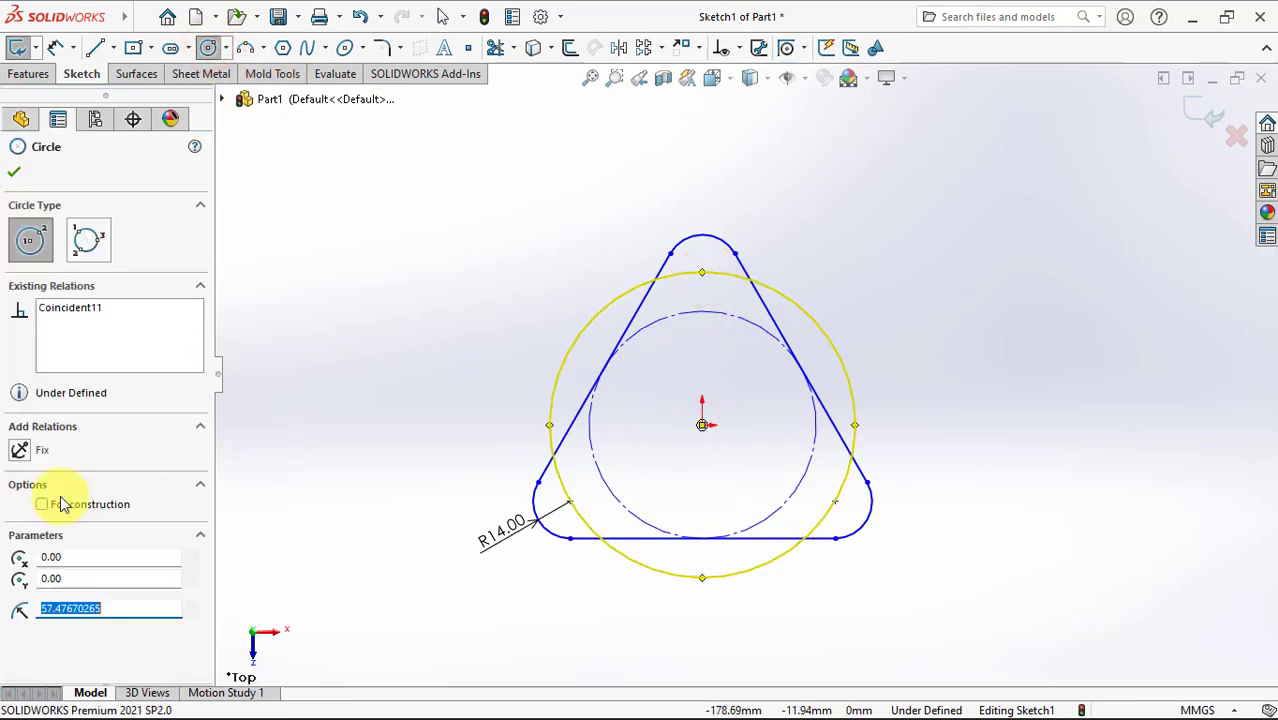
pyautogui.click(48, 504)
pyautogui.click(14, 176)
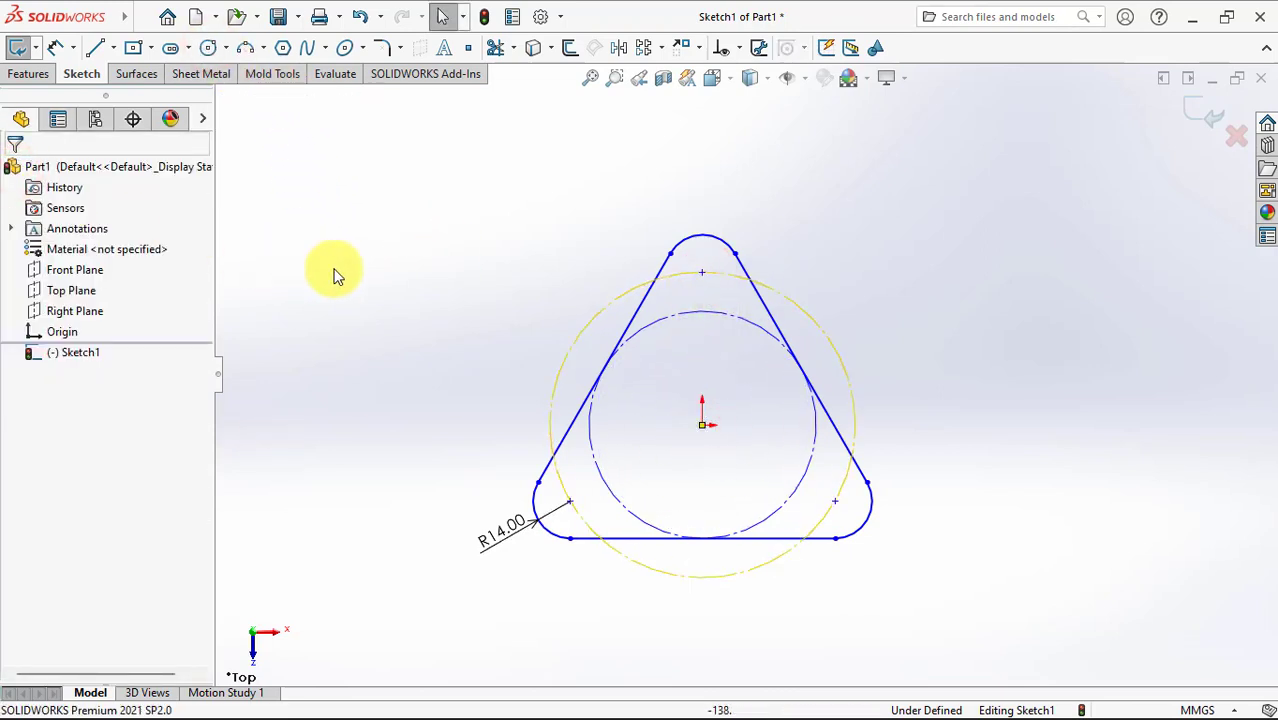
# Draw three small hole circles at the rounded corners and make them Equal.
pyautogui.click(207, 48)
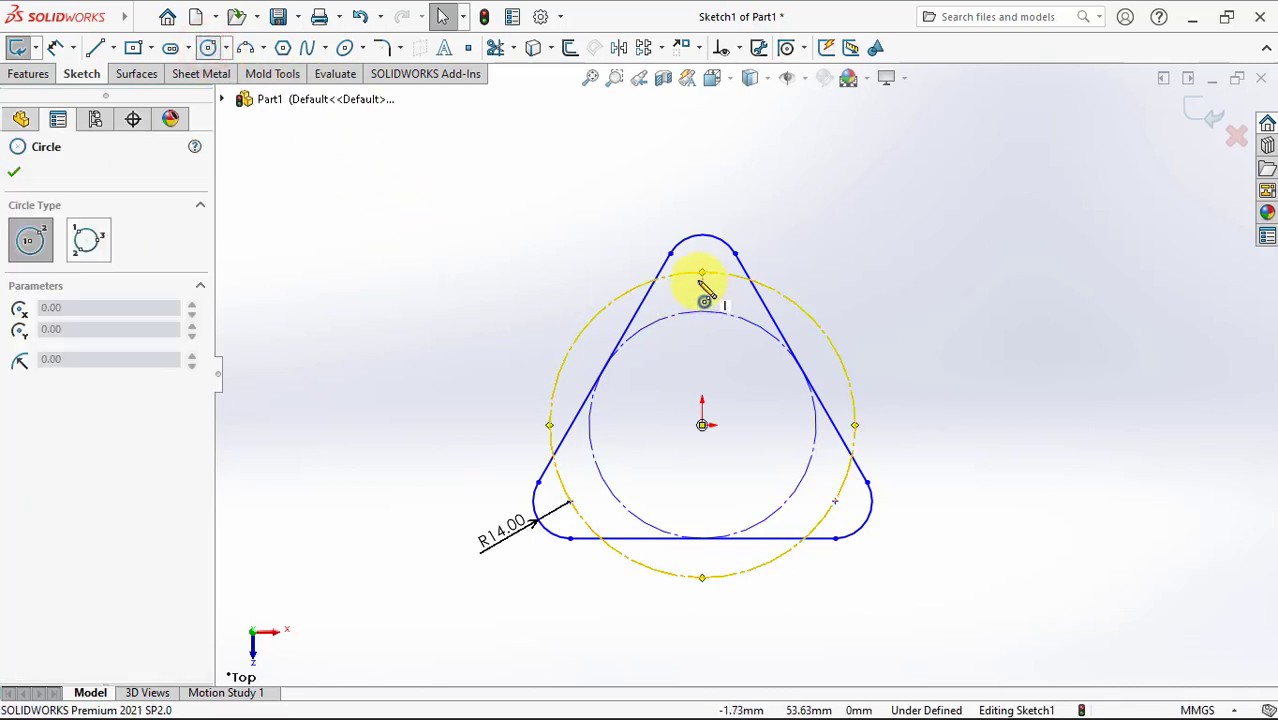
pyautogui.moveTo(702, 272); pyautogui.dragTo(702, 255)
pyautogui.moveTo(836, 500); pyautogui.dragTo(843, 518)
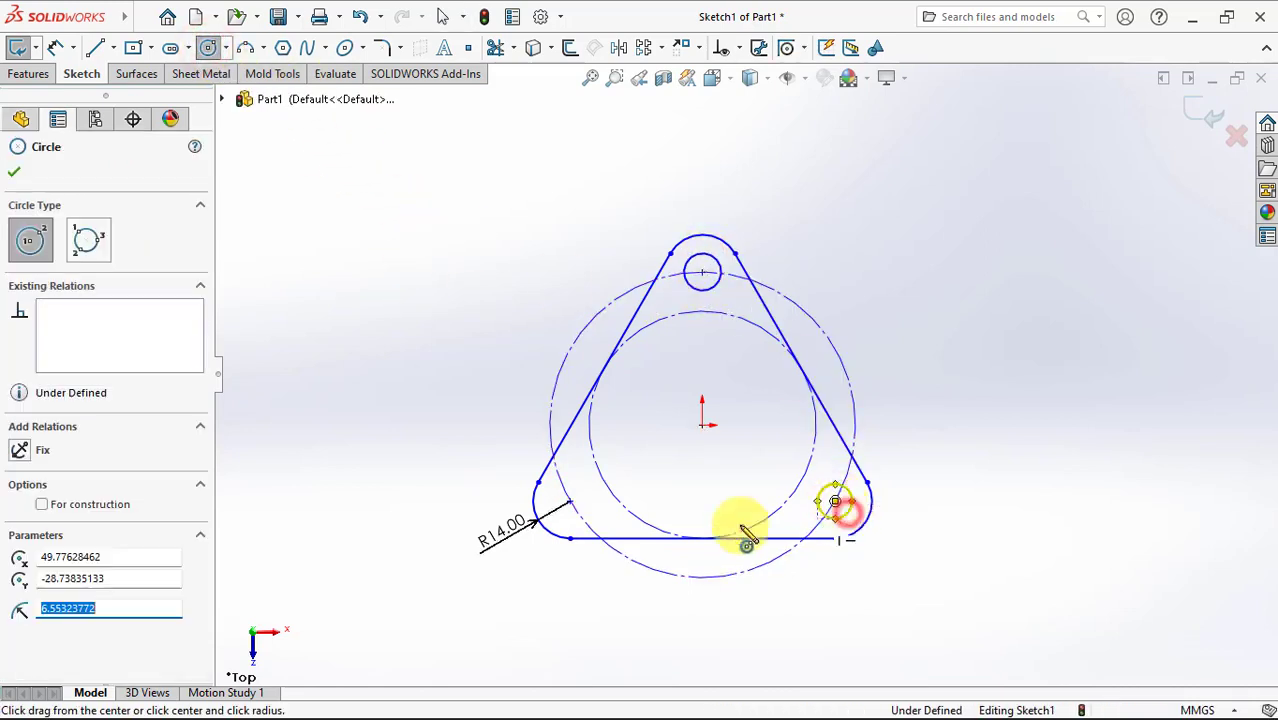
pyautogui.moveTo(569, 500); pyautogui.dragTo(572, 517)
pyautogui.click(738, 48)
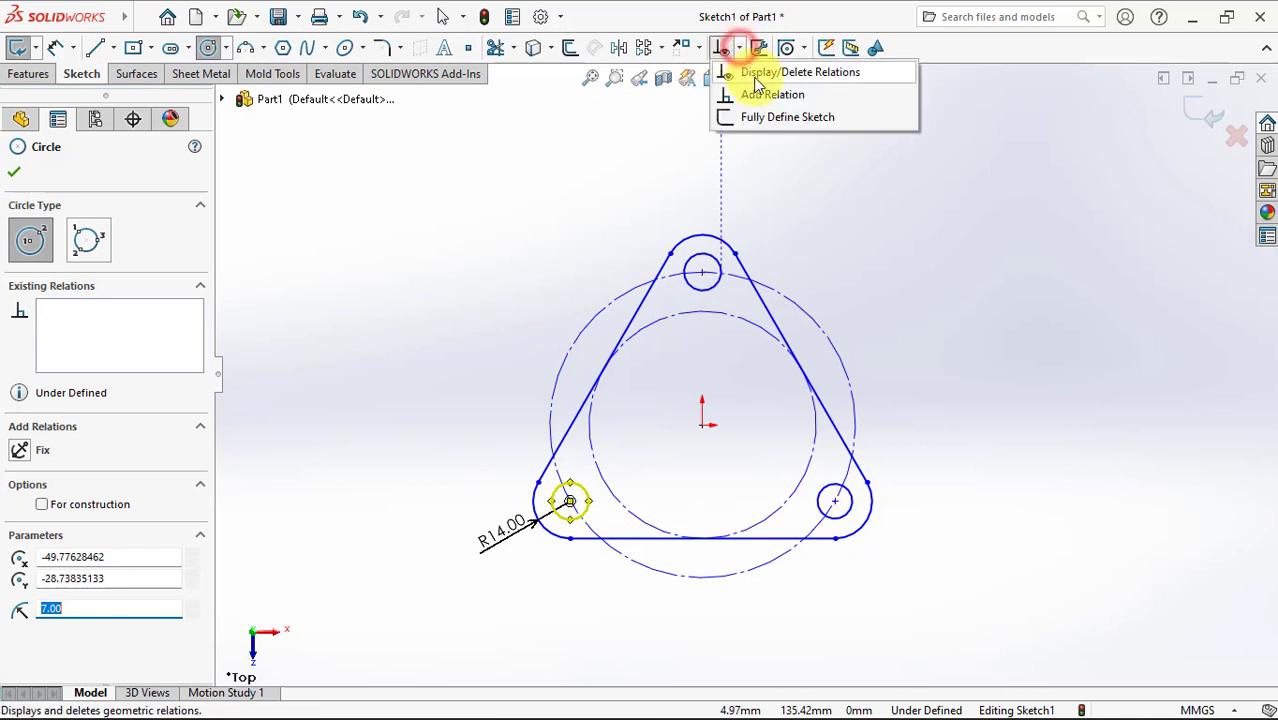
pyautogui.click(775, 92)
pyautogui.click(828, 486)
pyautogui.click(717, 286)
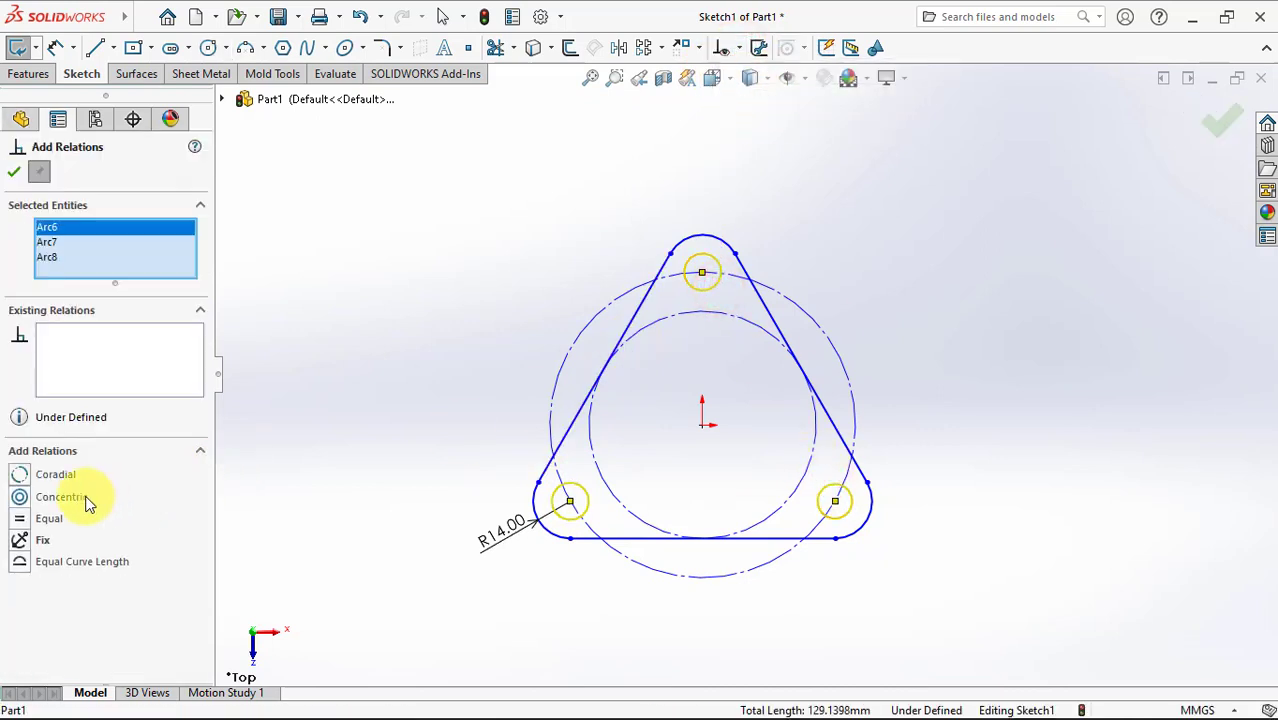
pyautogui.click(13, 171)
pyautogui.click(425, 222)
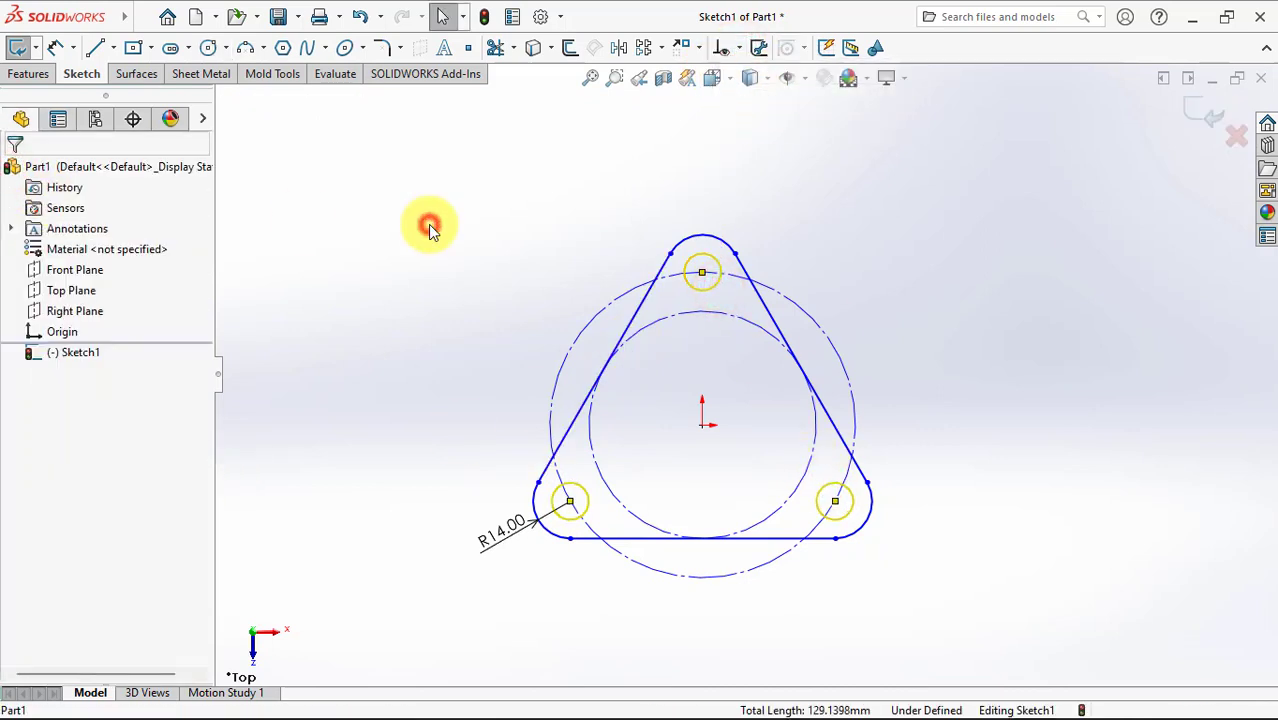
# Dimension the top hole at ⌀11 and the construction circle at ⌀100.
pyautogui.click(707, 254)
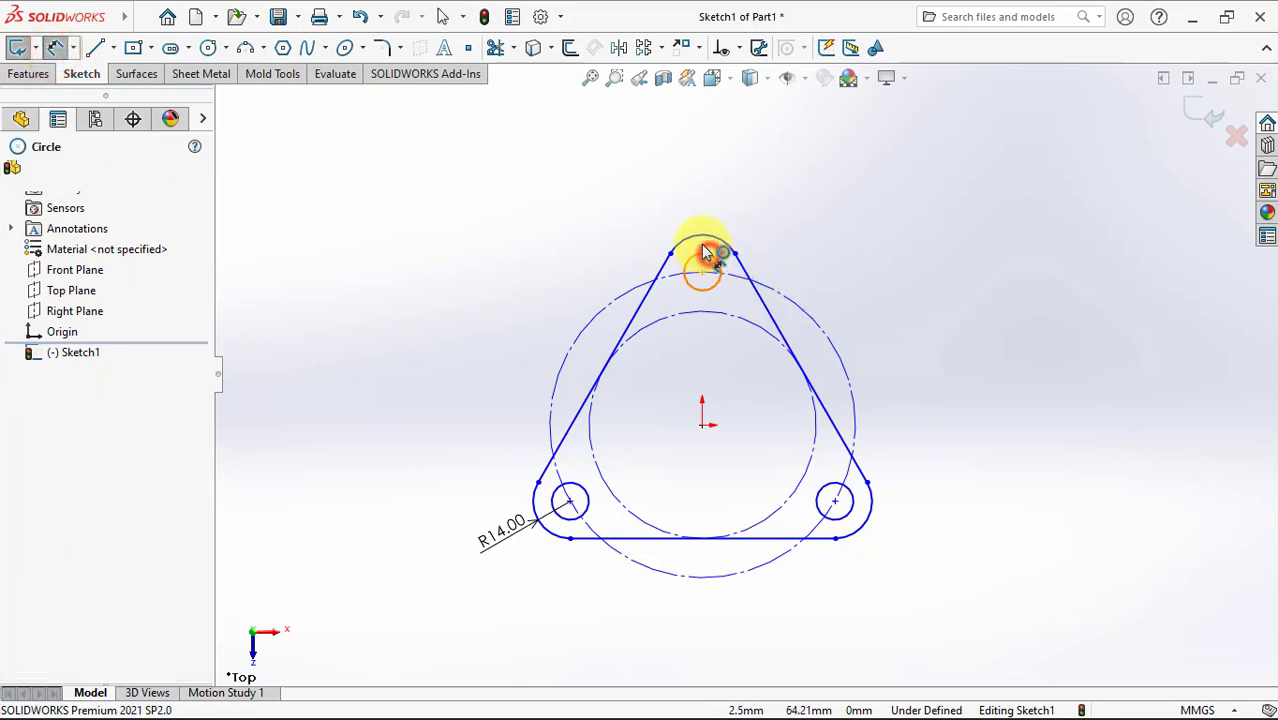
pyautogui.click(703, 196)
pyautogui.write('14')
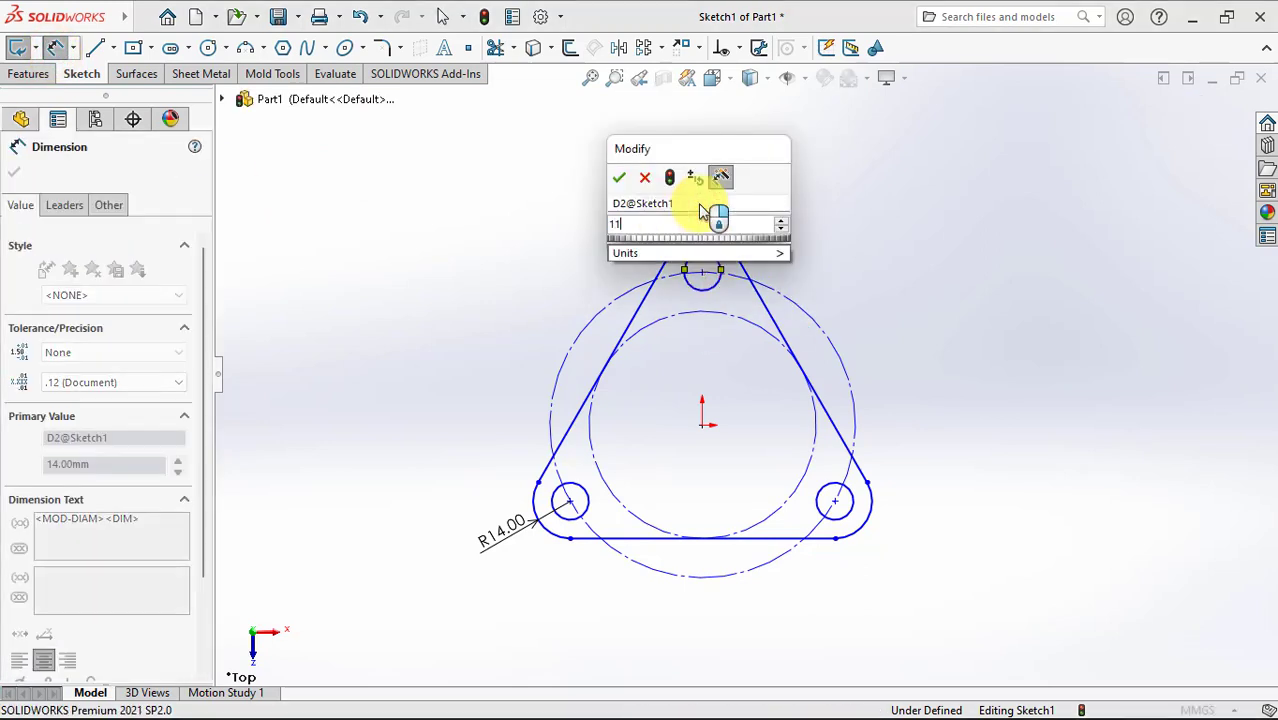
pyautogui.click(619, 176)
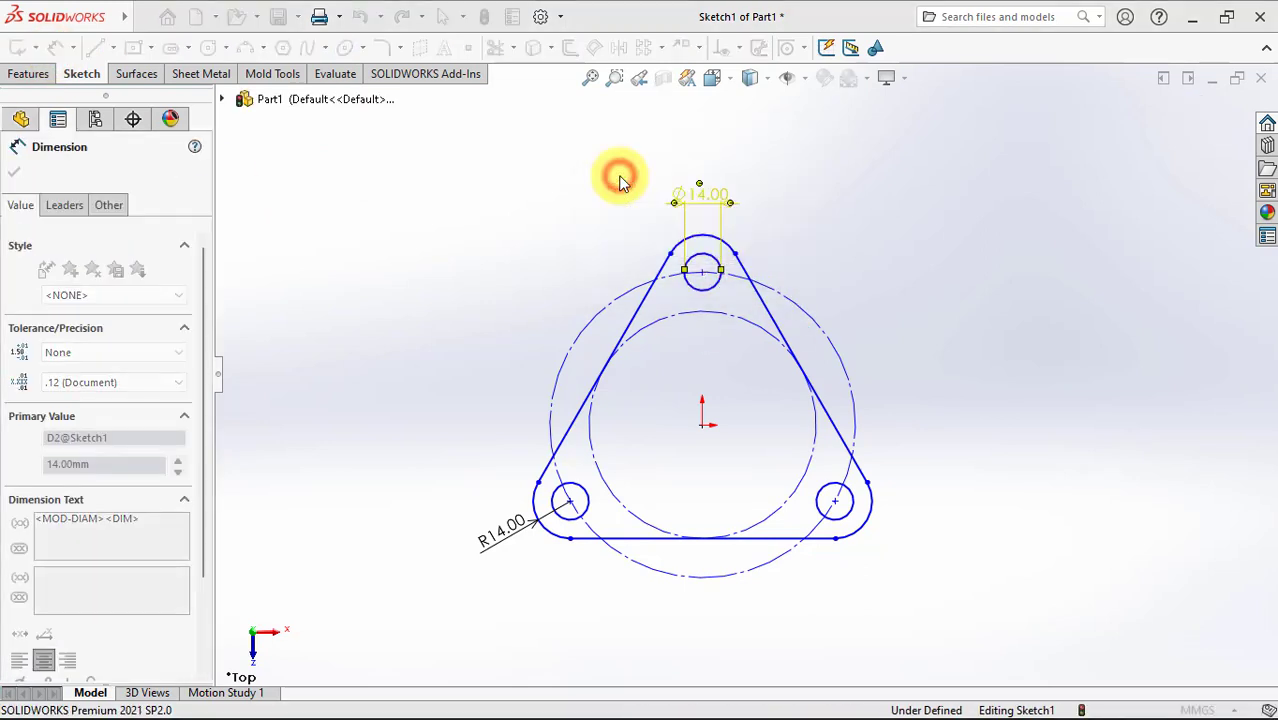
pyautogui.click(770, 286)
pyautogui.click(703, 168)
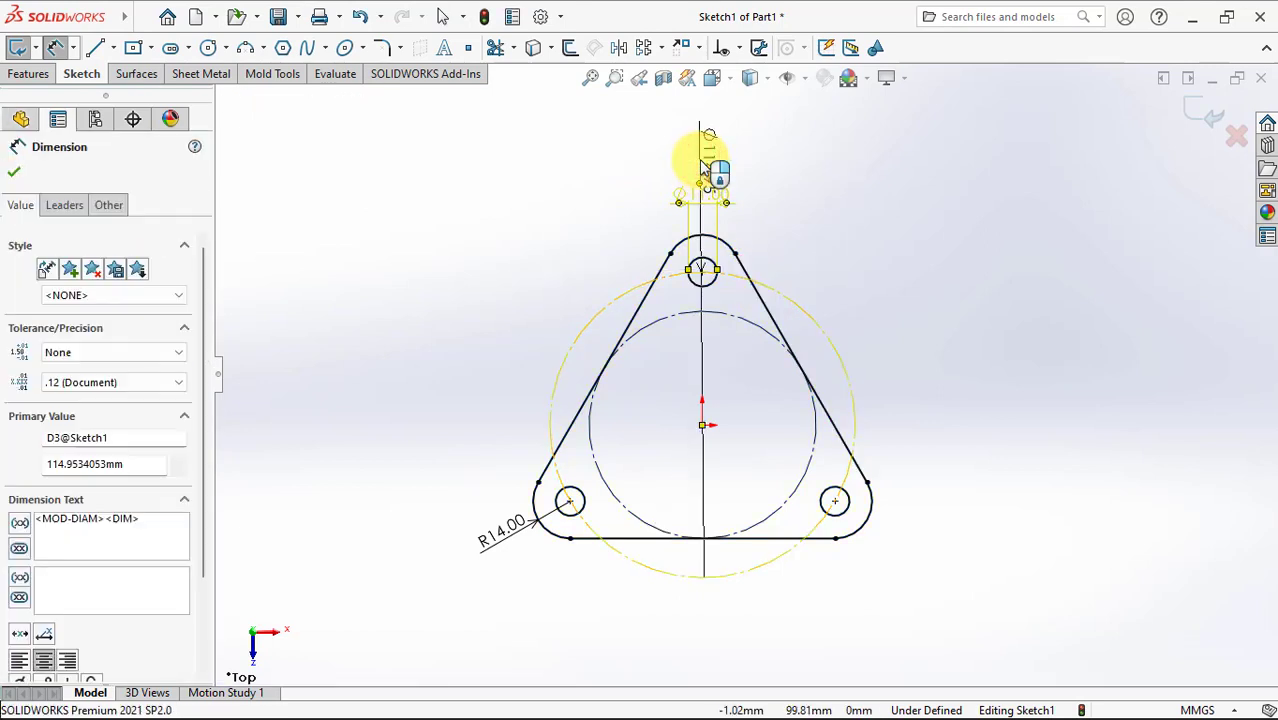
pyautogui.write('100')
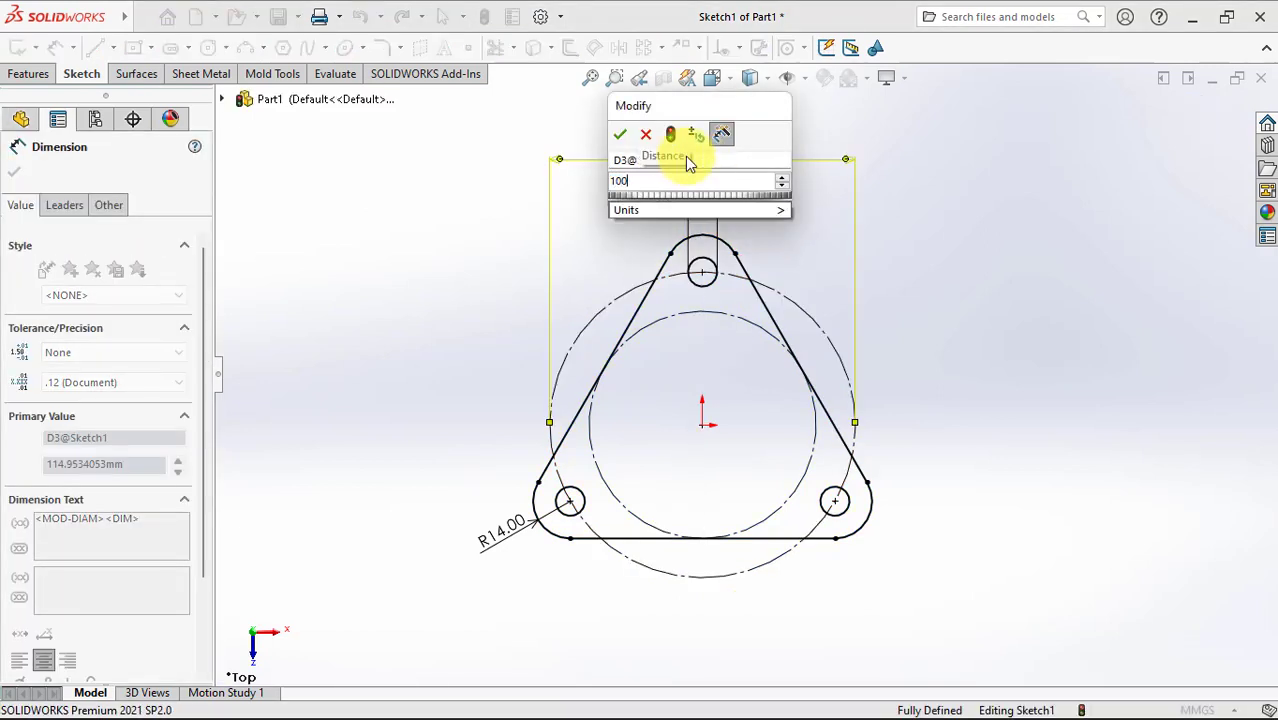
pyautogui.click(626, 136)
pyautogui.click(497, 260)
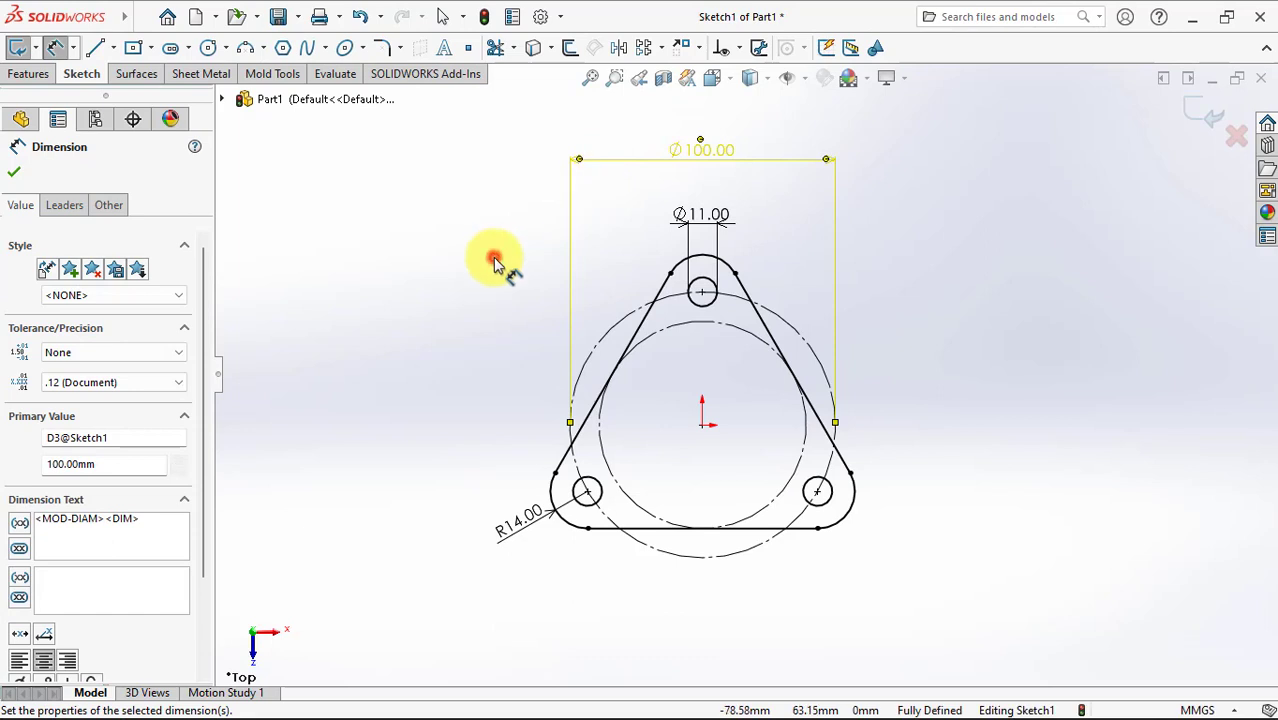
# Extrude the sketch 10 mm into a solid triangular flange.
pyautogui.moveTo(455, 302); pyautogui.dragTo(420, 305, button='middle')
pyautogui.click(30, 75)
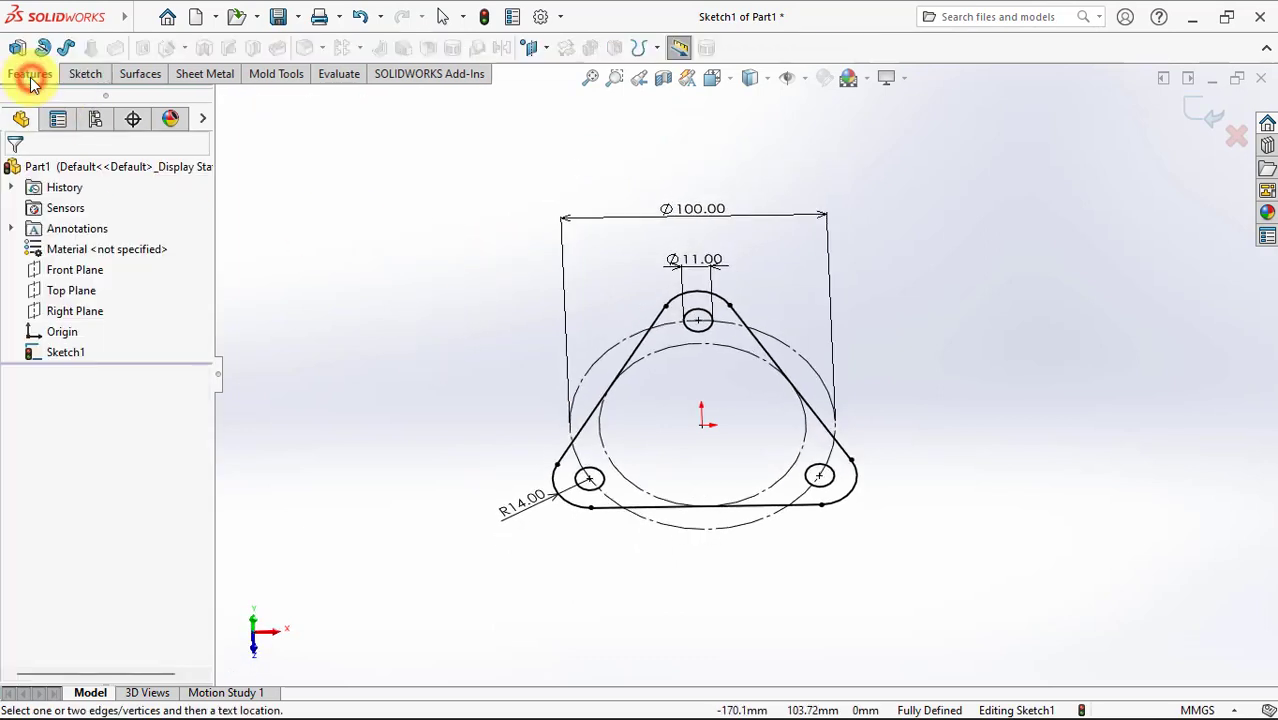
pyautogui.click(17, 50)
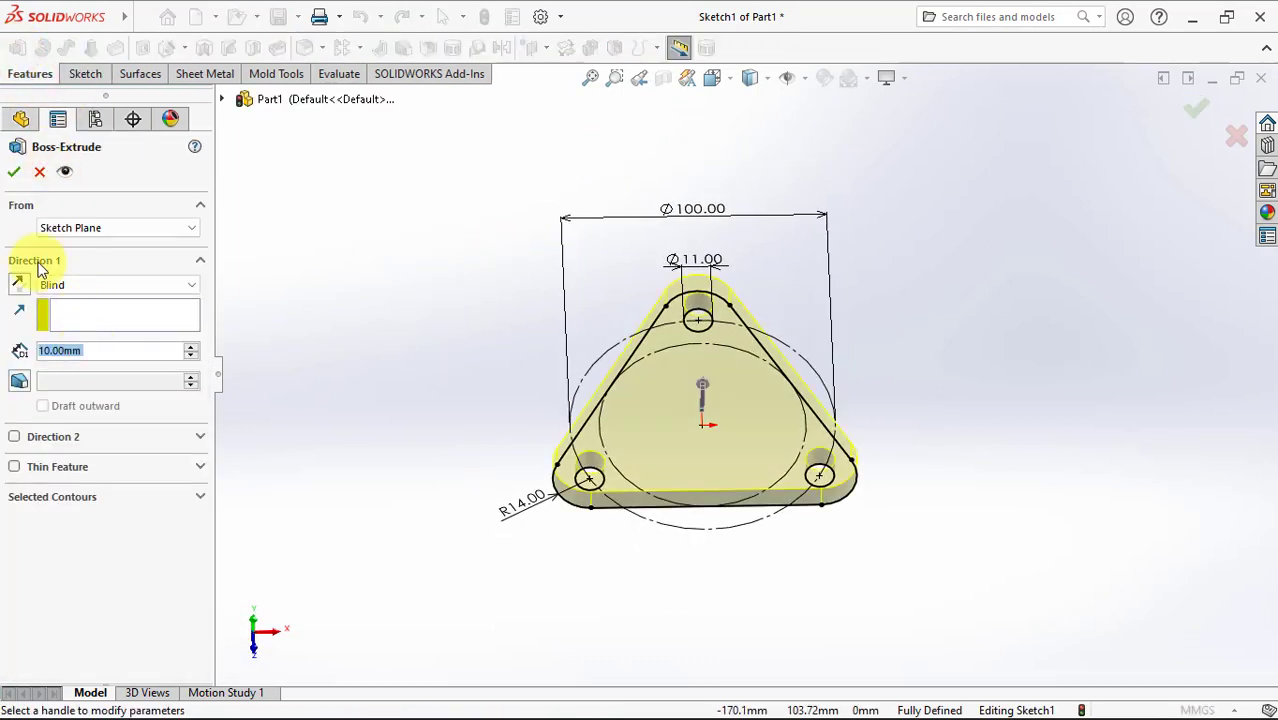
pyautogui.click(15, 170)
pyautogui.click(402, 374)
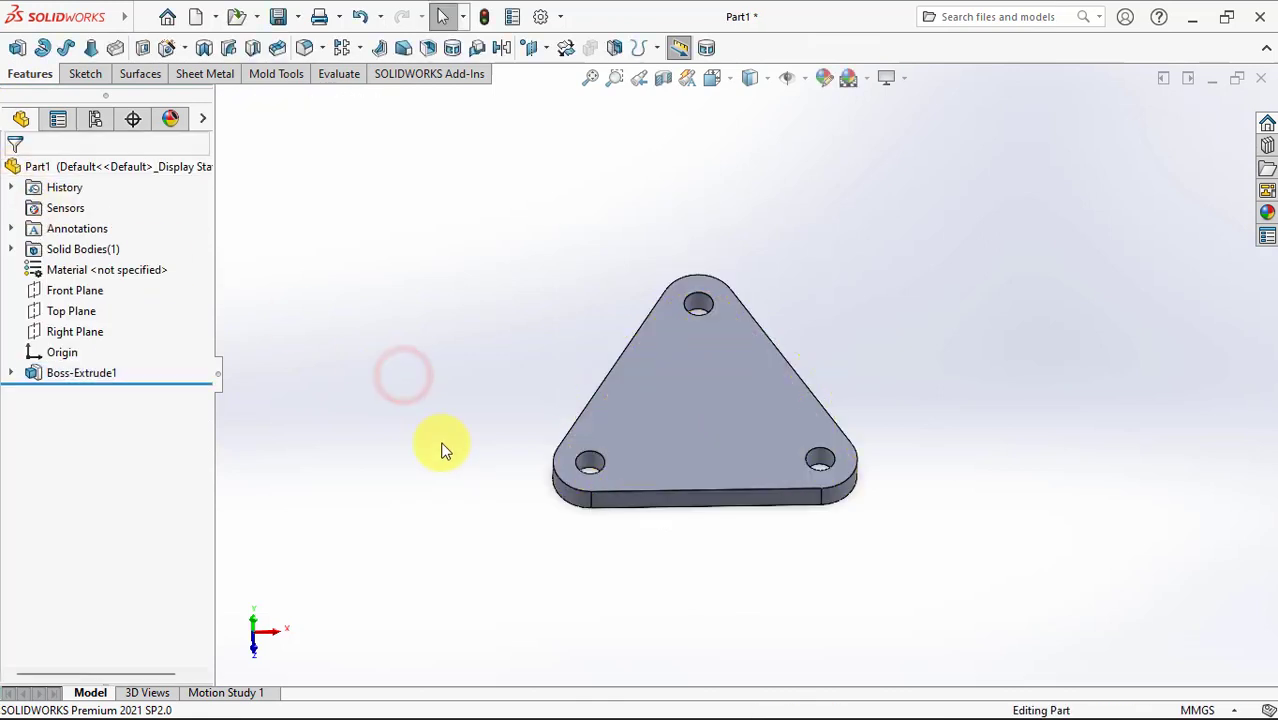
pyautogui.moveTo(442, 448); pyautogui.dragTo(462, 193, button='middle')
pyautogui.click(717, 404)
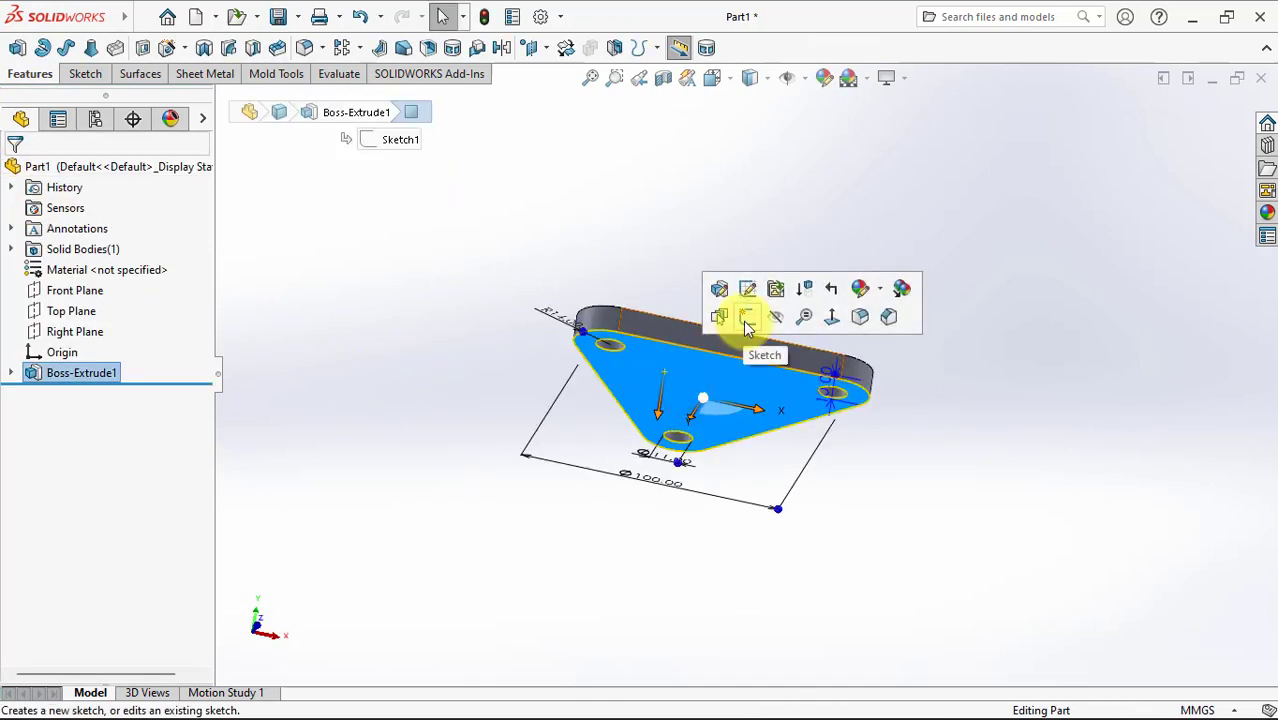
# Sketch an origin-centred circle on the plate face and dimension it ⌀50.
pyautogui.click(745, 316)
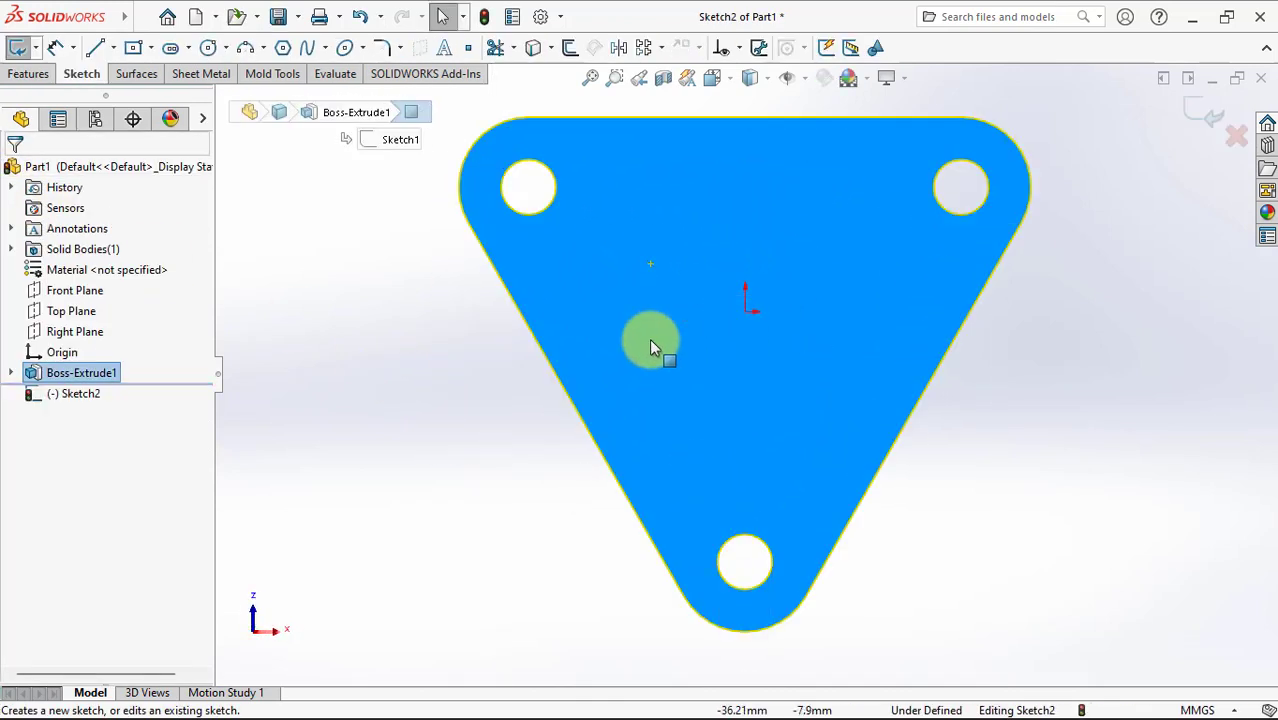
pyautogui.click(207, 47)
pyautogui.moveTo(745, 311); pyautogui.dragTo(770, 423)
pyautogui.click(55, 47)
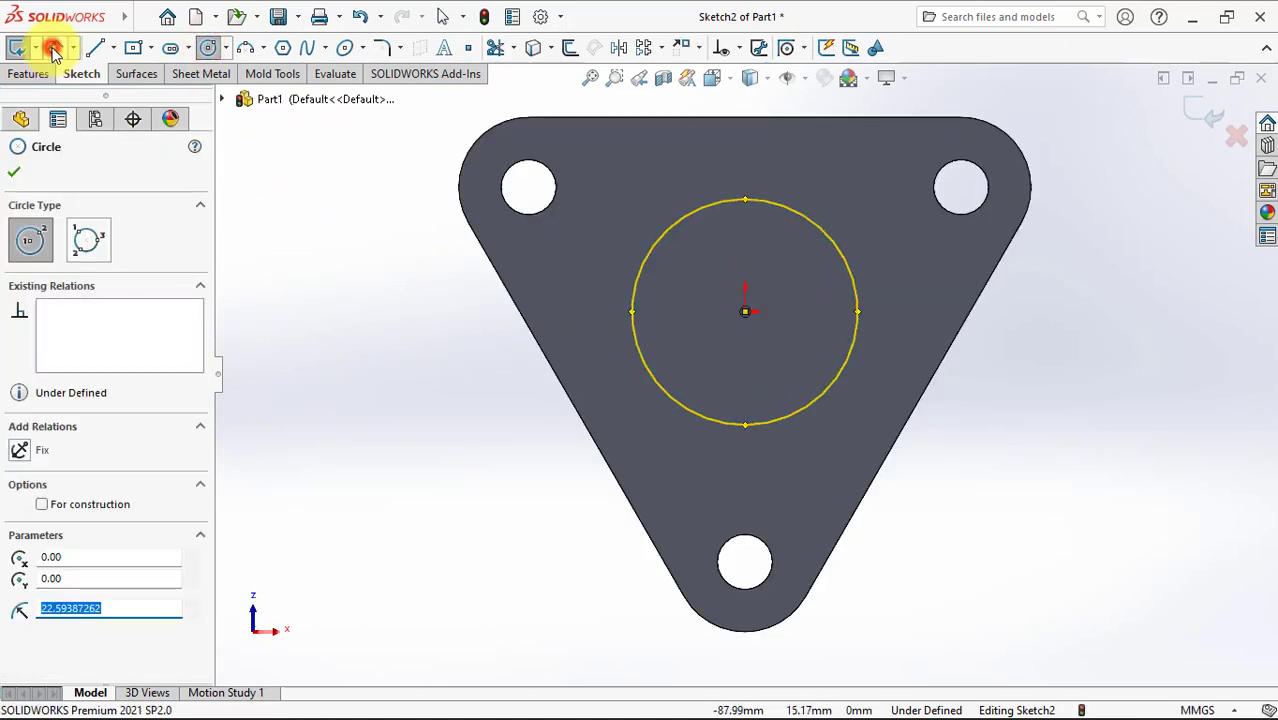
pyautogui.click(765, 201)
pyautogui.click(731, 148)
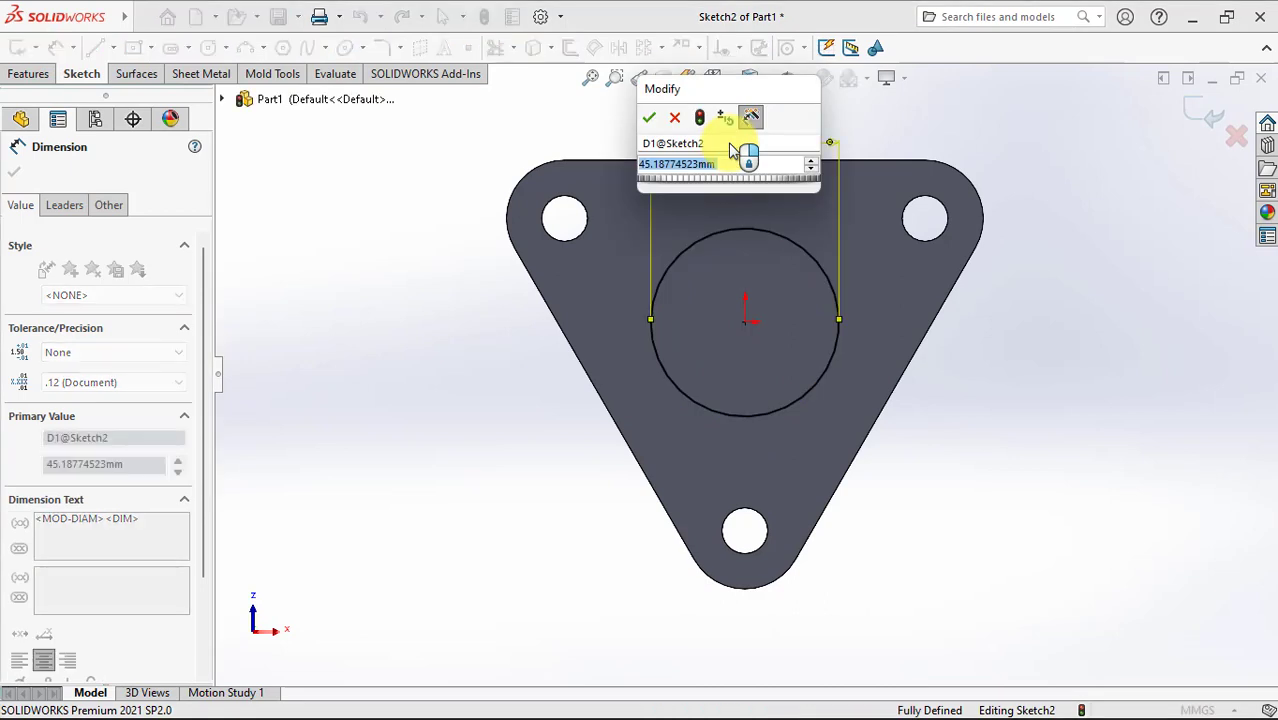
pyautogui.write('50')
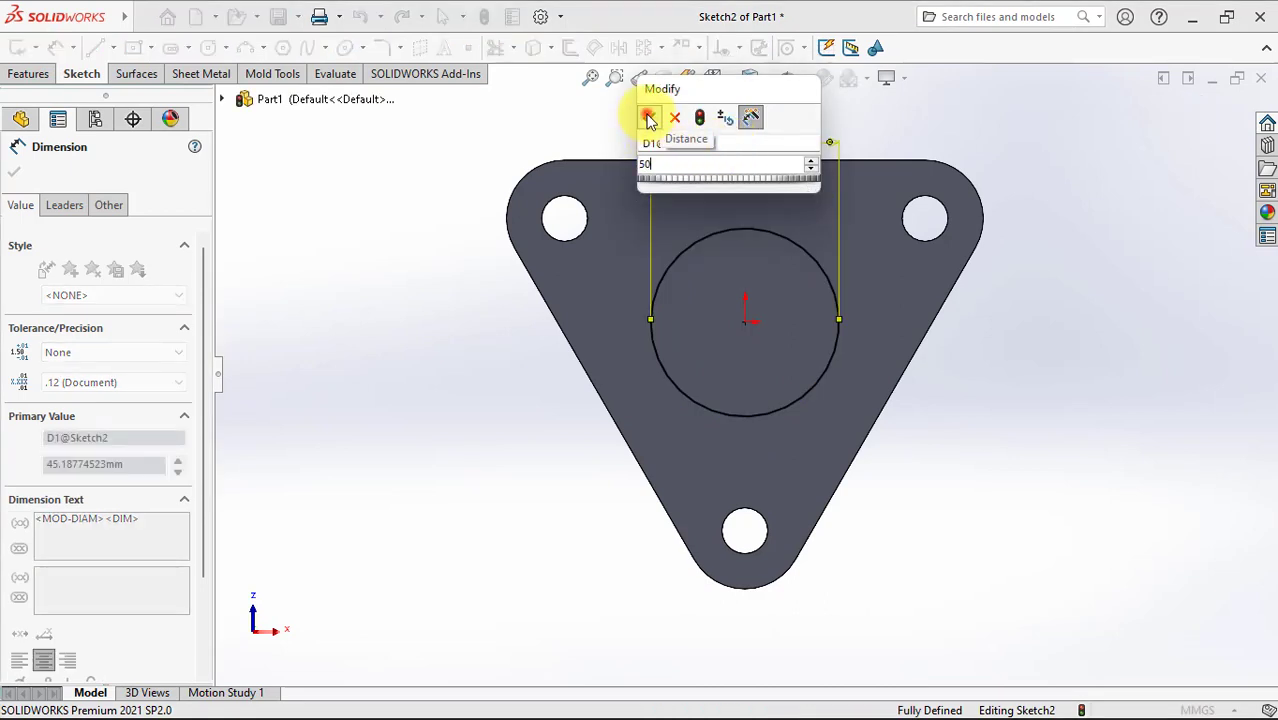
pyautogui.click(648, 118)
pyautogui.scroll(2, 679, 171)
pyautogui.moveTo(679, 171)
pyautogui.mouseDown(button='middle')
pyautogui.moveTo(611, 423)
pyautogui.moveTo(524, 527)
pyautogui.mouseUp(button='middle')
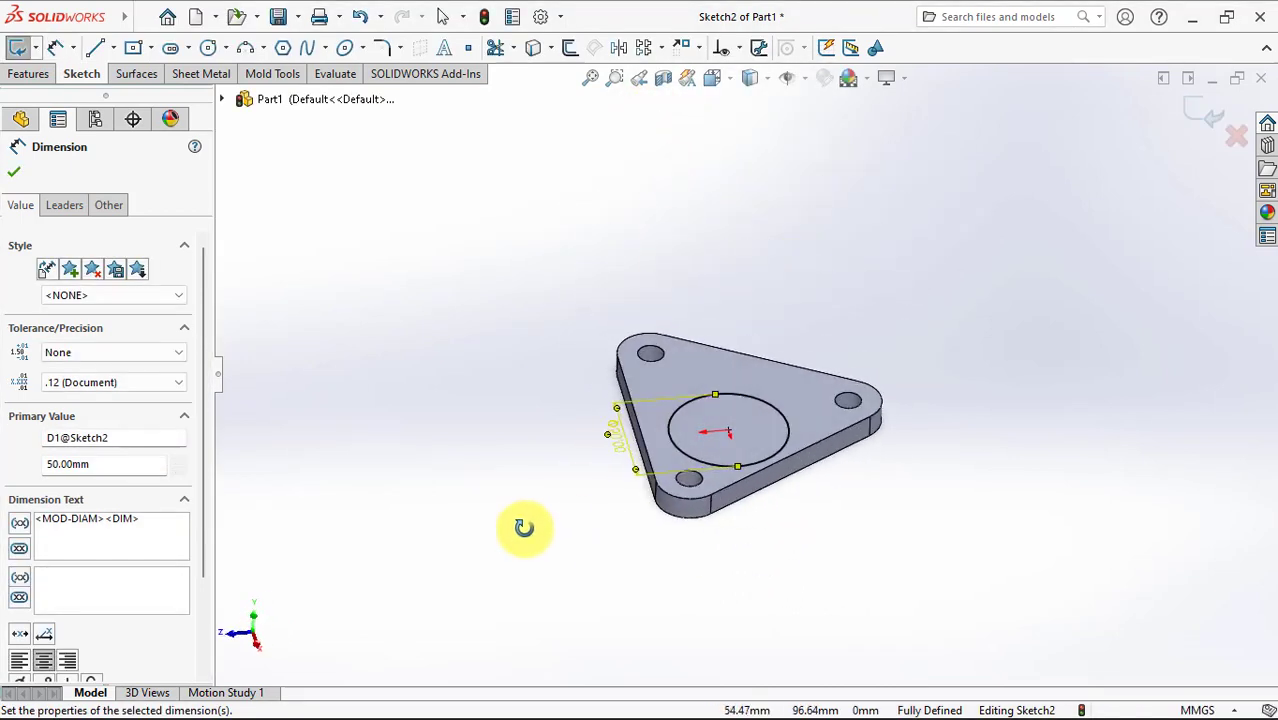
pyautogui.click(20, 120)
pyautogui.click(24, 76)
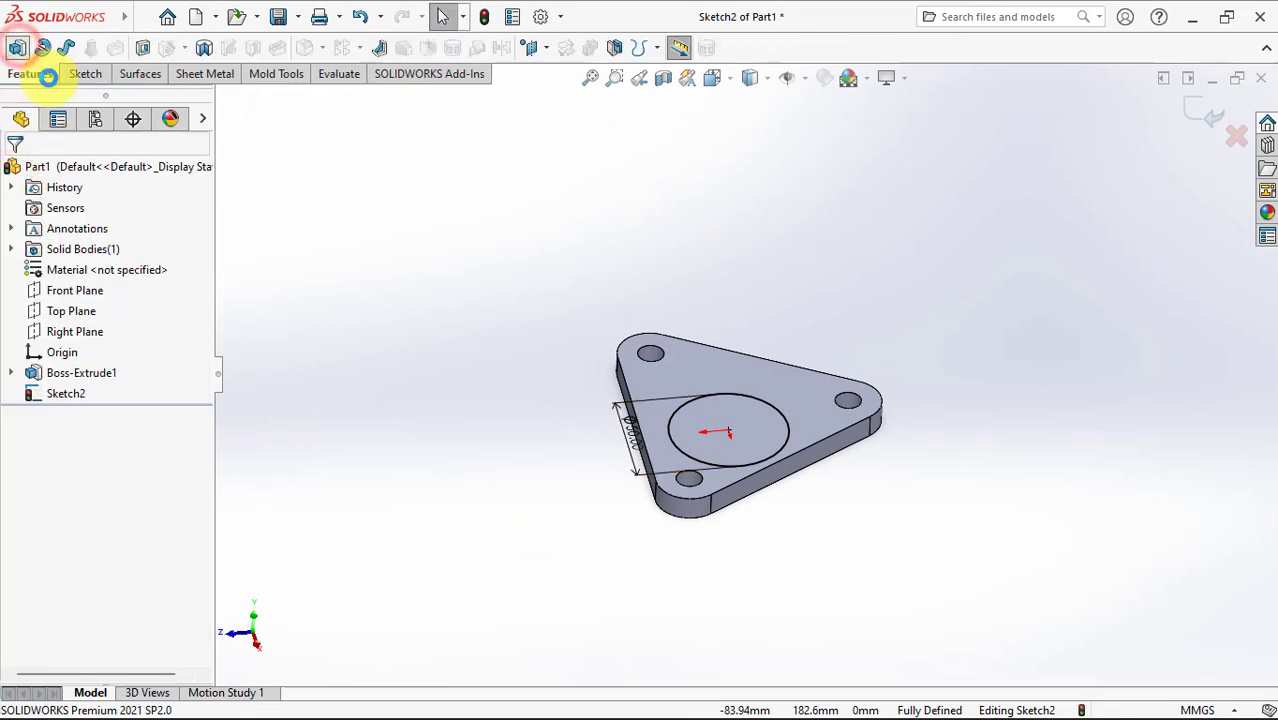
# Extrude the ⌀50 circle 40 mm, reversed, as a thin feature with 10 mm inward walls.
pyautogui.click(17, 47)
pyautogui.click(18, 284)
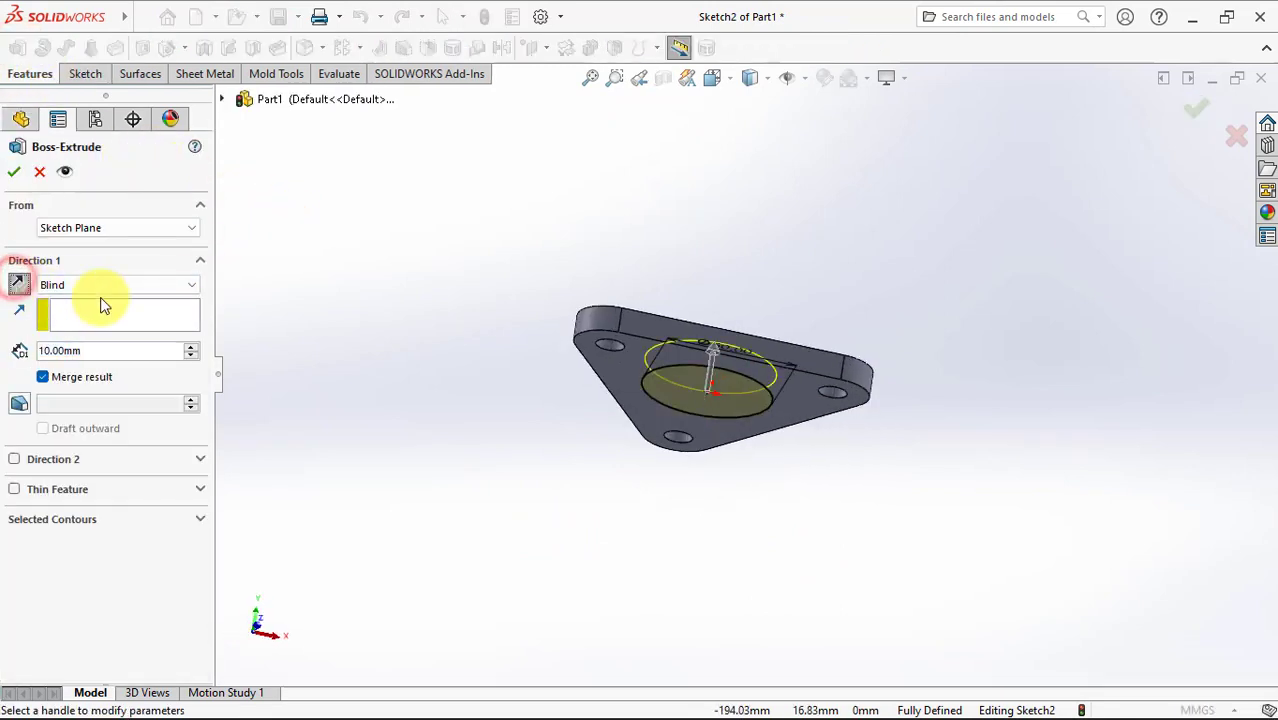
pyautogui.click(190, 346)
pyautogui.click(190, 346)
pyautogui.click(190, 346)
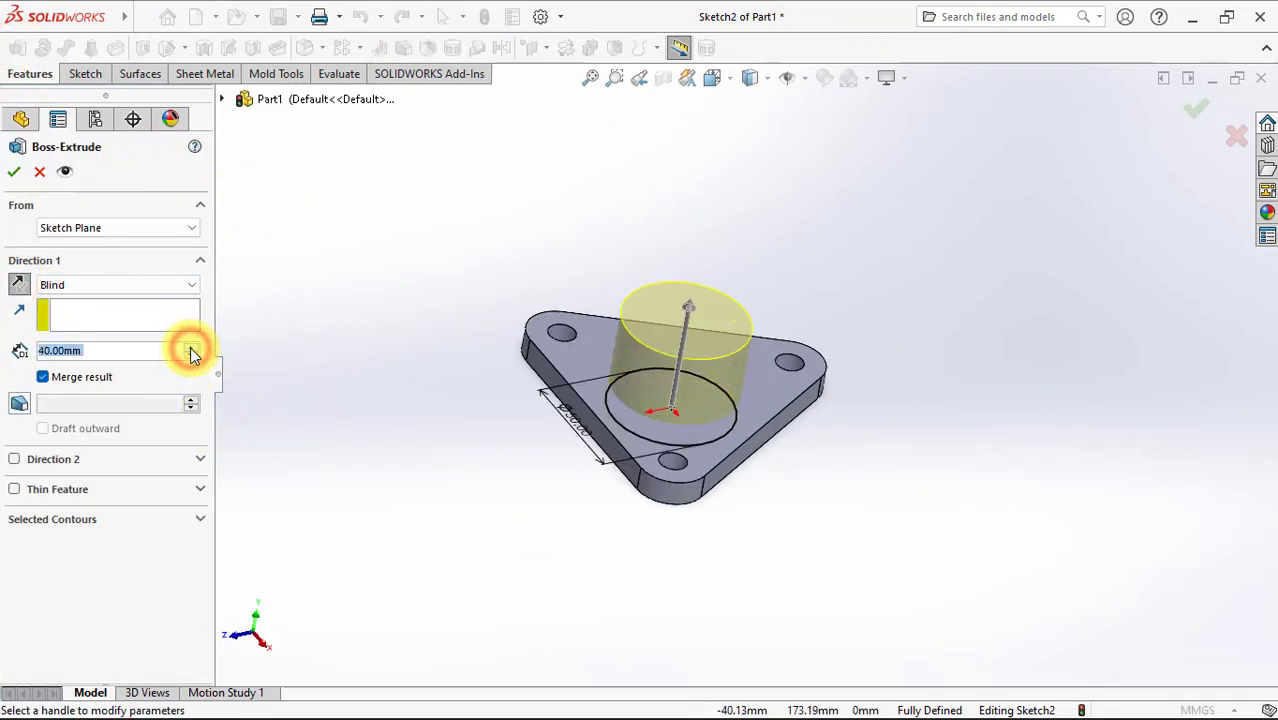
pyautogui.click(14, 489)
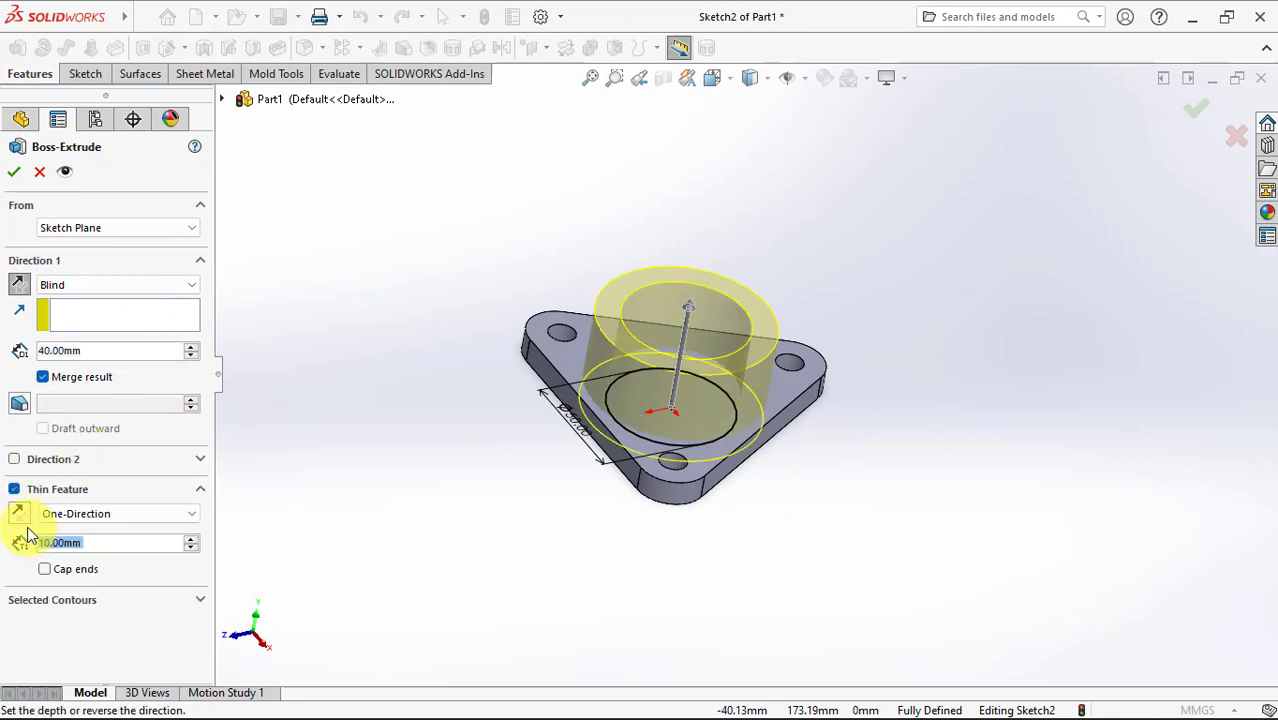
pyautogui.click(18, 516)
pyautogui.click(18, 173)
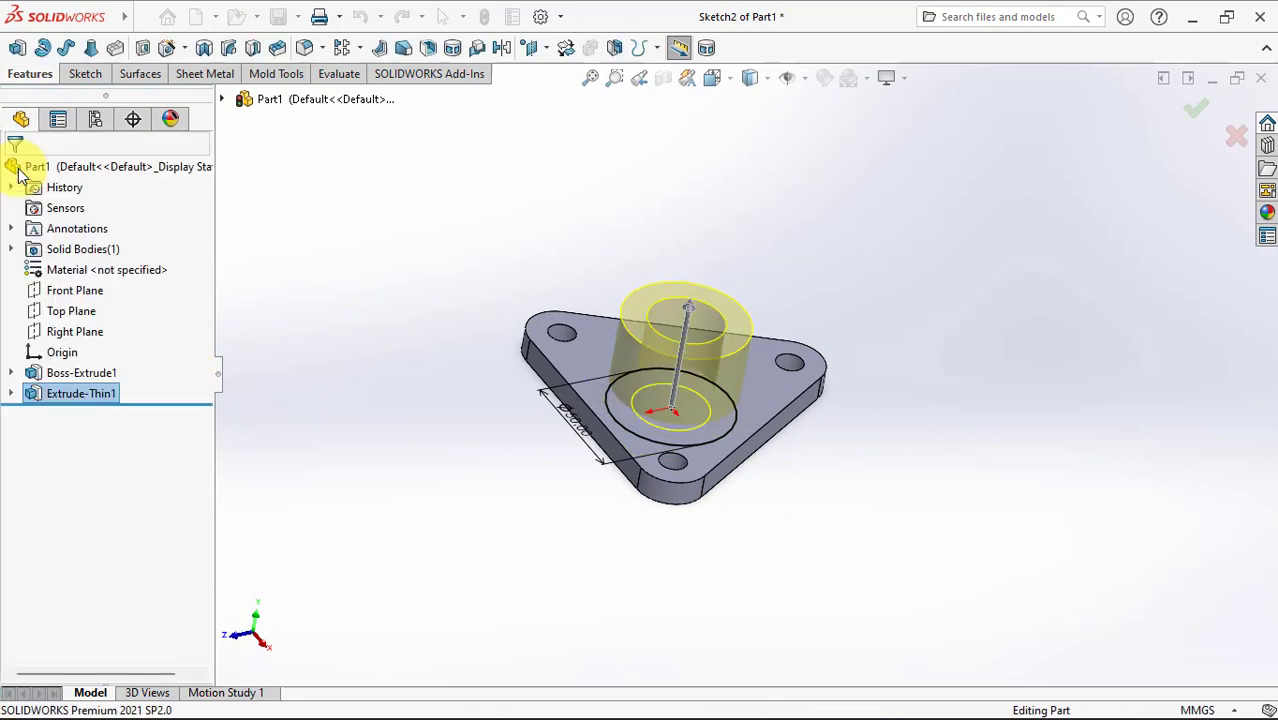
pyautogui.moveTo(396, 328)
pyautogui.mouseDown(button='middle')
pyautogui.moveTo(405, 370)
pyautogui.moveTo(406, 358)
pyautogui.mouseUp(button='middle')
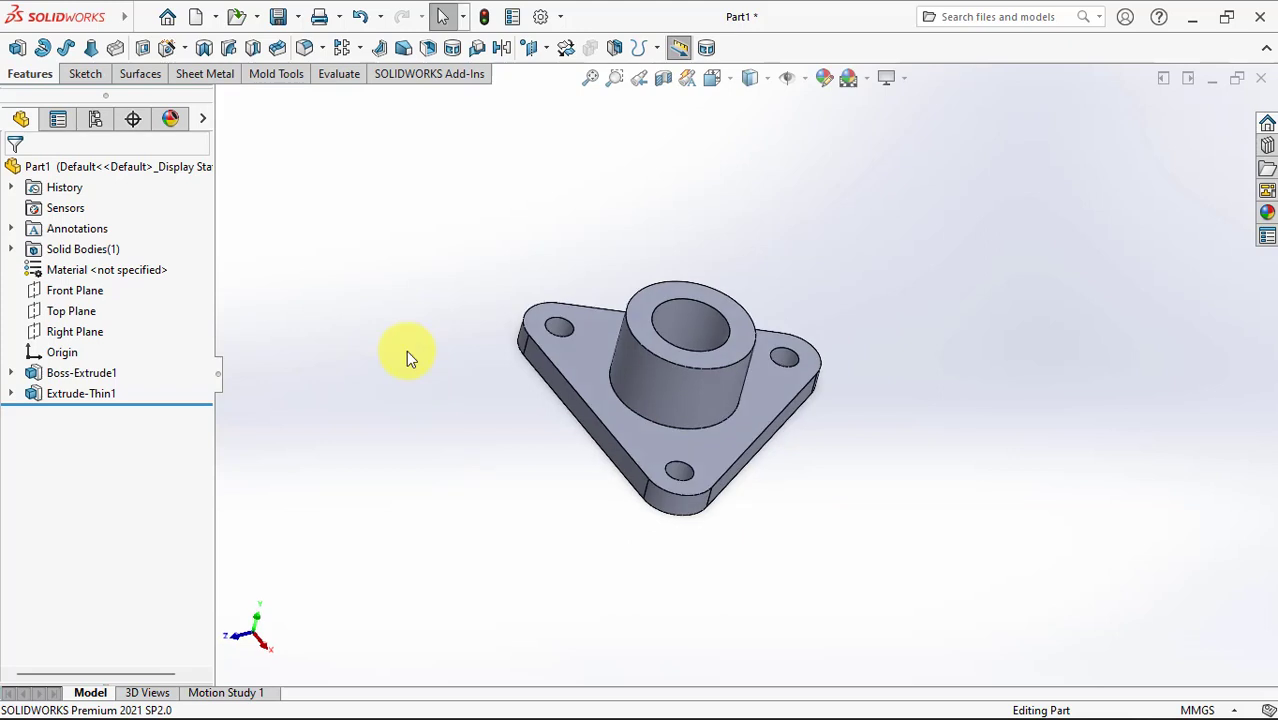
# Use Move Face to offset the boss's inner bore face by 5 mm.
pyautogui.click(265, 75)
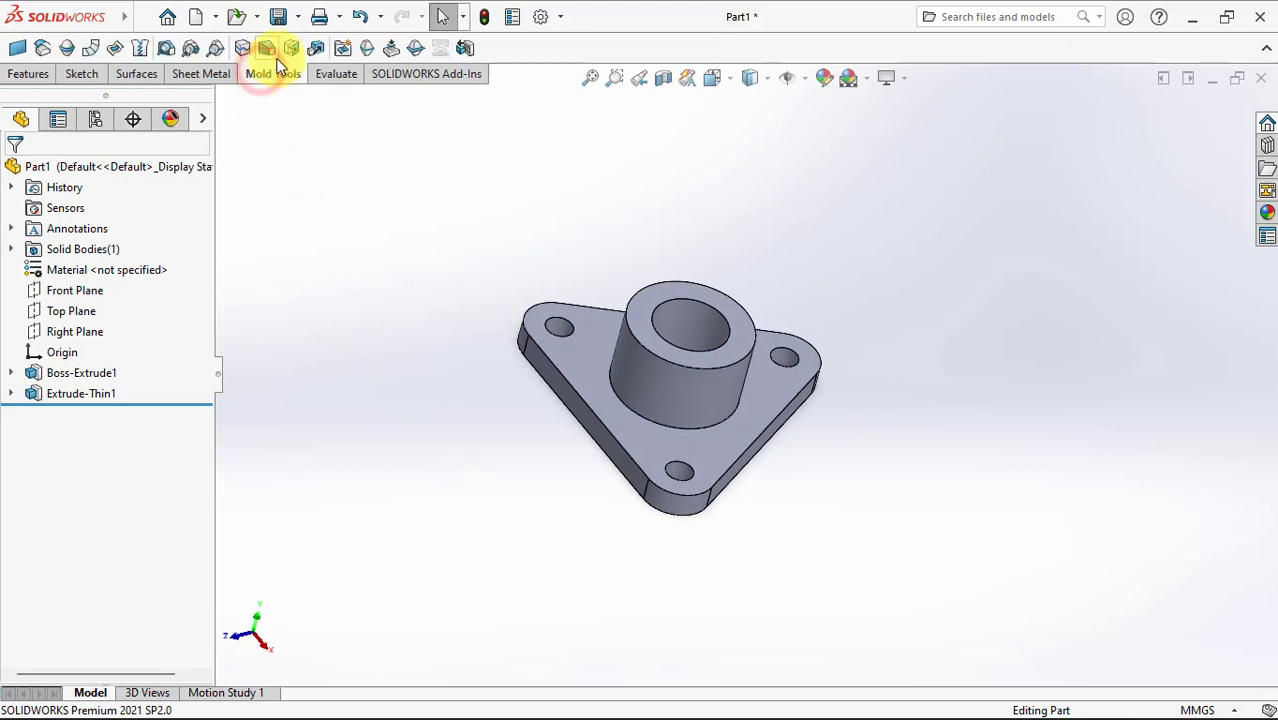
pyautogui.click(290, 50)
pyautogui.click(133, 384)
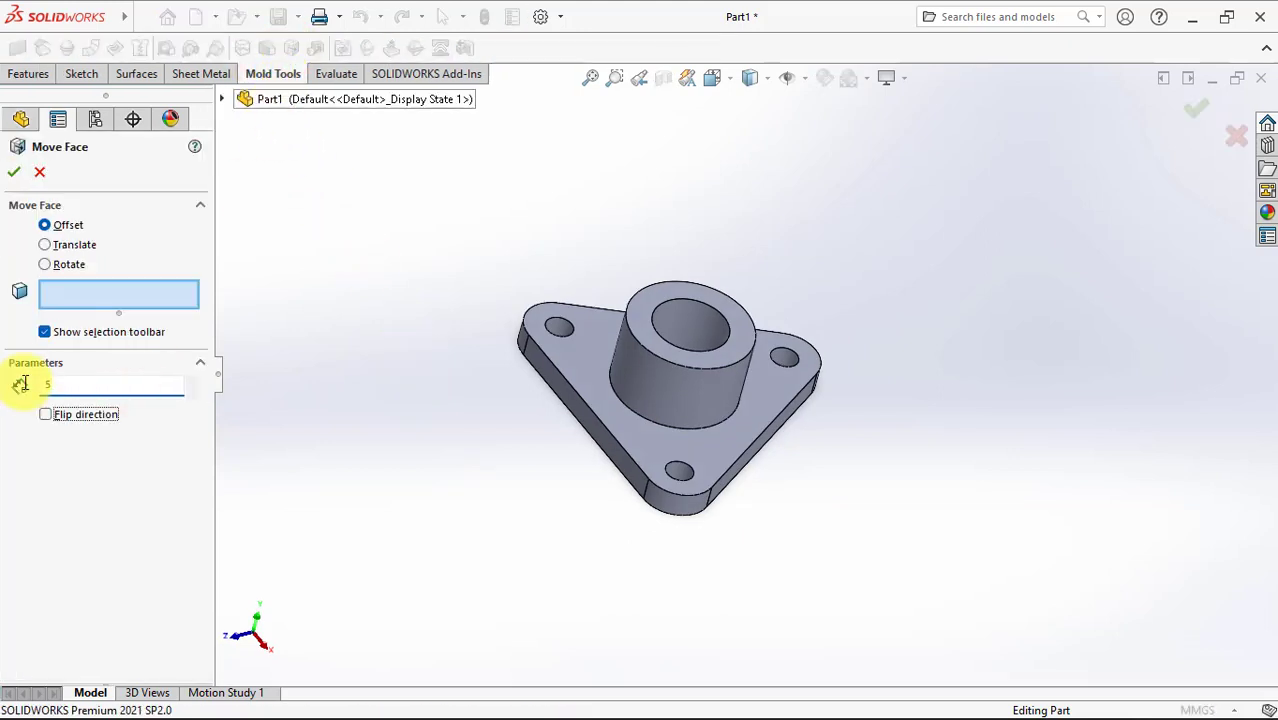
pyautogui.scroll(-2, 688, 402)
pyautogui.scroll(-3, 655, 370)
pyautogui.click(648, 367)
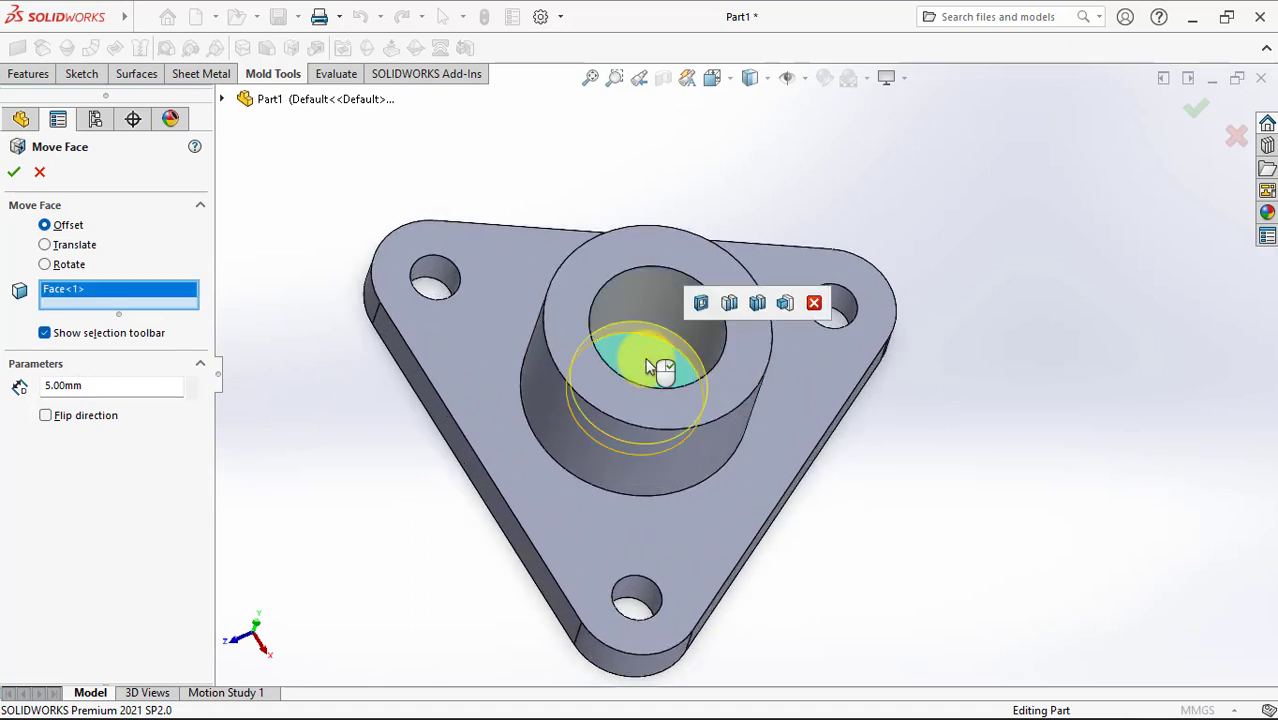
pyautogui.rightClick(648, 367)
pyautogui.scroll(3, 680, 220)
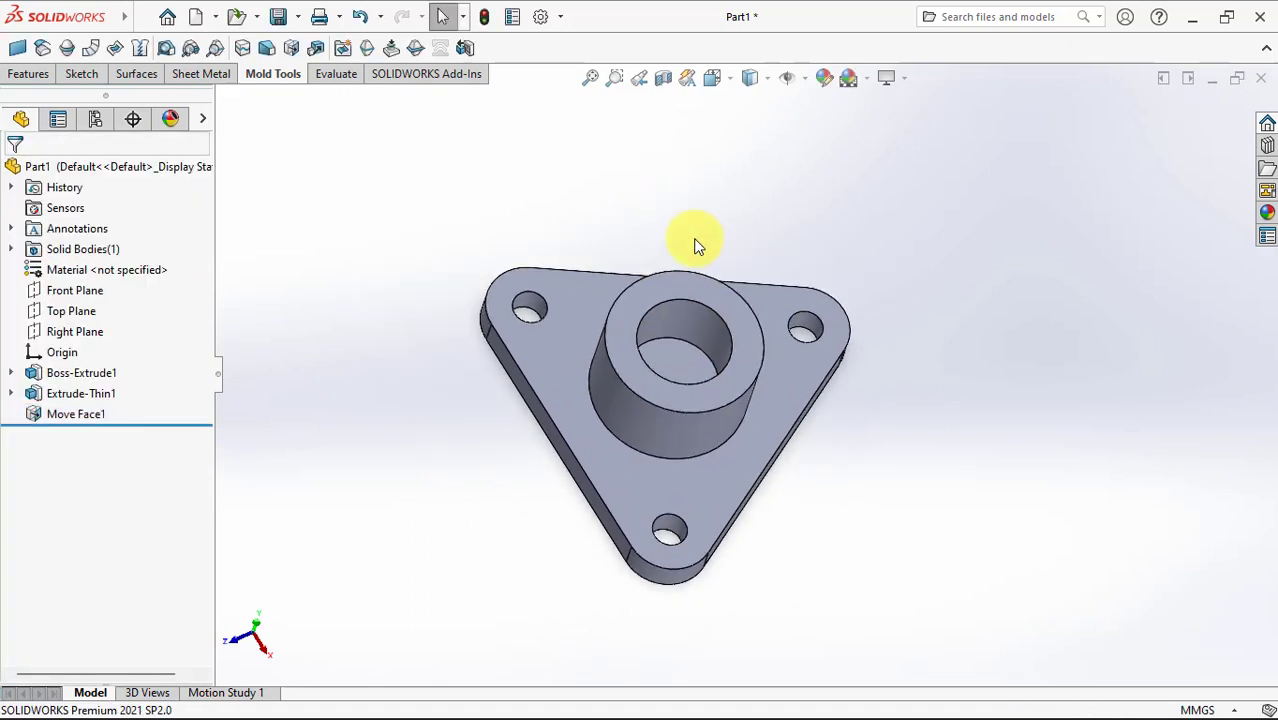
# On the Right Plane, sketch a sloped line from the boss's top corner to the flange.
pyautogui.click(67, 331)
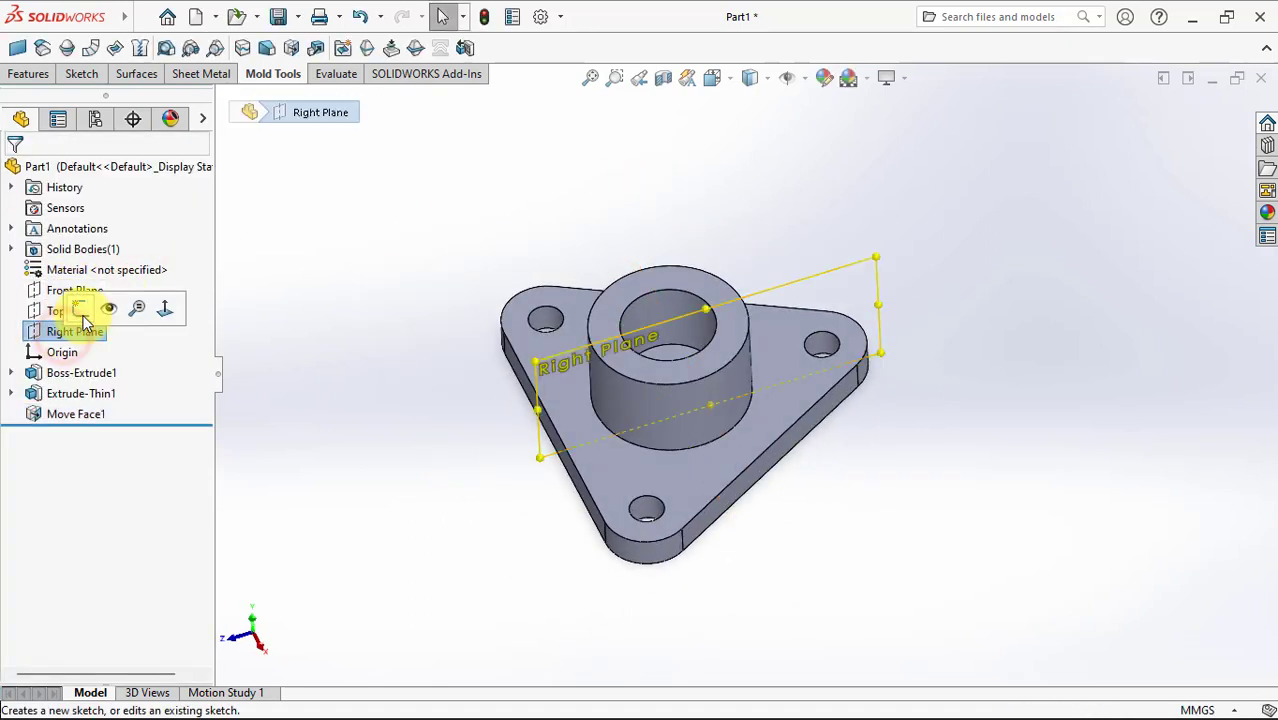
pyautogui.click(94, 303)
pyautogui.click(95, 47)
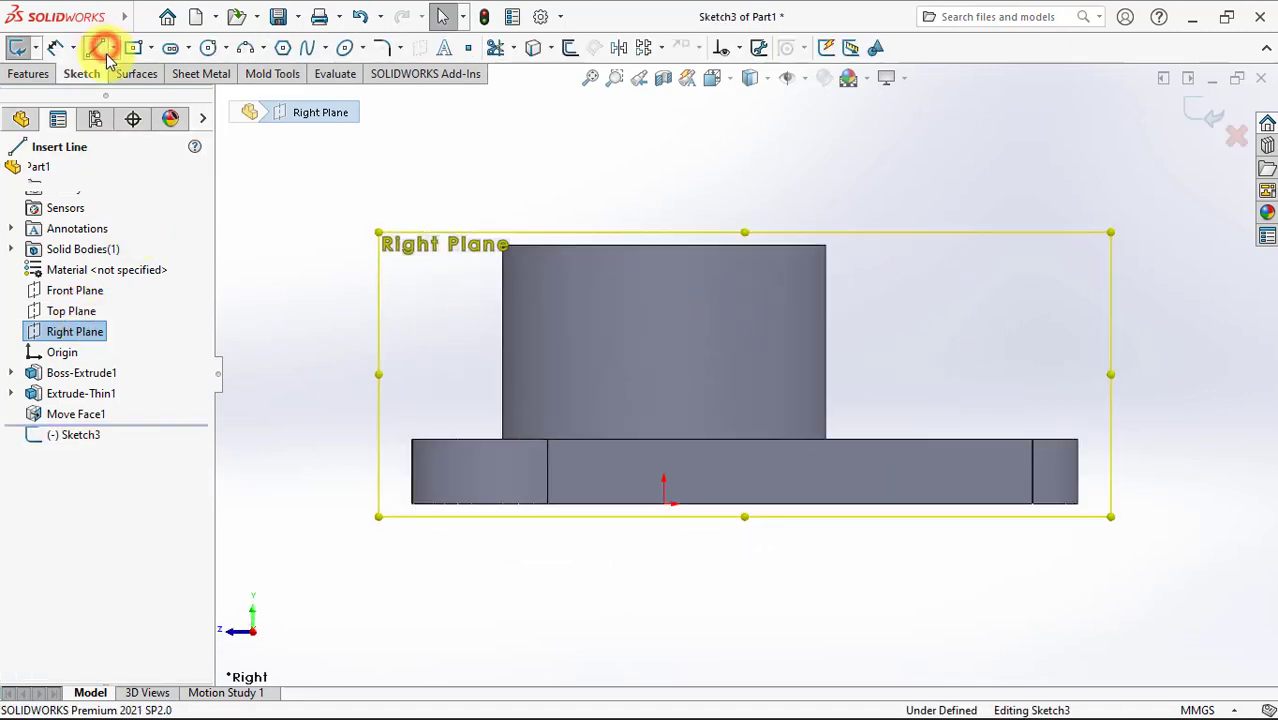
pyautogui.click(826, 298)
pyautogui.doubleClick(951, 440)
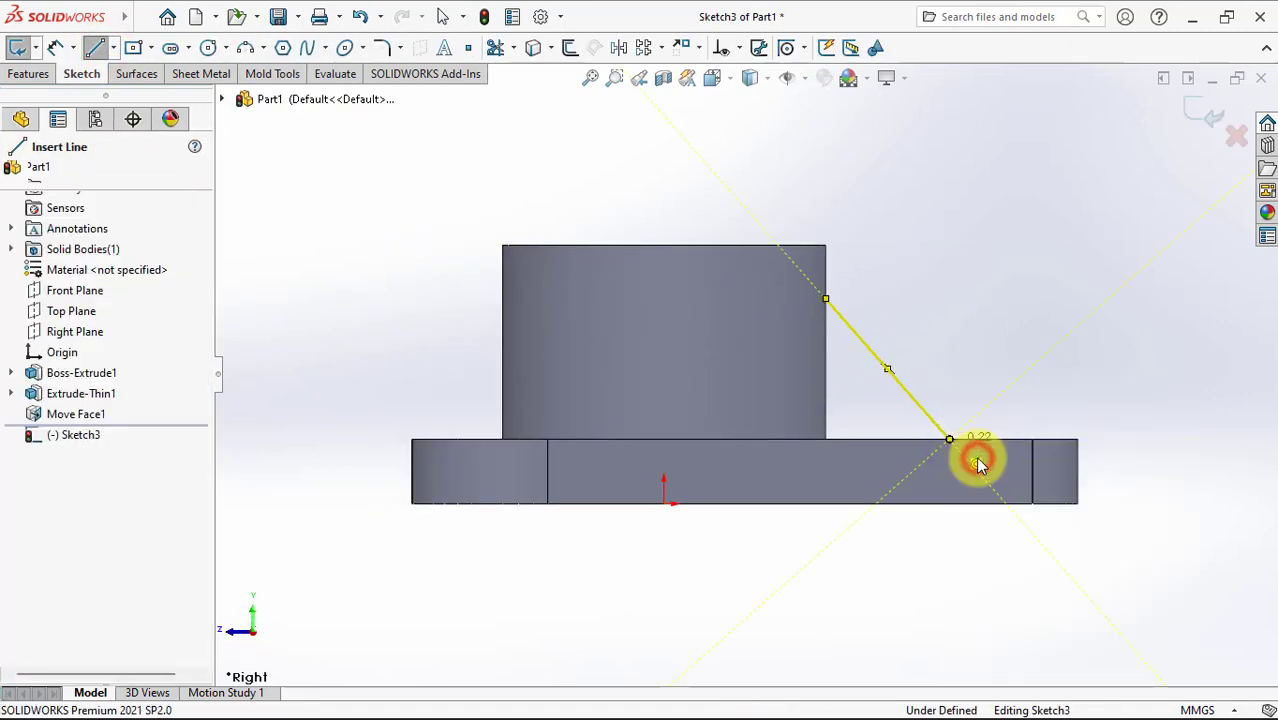
# Dimension the rib line with a 20 mm height and 15 mm horizontal distance.
pyautogui.click(55, 47)
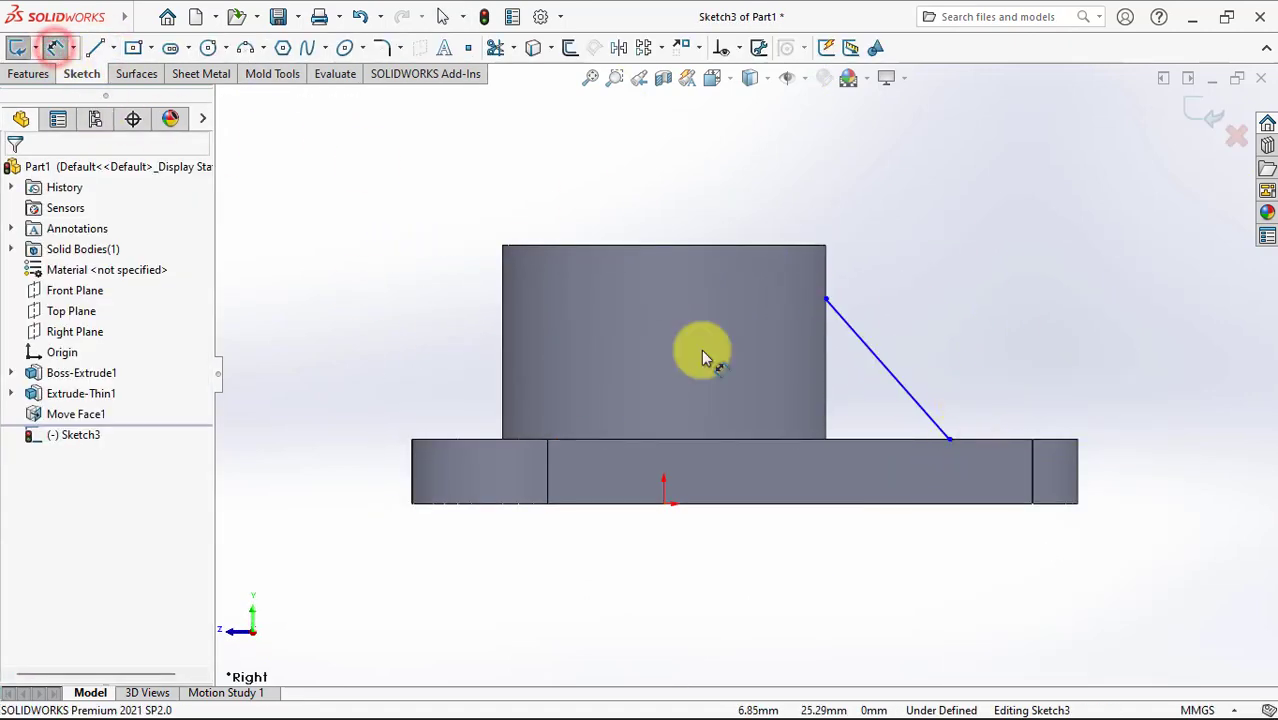
pyautogui.click(830, 301)
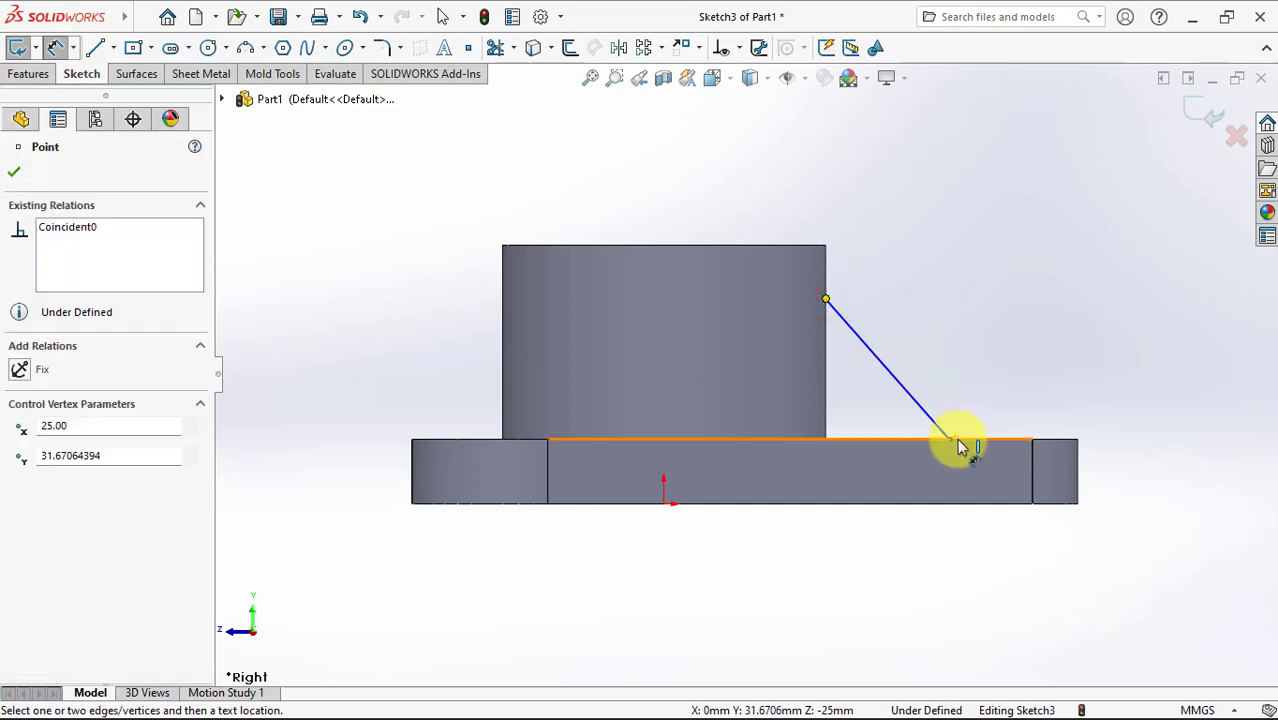
pyautogui.click(868, 442)
pyautogui.click(1130, 378)
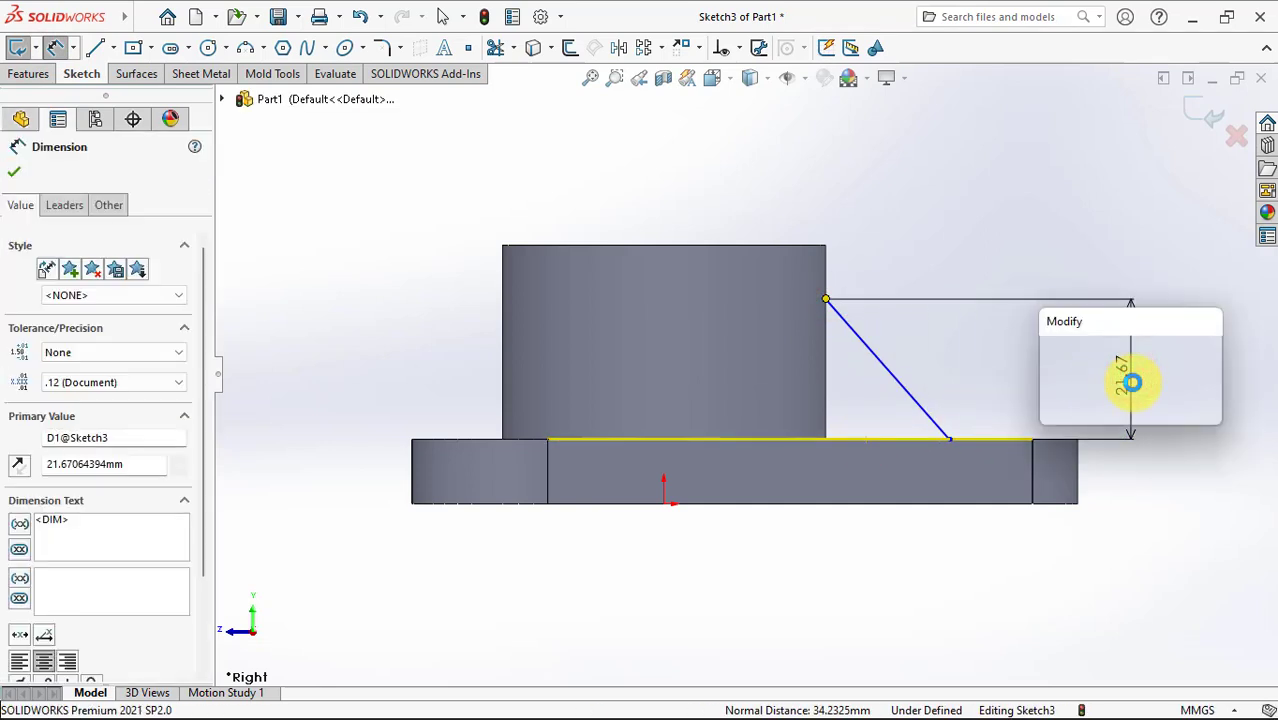
pyautogui.write('20')
pyautogui.click(1052, 350)
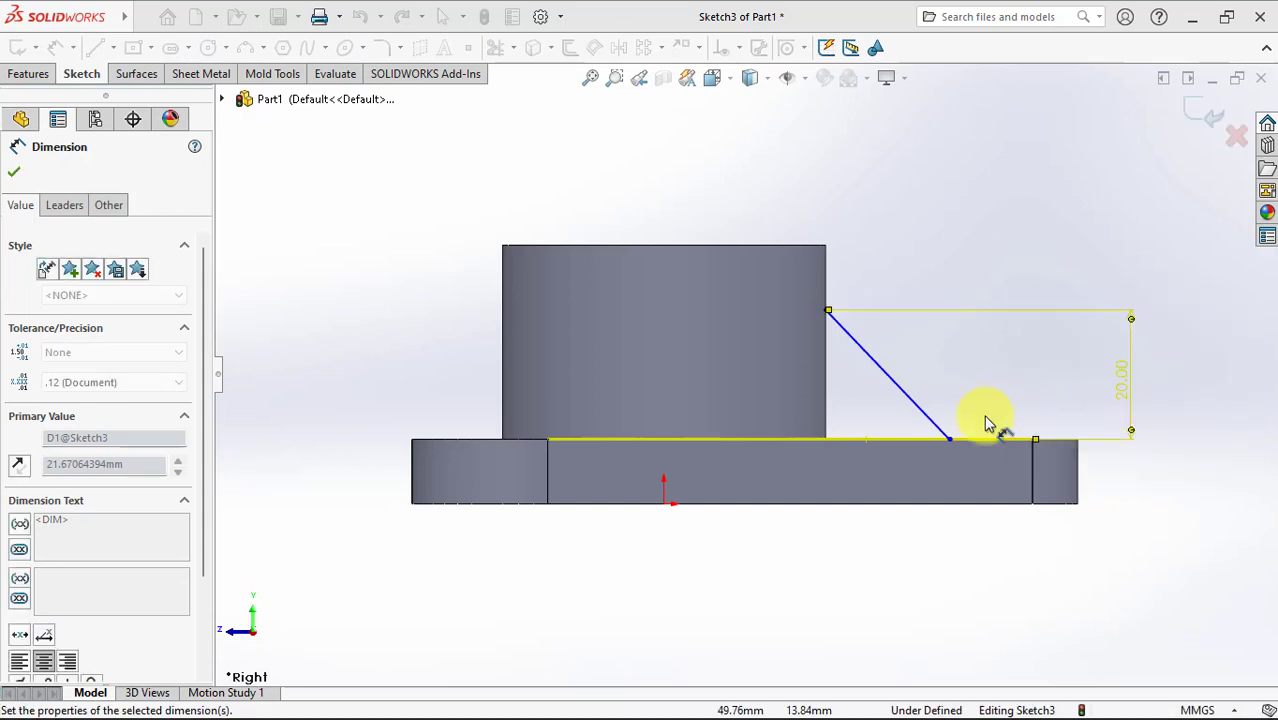
pyautogui.click(948, 440)
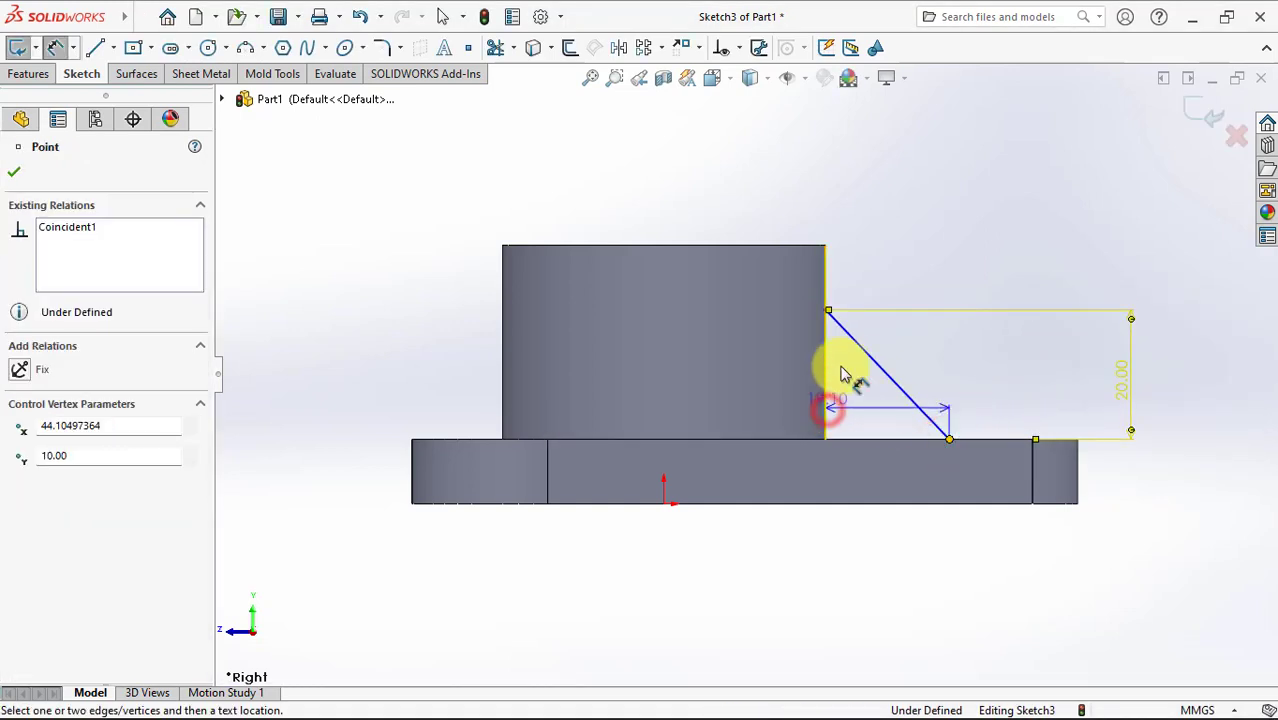
pyautogui.click(893, 200)
pyautogui.write('15')
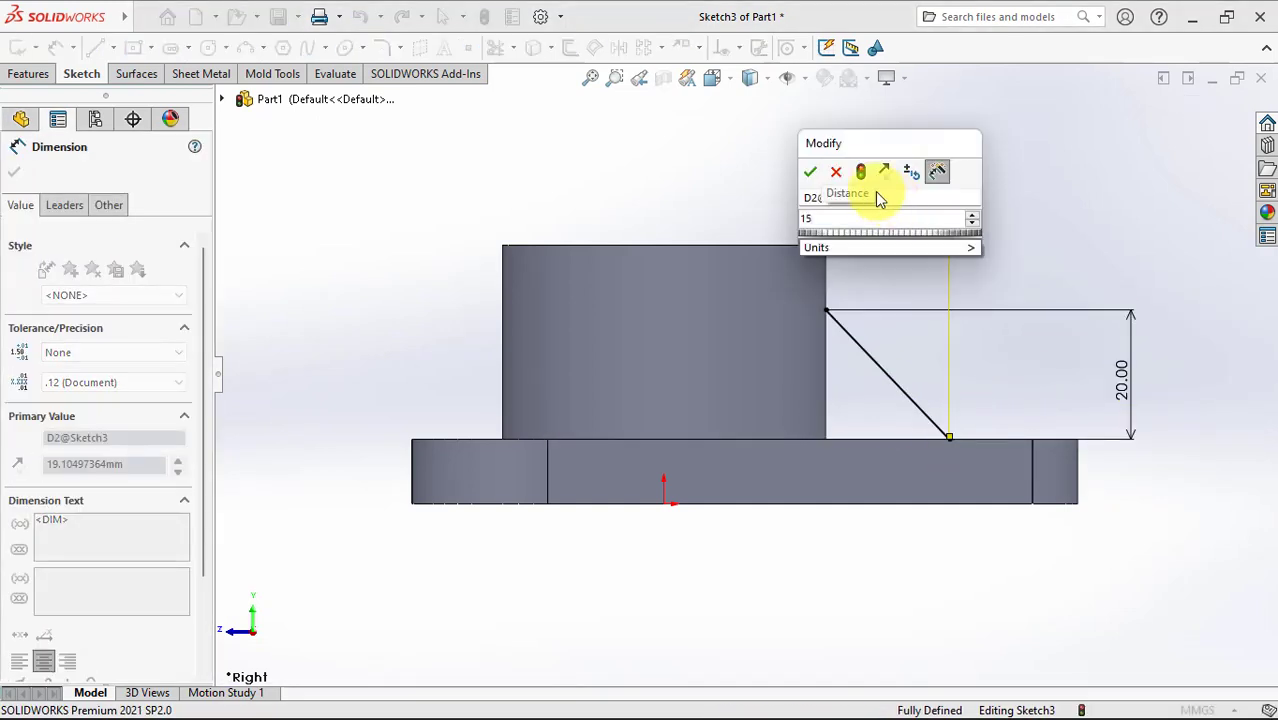
pyautogui.click(813, 177)
pyautogui.hotkey('ctrl', '7')
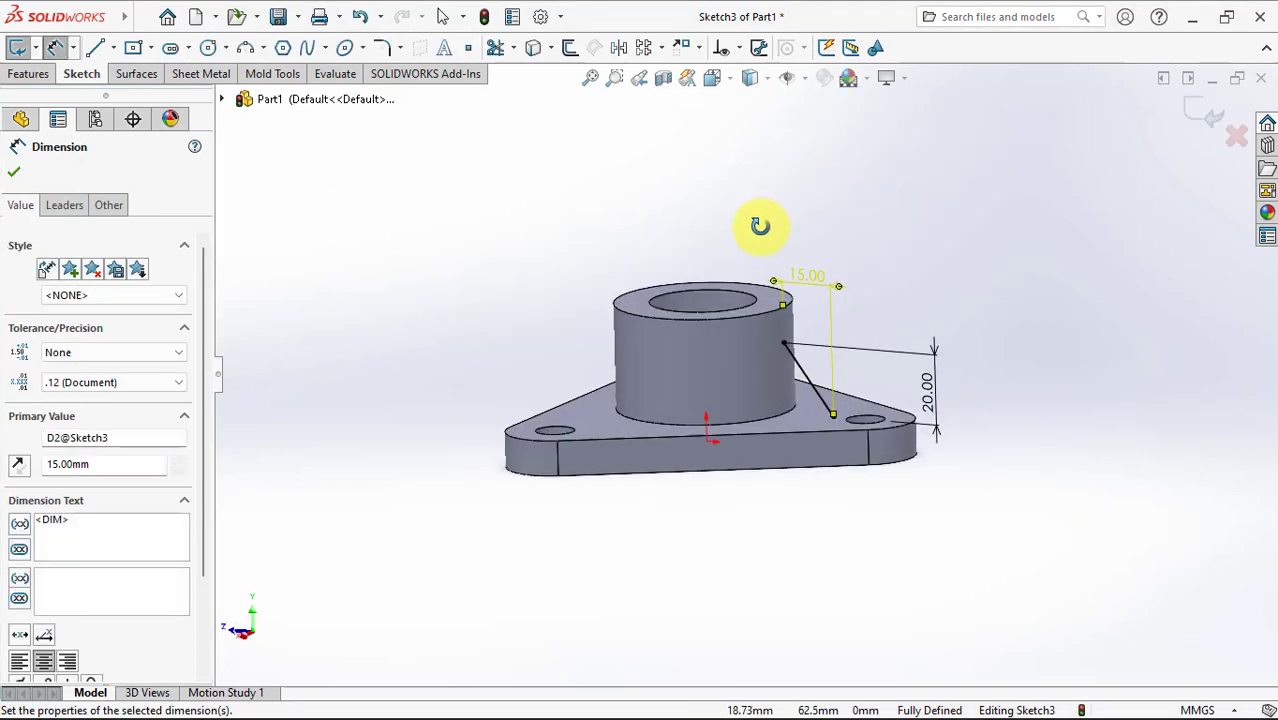
# Turn the sloped line into an 8 mm thick rib.
pyautogui.click(12, 174)
pyautogui.click(28, 74)
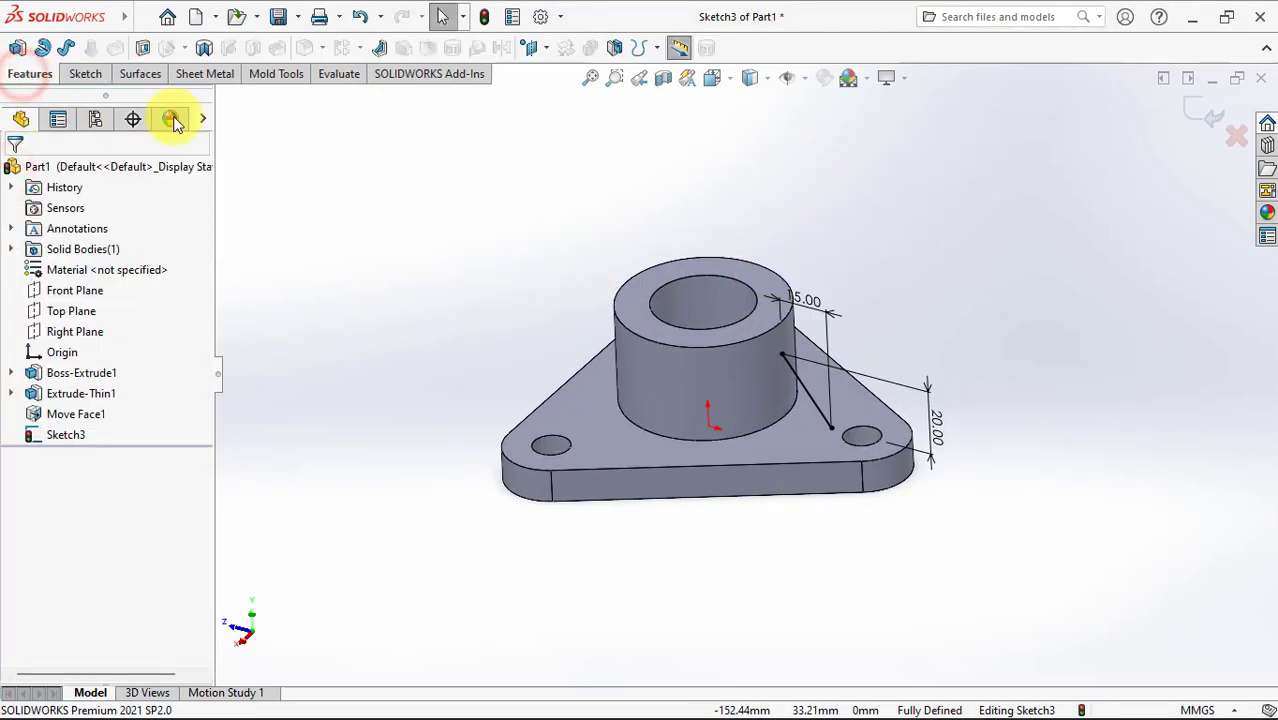
pyautogui.click(378, 52)
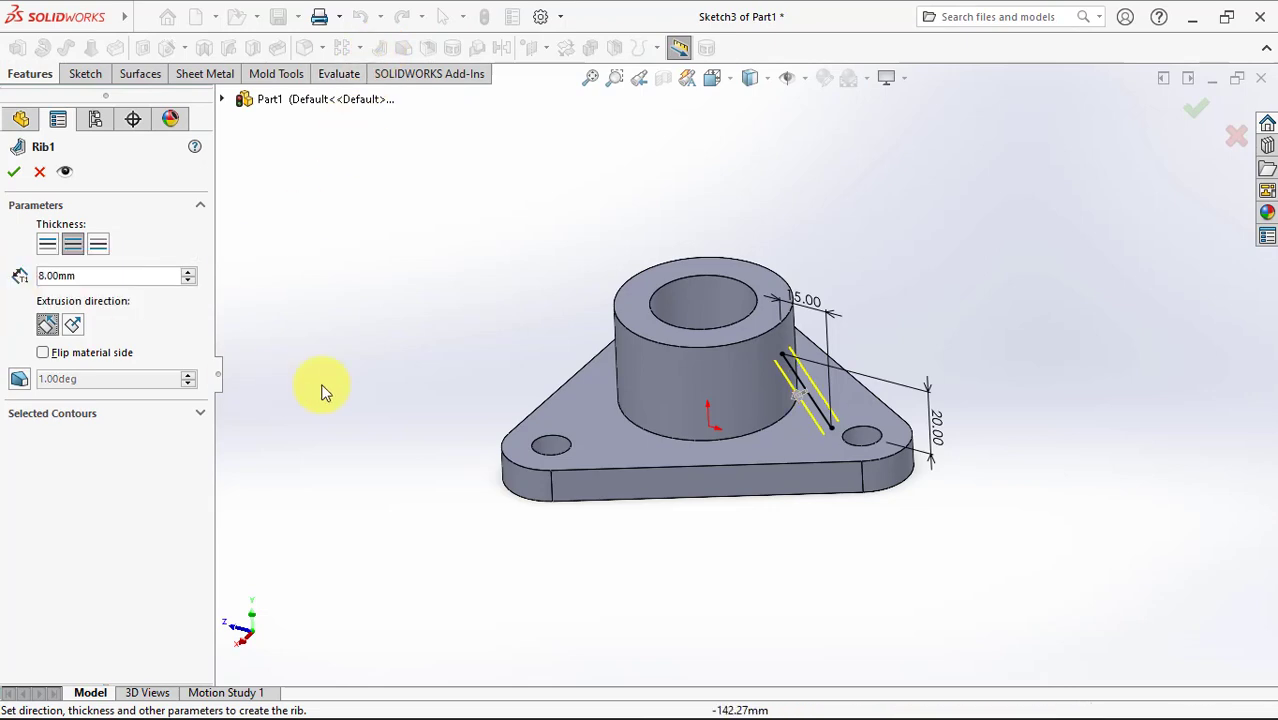
pyautogui.moveTo(322, 392); pyautogui.dragTo(425, 365, button='middle')
pyautogui.scroll(-5, 807, 400)
pyautogui.moveTo(807, 400)
pyautogui.mouseDown(button='middle')
pyautogui.moveTo(830, 270)
pyautogui.moveTo(802, 363)
pyautogui.mouseUp(button='middle')
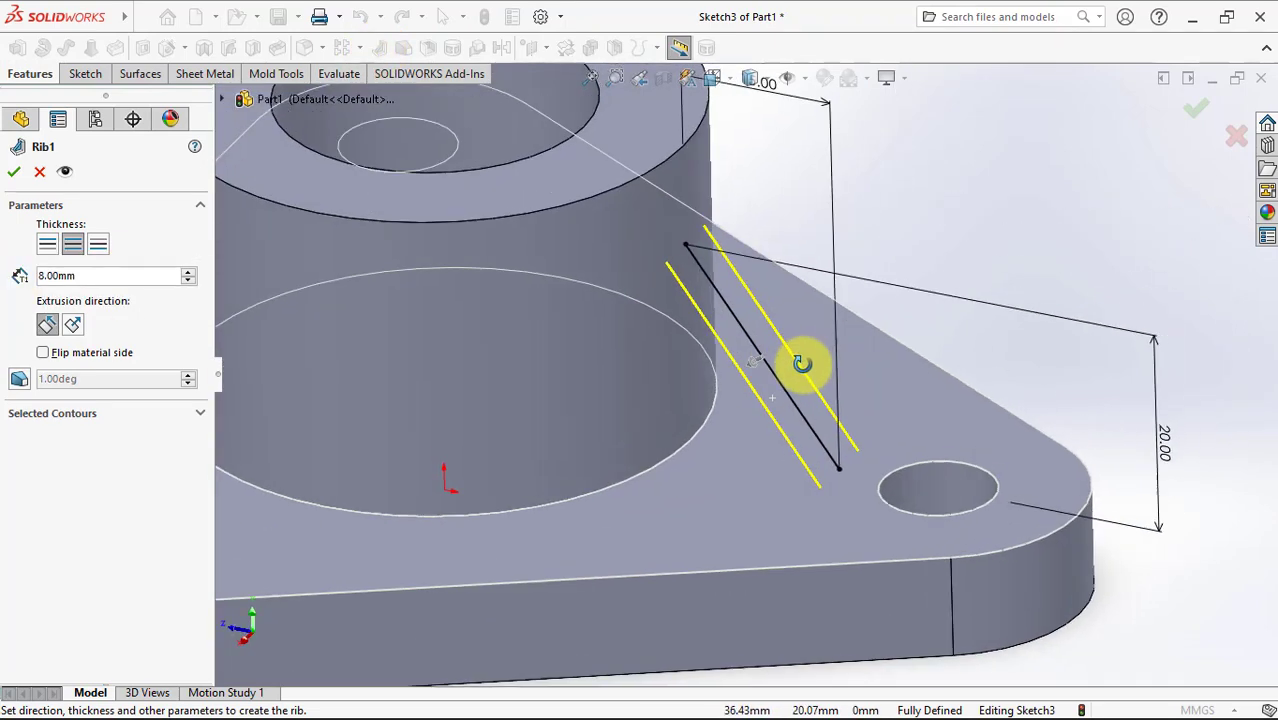
pyautogui.click(1196, 108)
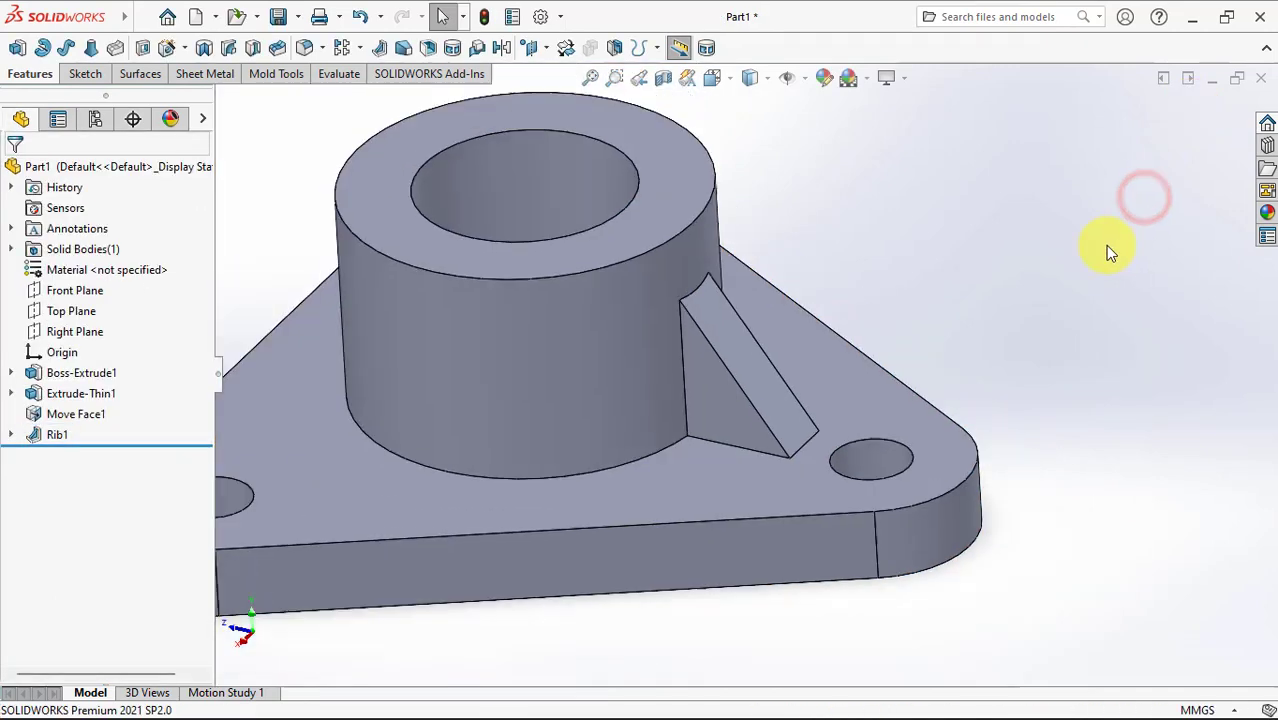
# Circular-pattern Rib1 around the boss's cylindrical face into three evenly spaced ribs.
pyautogui.press('f')
pyautogui.click(362, 50)
pyautogui.click(359, 92)
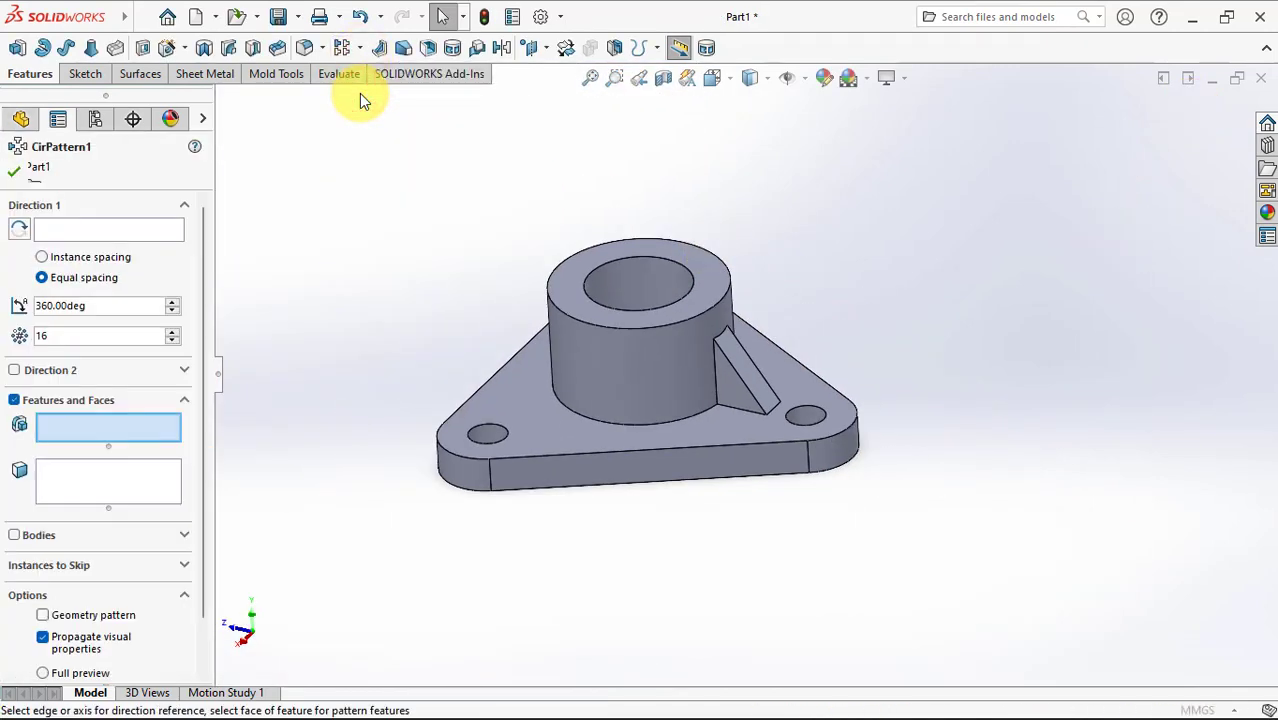
pyautogui.click(745, 405)
pyautogui.click(118, 230)
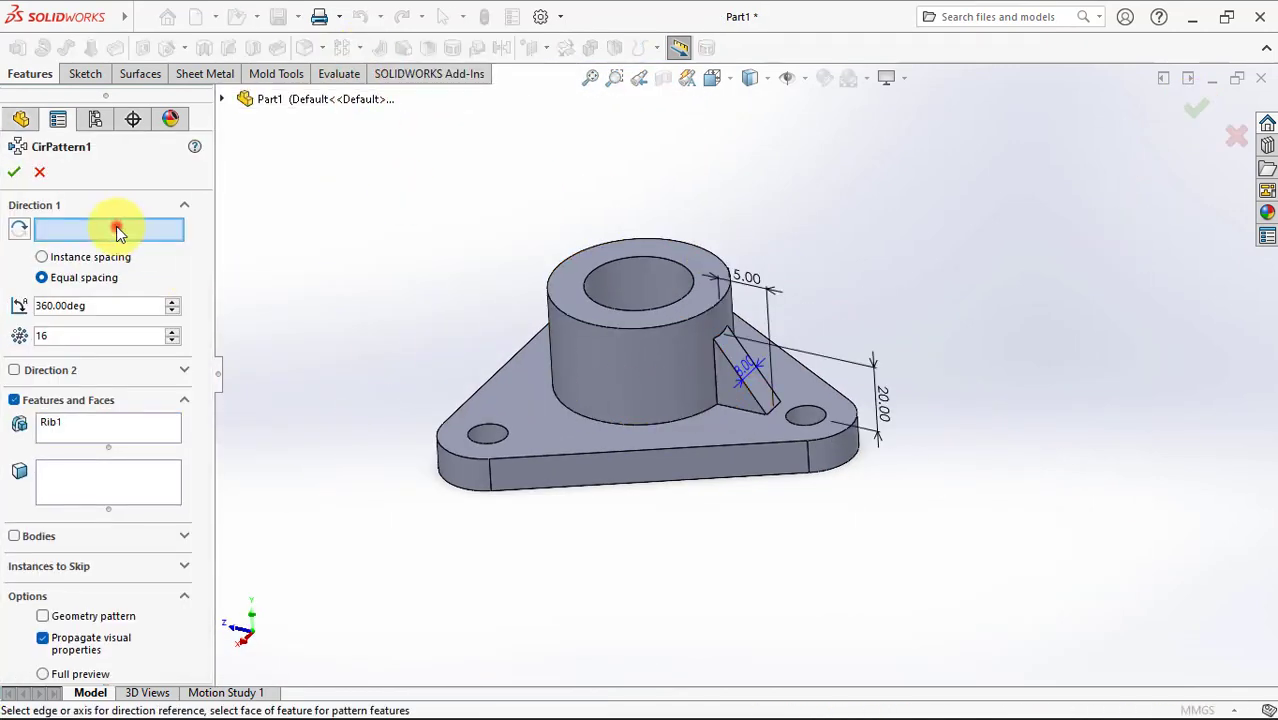
pyautogui.click(640, 352)
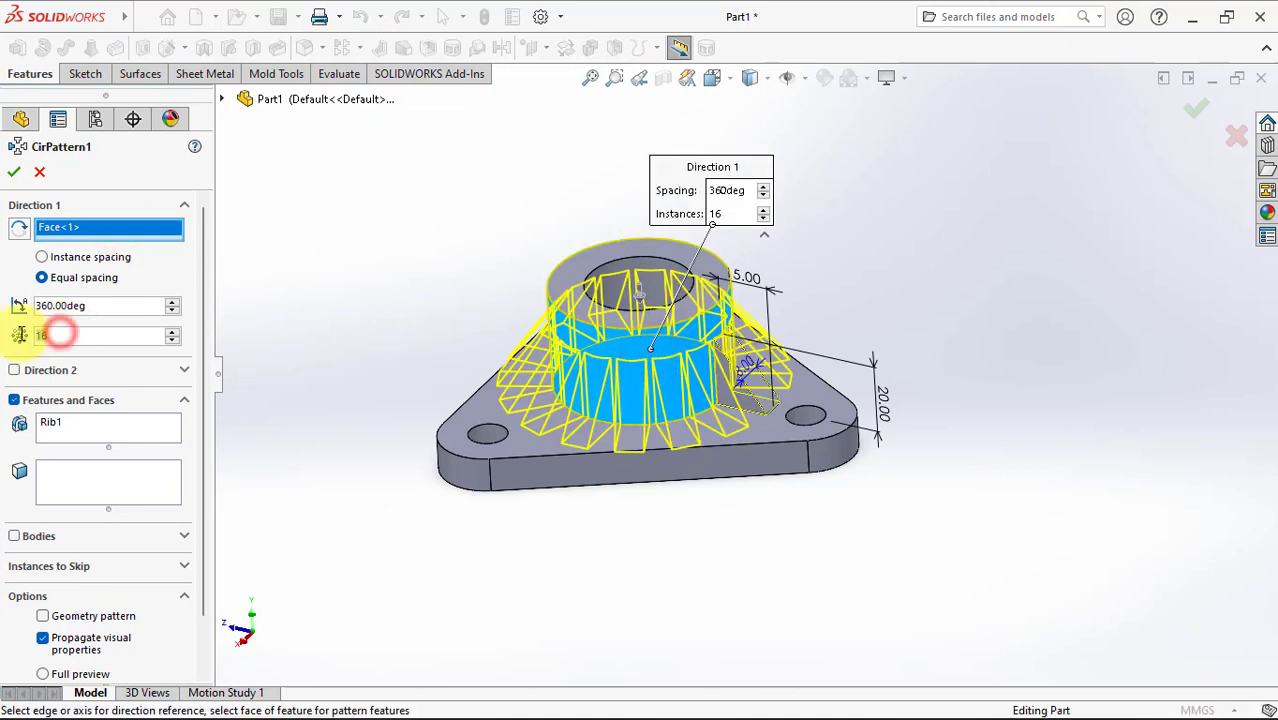
pyautogui.click(49, 331)
pyautogui.write('3')
pyautogui.moveTo(488, 373)
pyautogui.mouseDown(button='middle')
pyautogui.moveTo(395, 335)
pyautogui.moveTo(399, 483)
pyautogui.moveTo(414, 528)
pyautogui.moveTo(471, 405)
pyautogui.moveTo(428, 405)
pyautogui.moveTo(413, 389)
pyautogui.mouseUp(button='middle')
pyautogui.click(15, 174)
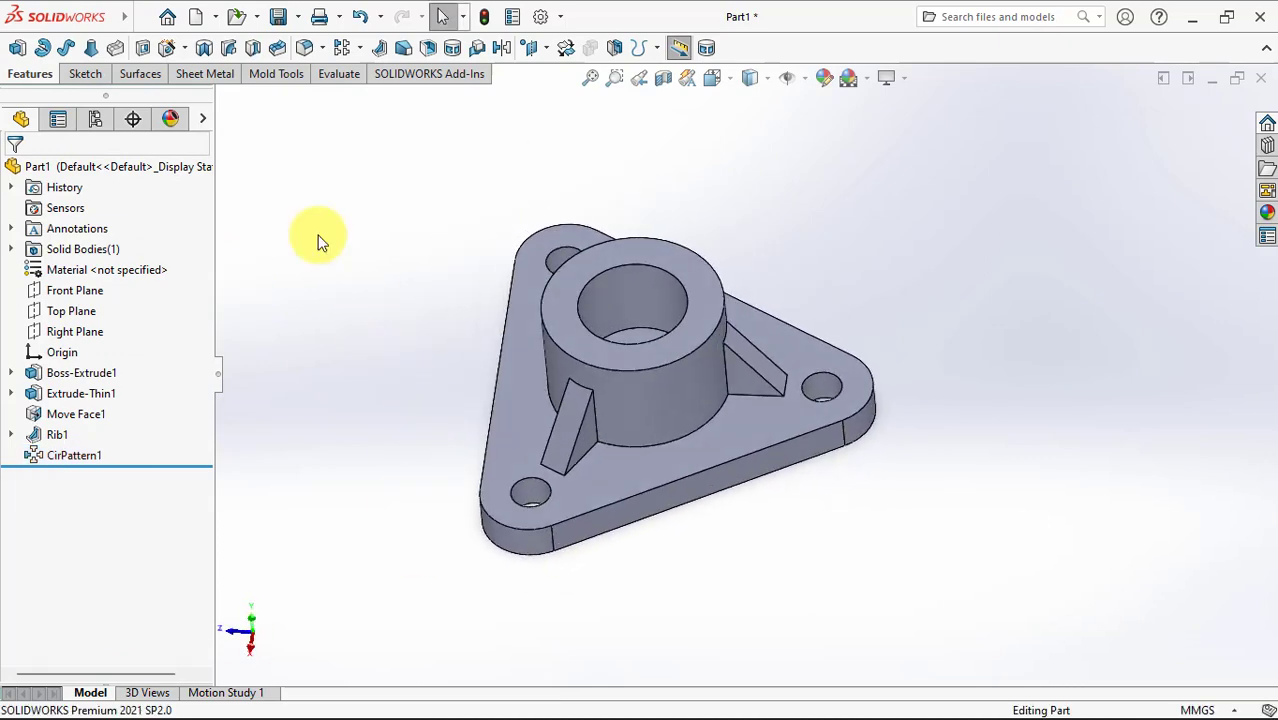
pyautogui.click(142, 17)
# Save the part as 'Exercise-4' in the Data (D:) > Youtube folder.
pyautogui.click(233, 247)
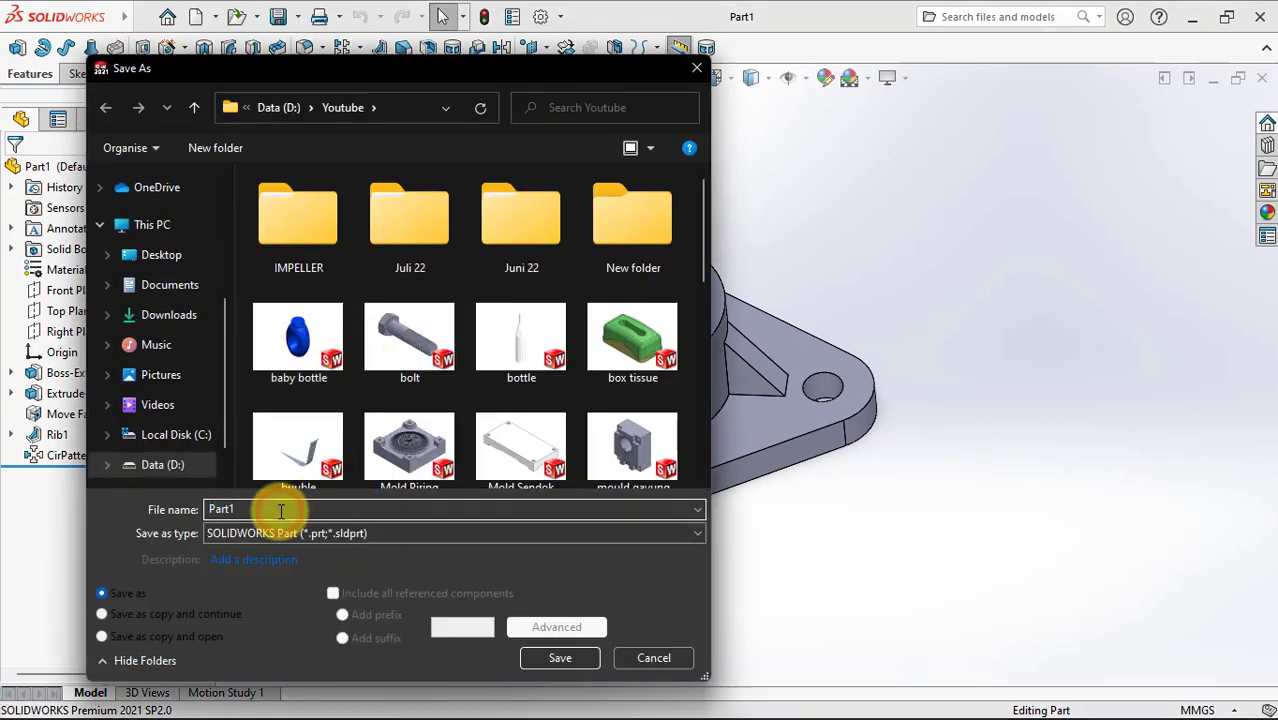
pyautogui.write('Exerc')
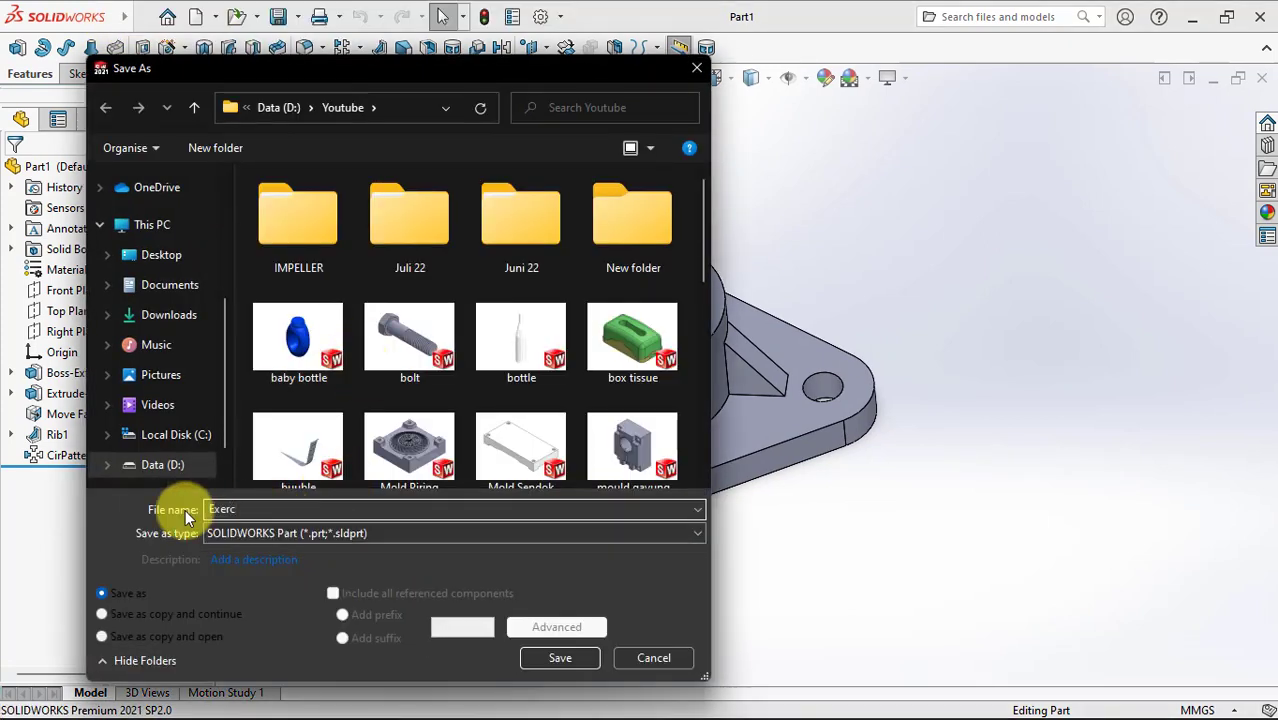
pyautogui.write('ise-4')
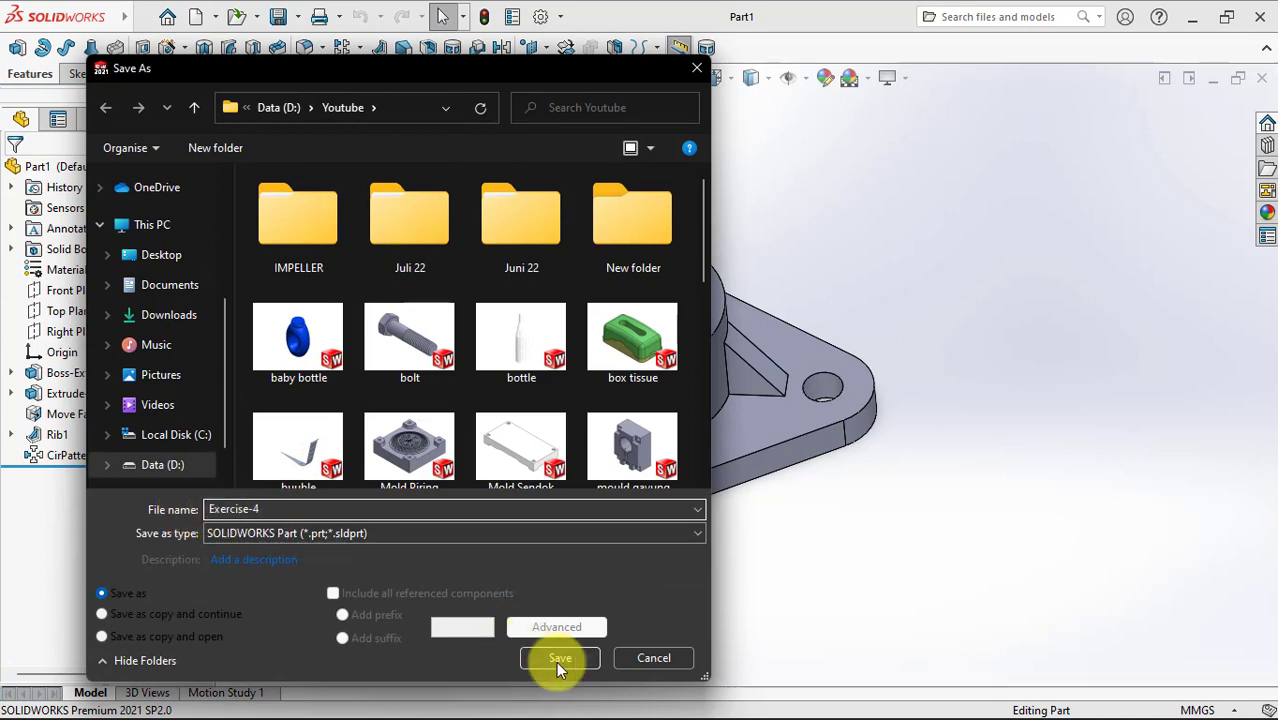
pyautogui.click(559, 659)
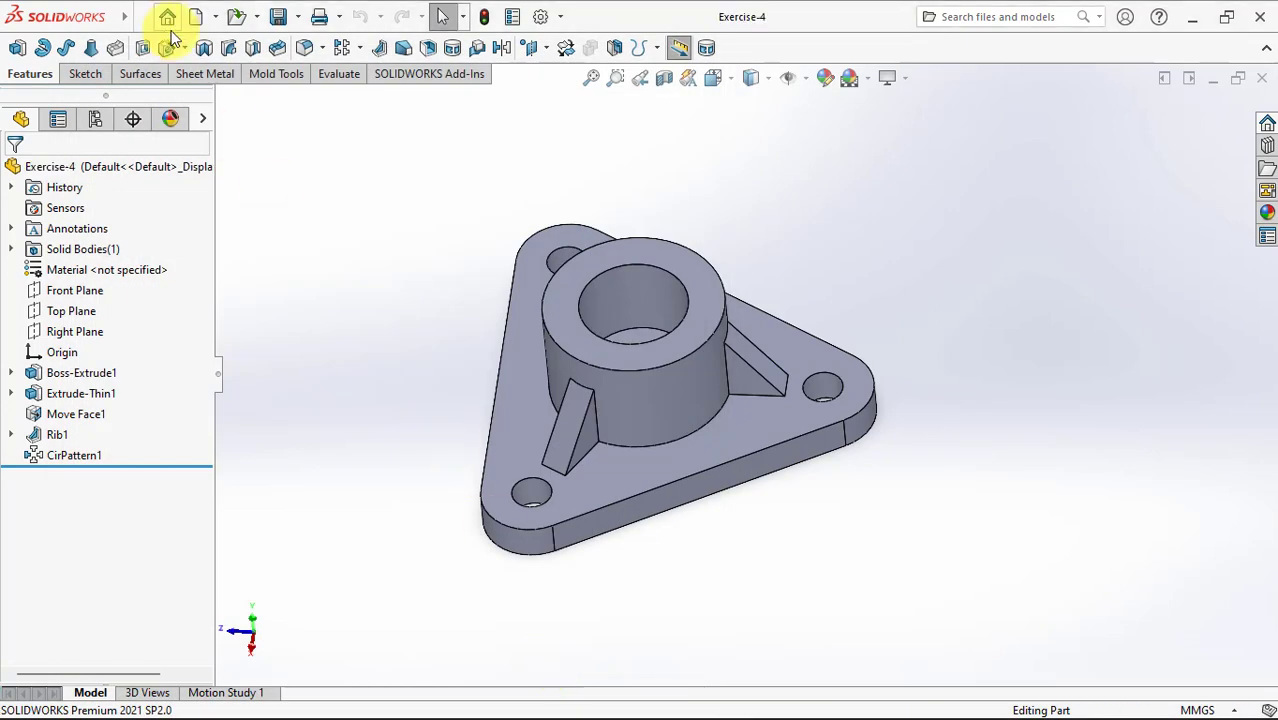
pyautogui.click(216, 17)
# Create a drawing of Exercise-4 from the Drawing template on an A4 (JIS) sheet.
pyautogui.click(322, 63)
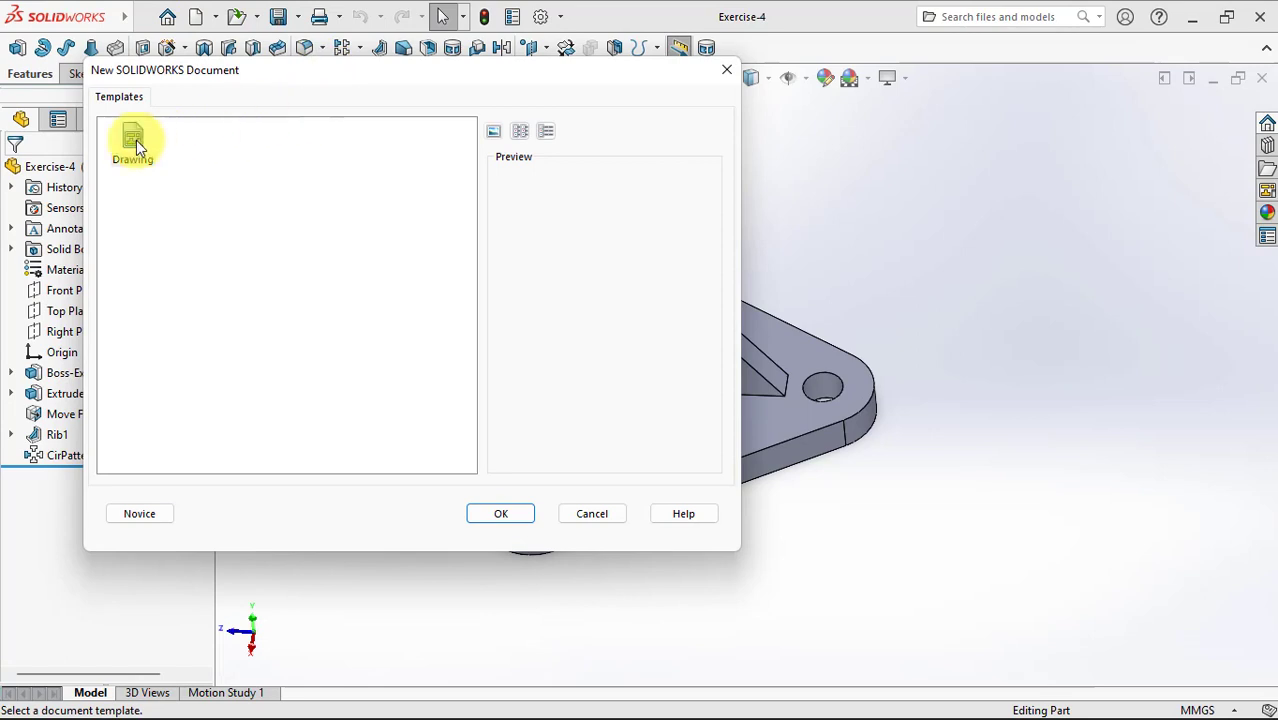
pyautogui.click(492, 511)
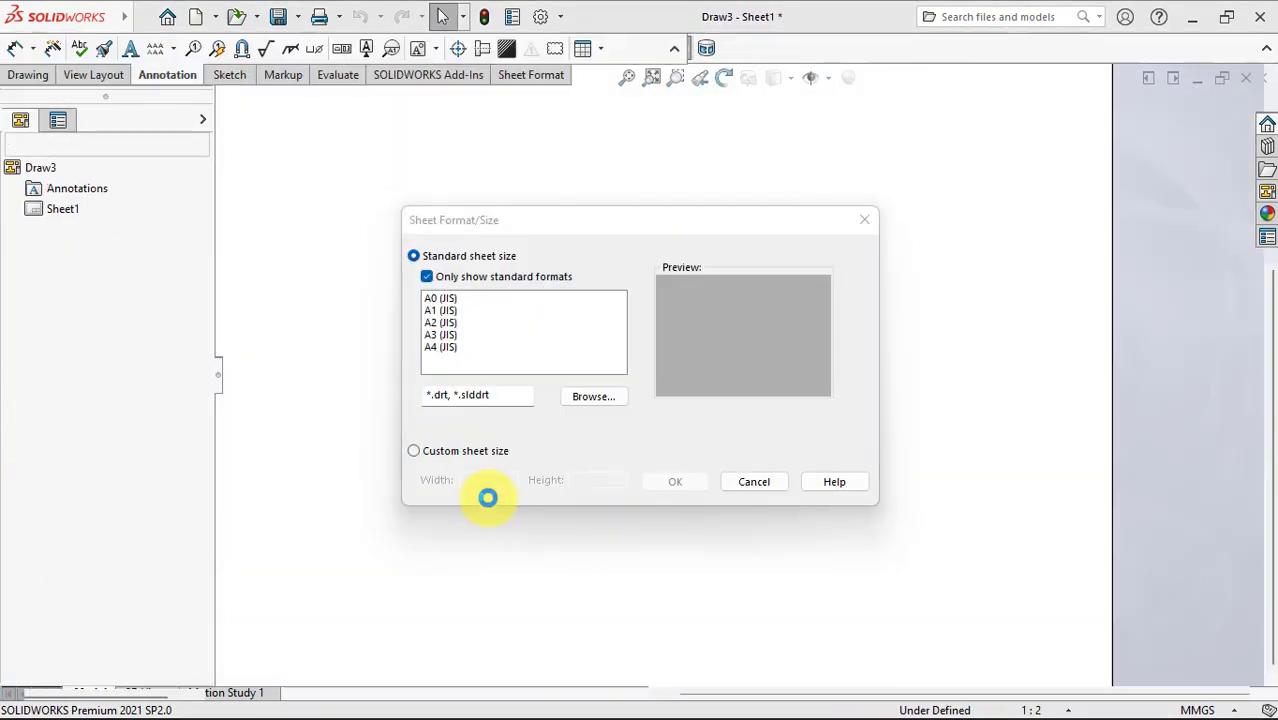
pyautogui.click(447, 348)
pyautogui.click(676, 482)
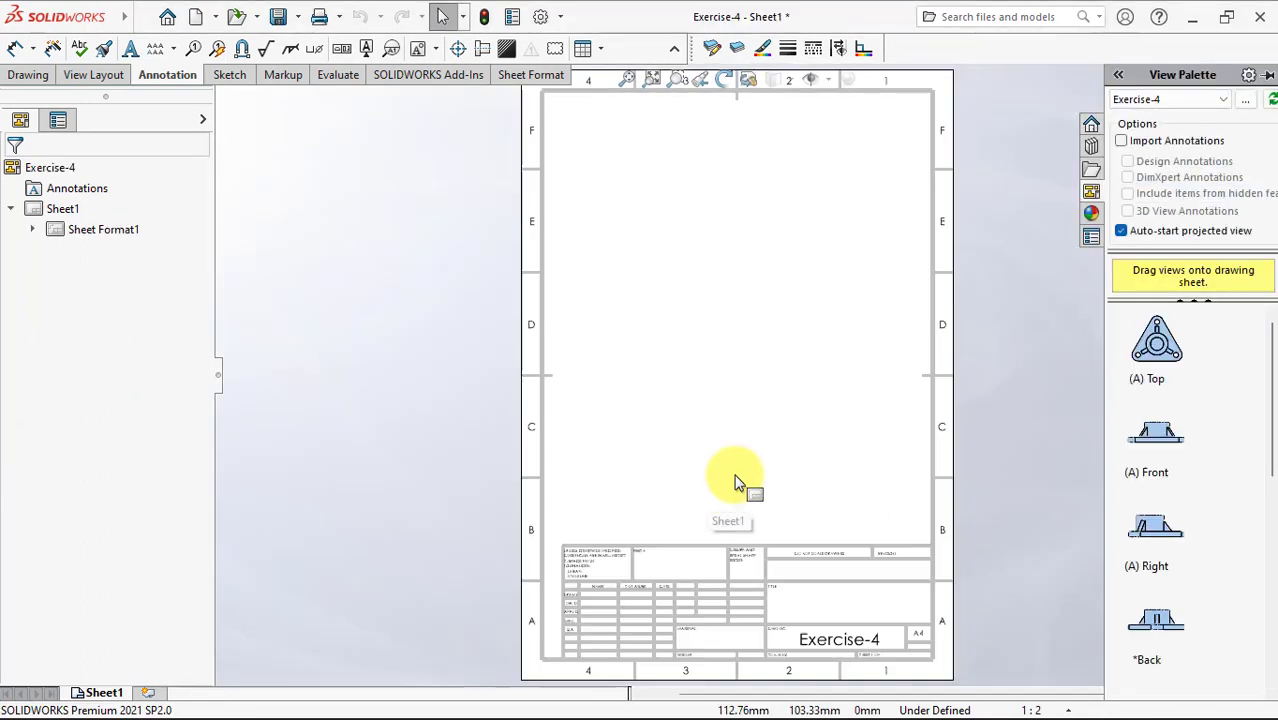
# Place the top view in the sheet's upper-left area at custom scale 1:1.5.
pyautogui.moveTo(1141, 342); pyautogui.dragTo(656, 316)
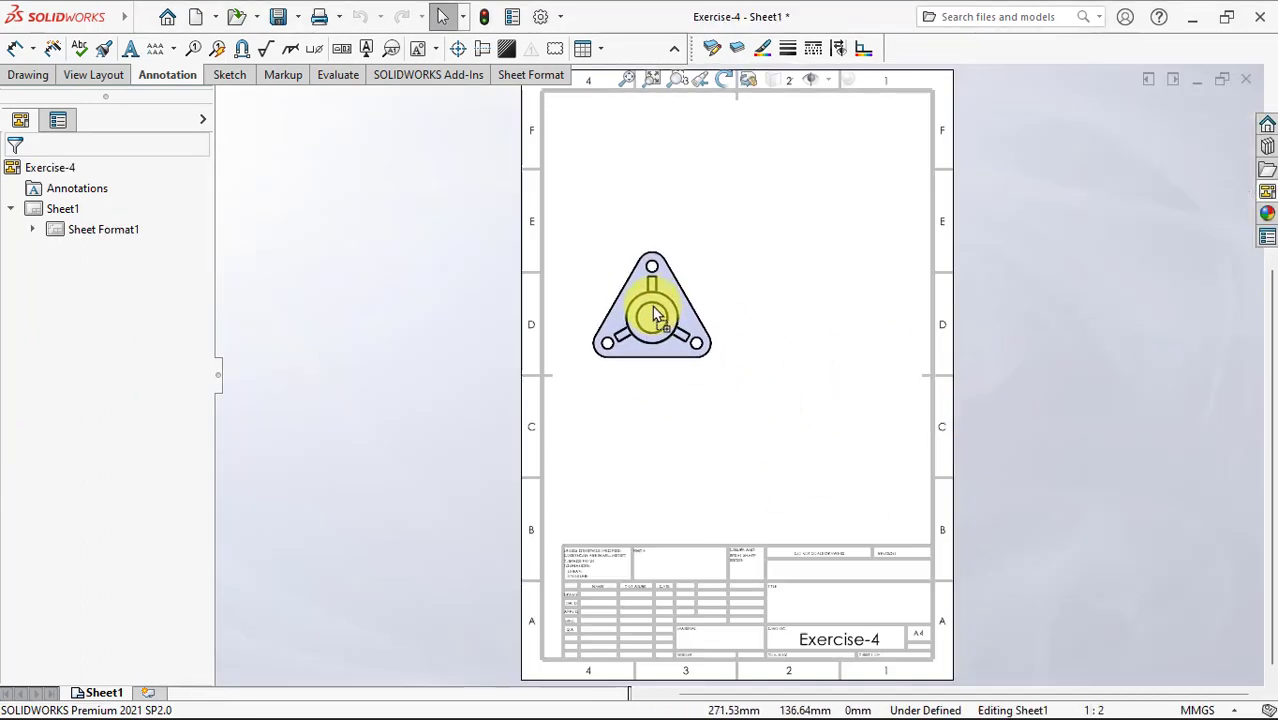
pyautogui.click(17, 167)
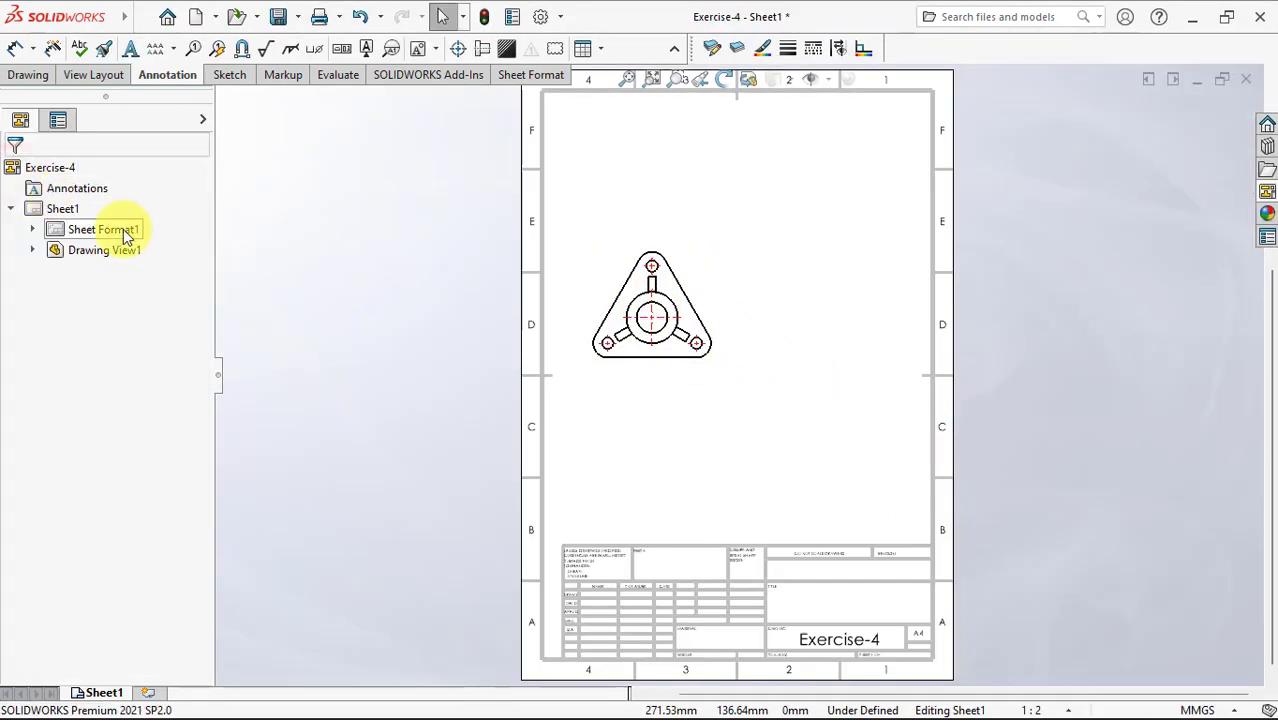
pyautogui.click(624, 360)
pyautogui.scroll(-5, 211, 428)
pyautogui.write('1:1.5')
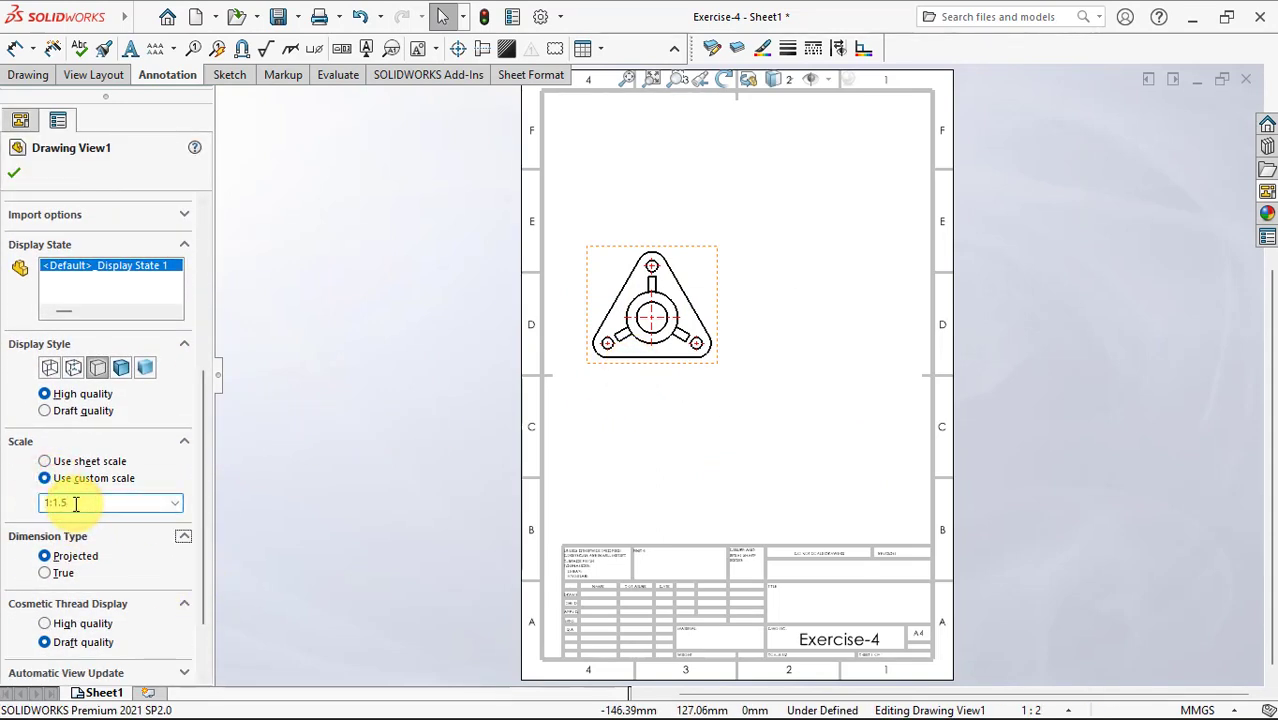
pyautogui.press('Return')
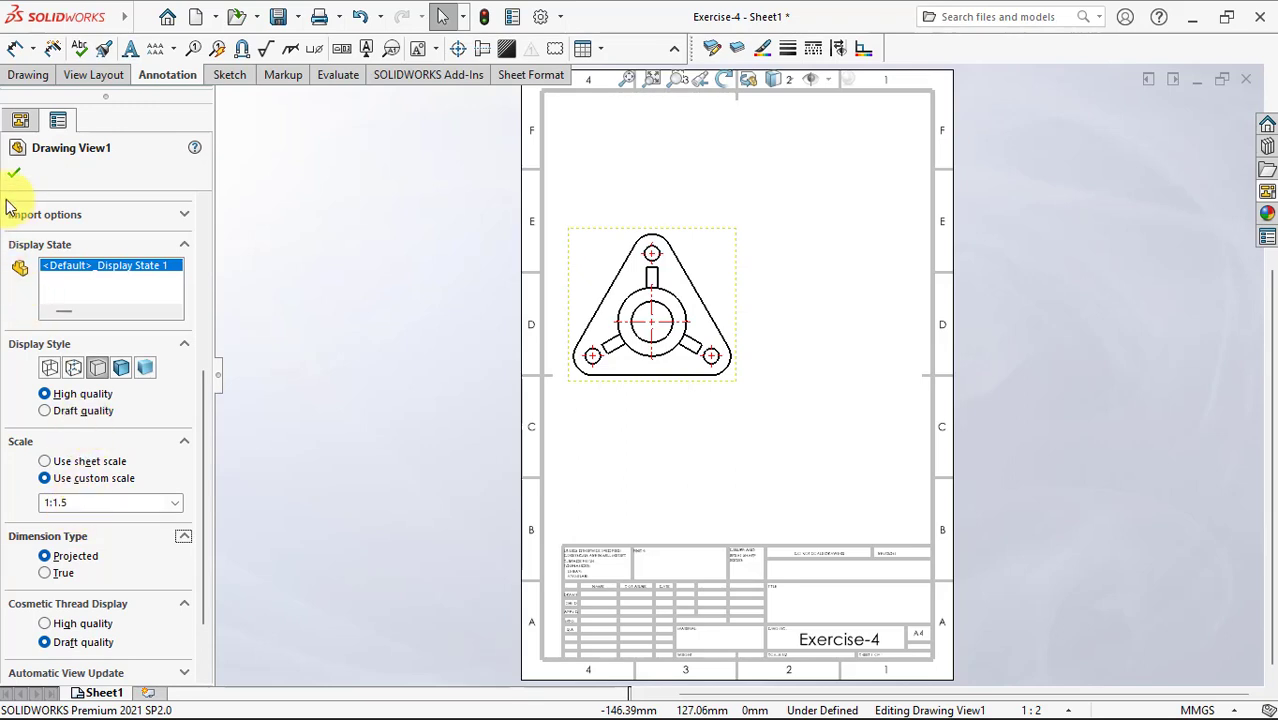
pyautogui.click(14, 174)
pyautogui.scroll(-2, 846, 298)
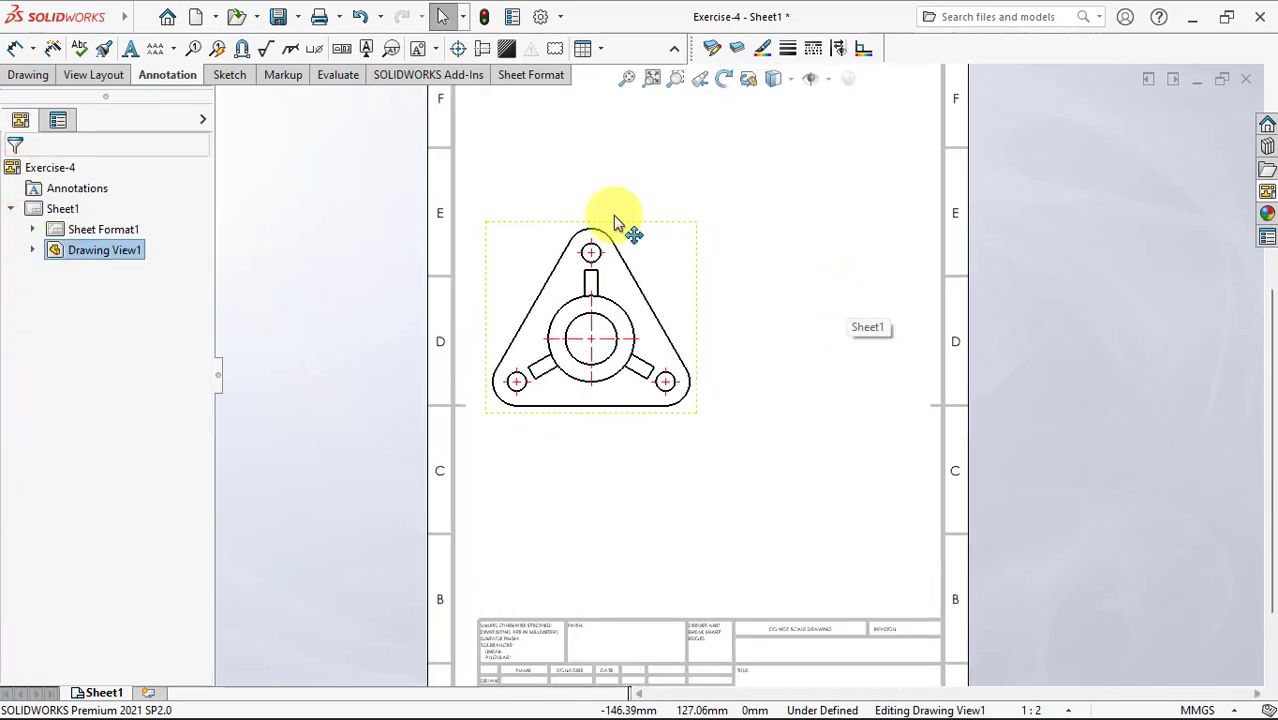
pyautogui.click(90, 76)
# Draw an aligned cutting line from the centre through the top and bottom-left holes, accepting the rib option.
pyautogui.click(112, 49)
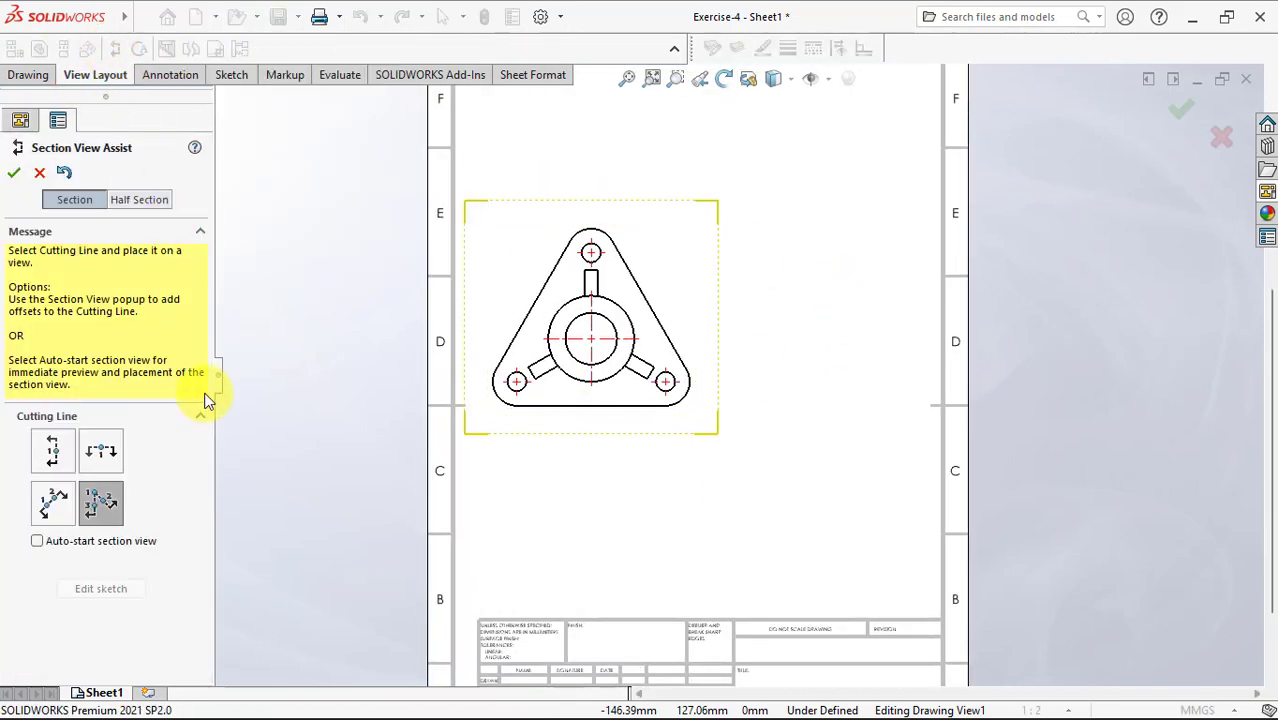
pyautogui.click(591, 340)
pyautogui.click(591, 251)
pyautogui.click(514, 378)
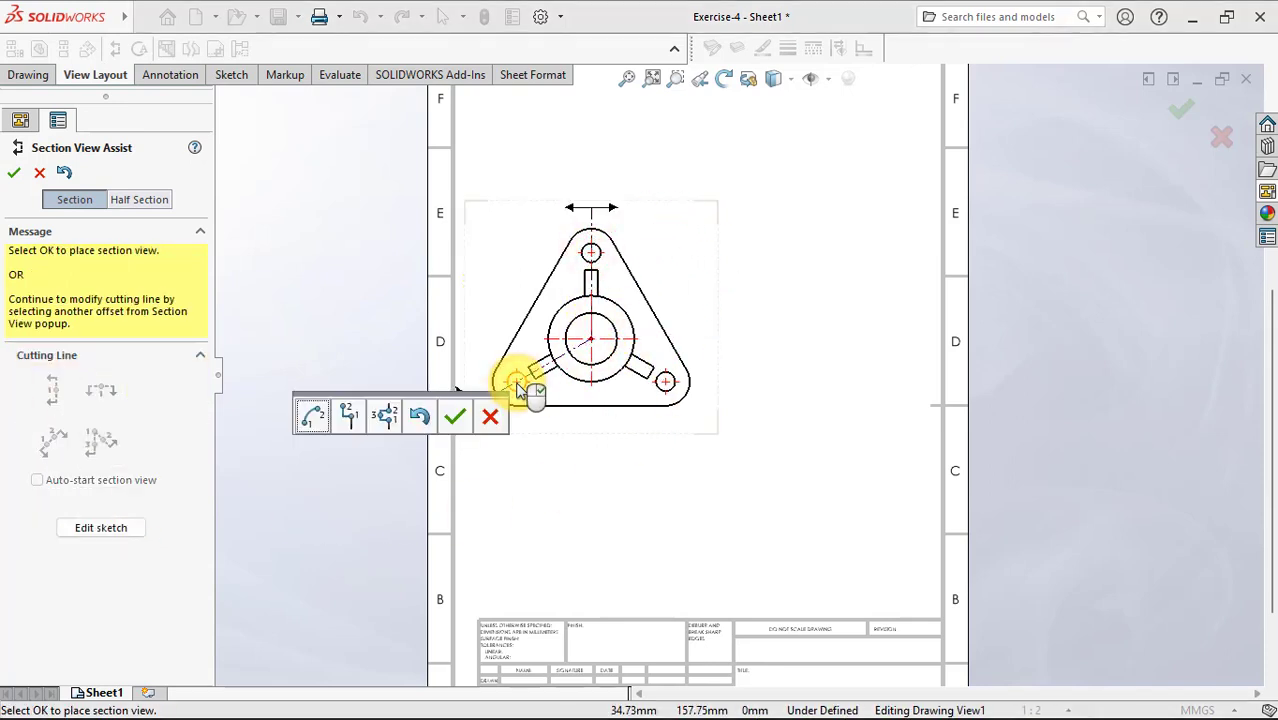
pyautogui.click(451, 417)
pyautogui.click(603, 364)
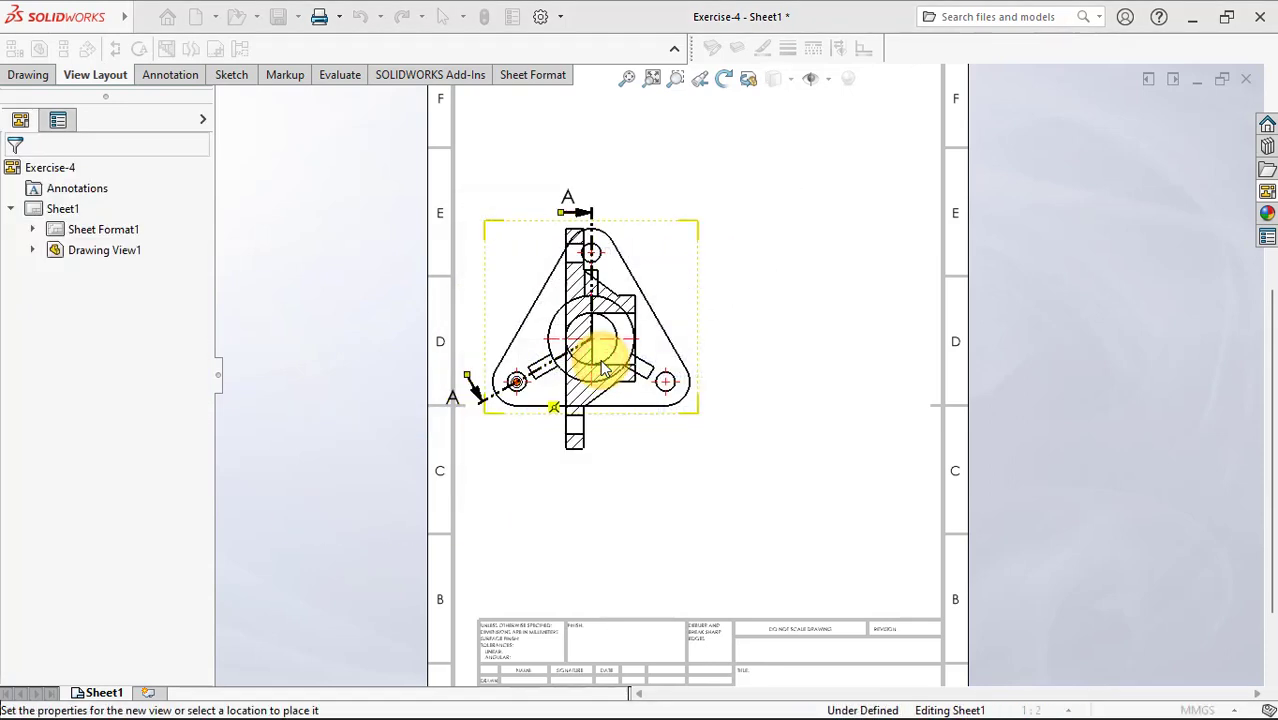
# Place Section A-A to the right of the top view and confirm it.
pyautogui.click(810, 362)
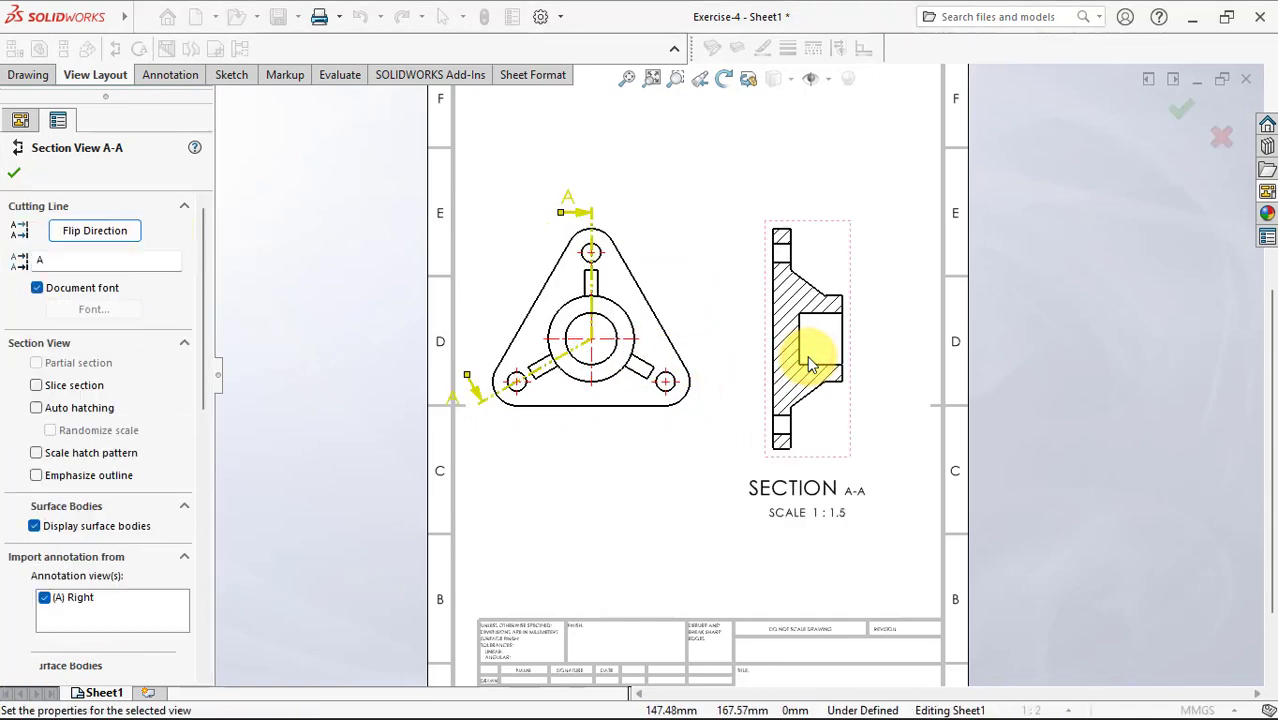
pyautogui.click(14, 173)
pyautogui.click(655, 427)
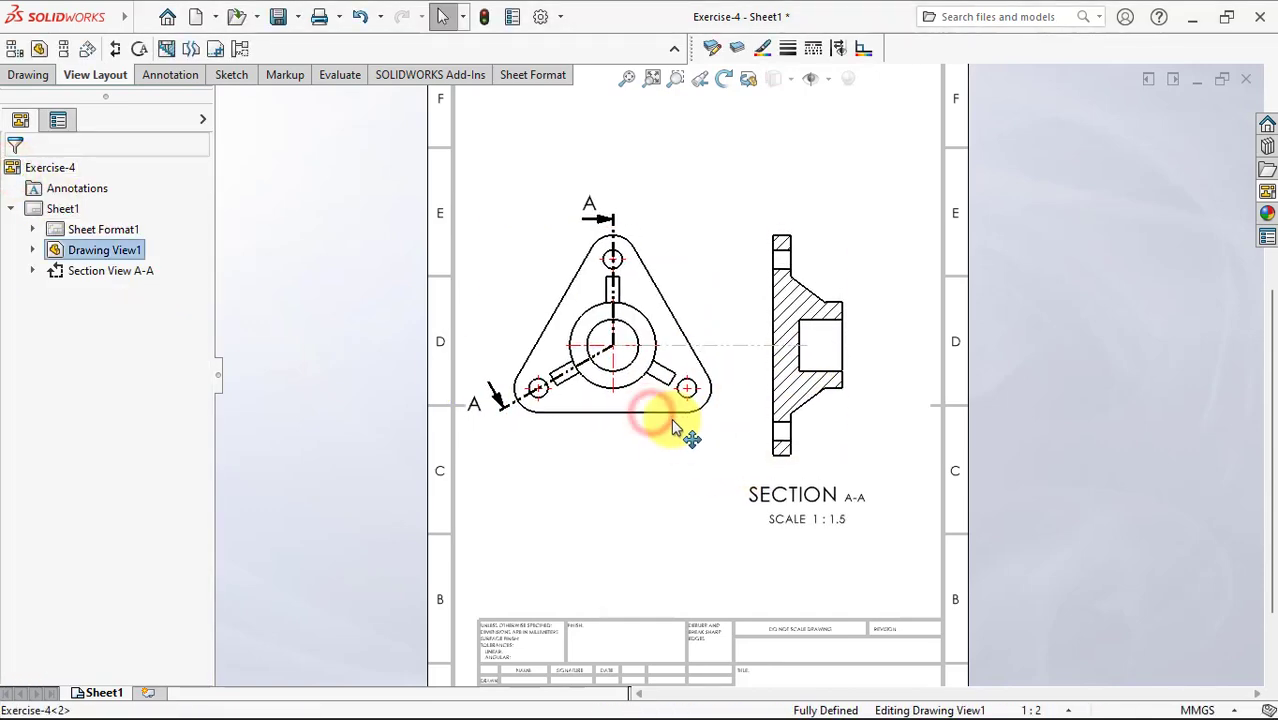
pyautogui.scroll(-1, 830, 375)
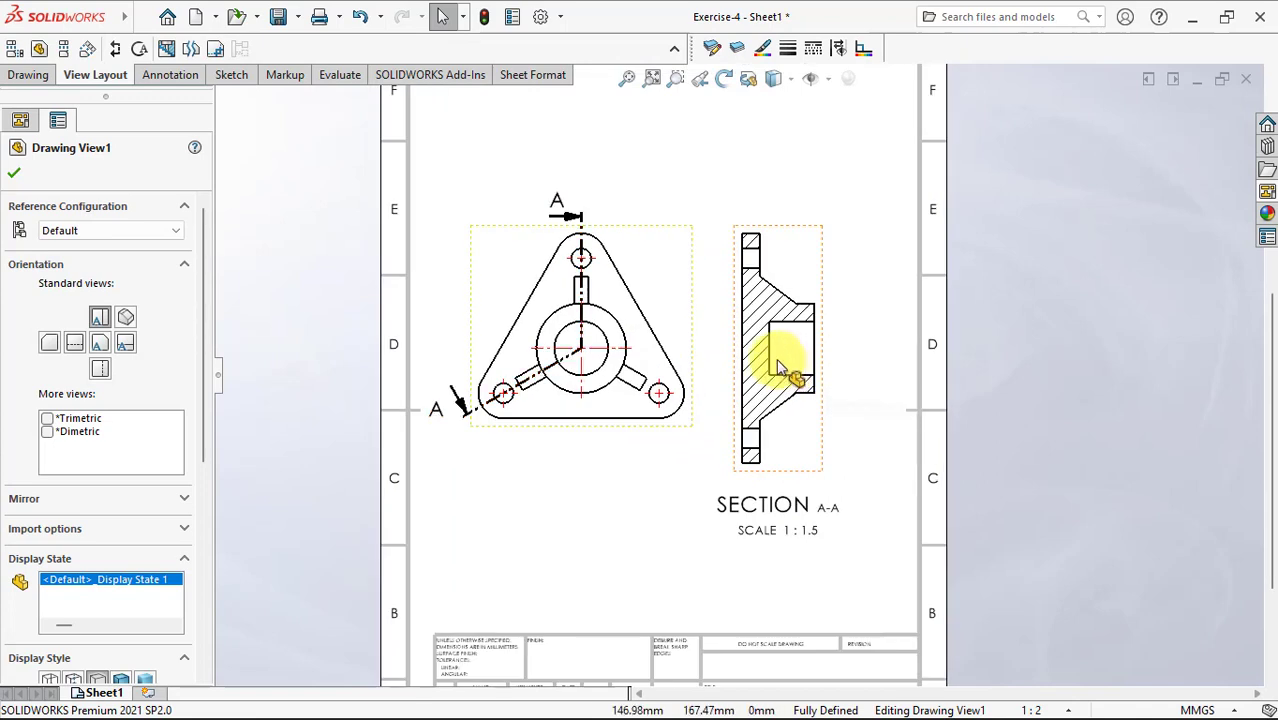
pyautogui.click(14, 177)
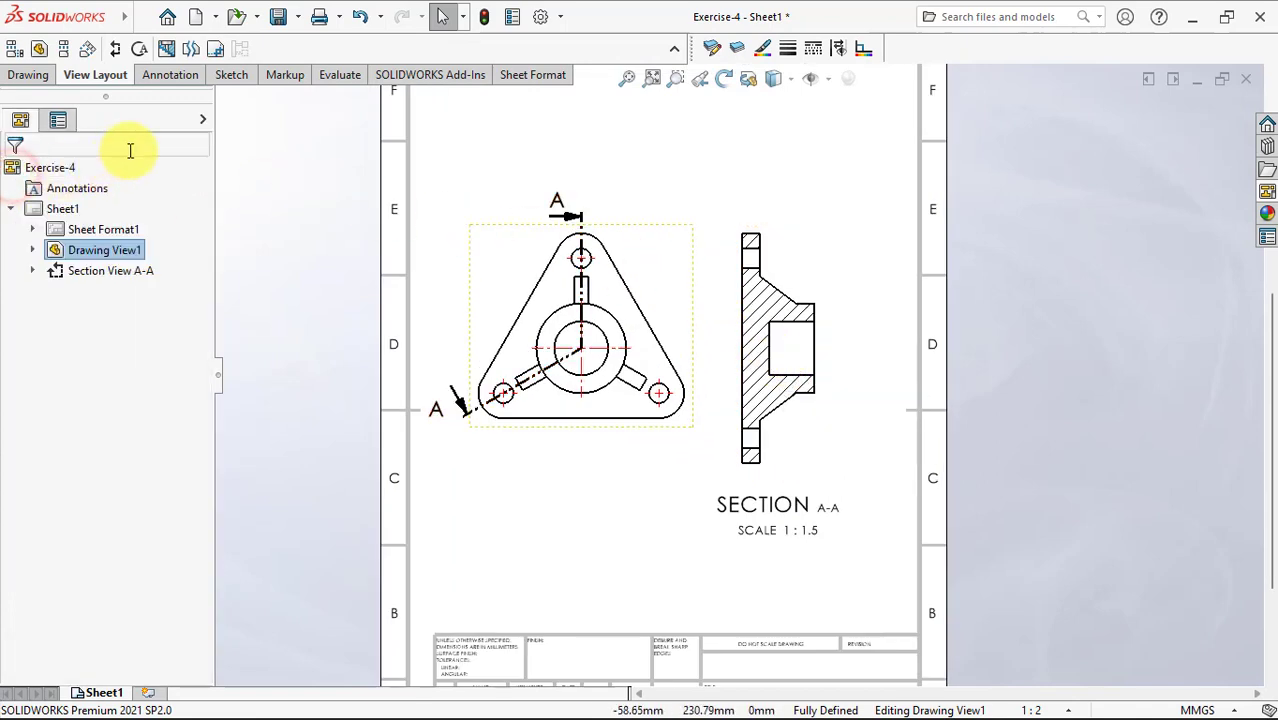
# Add centerlines through the central bore and the lower bolt hole in Section A-A.
pyautogui.click(153, 80)
pyautogui.click(480, 48)
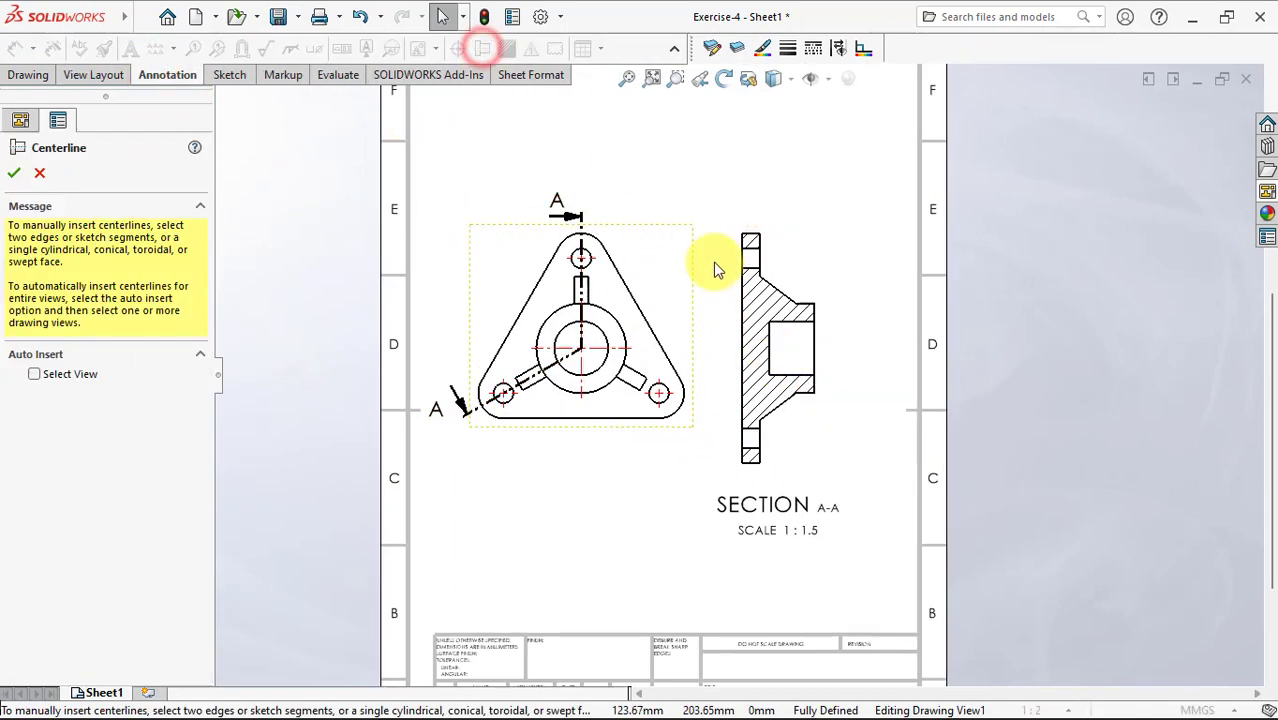
pyautogui.click(800, 320)
pyautogui.click(800, 380)
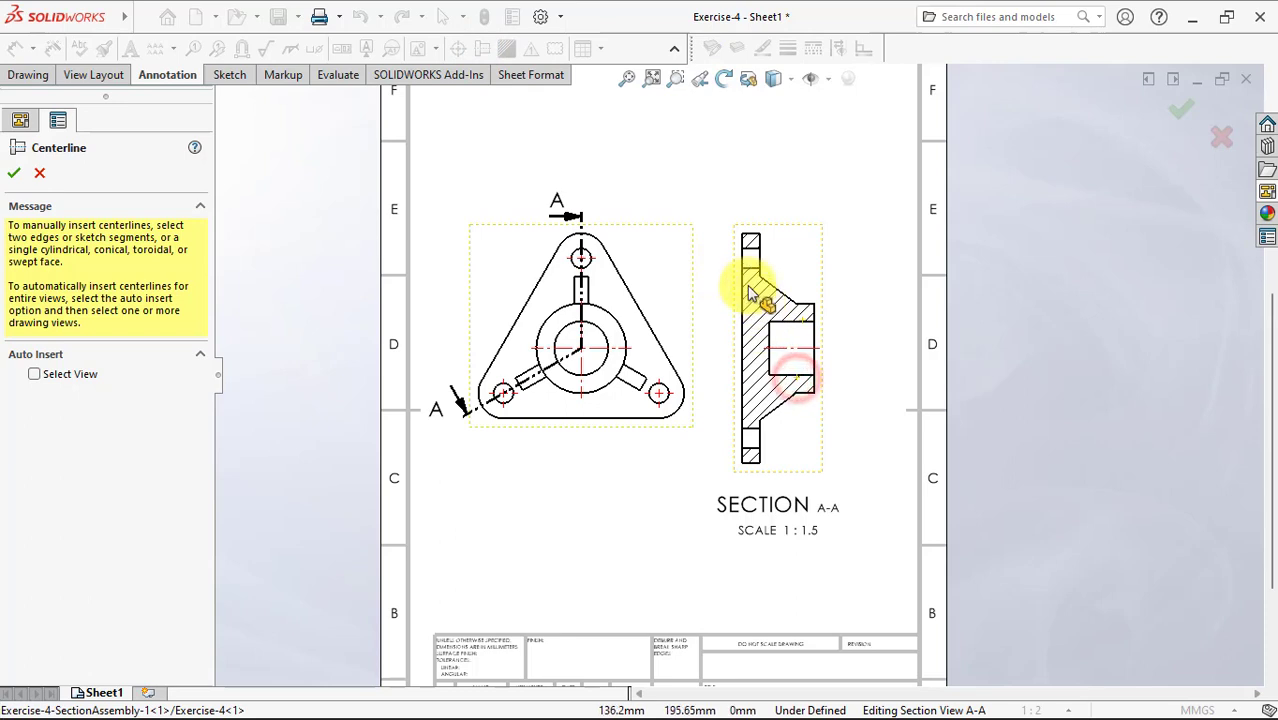
pyautogui.click(751, 442)
pyautogui.click(15, 175)
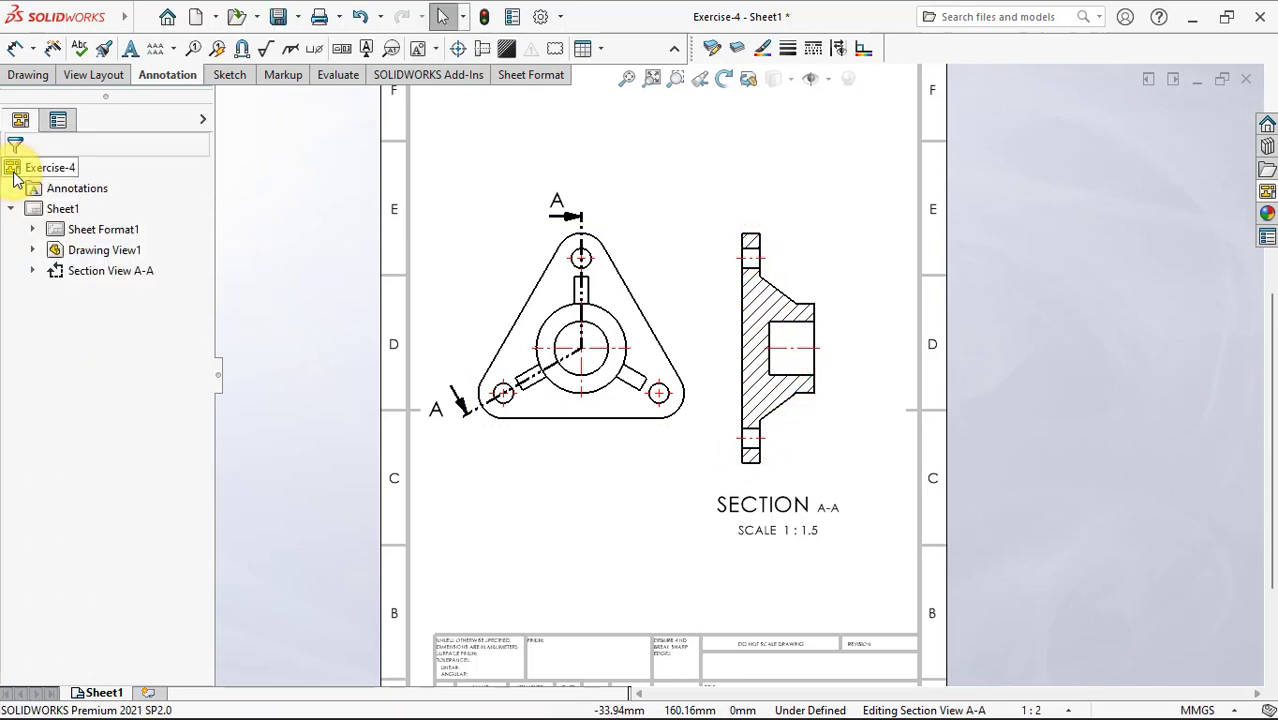
pyautogui.click(25, 77)
pyautogui.click(156, 84)
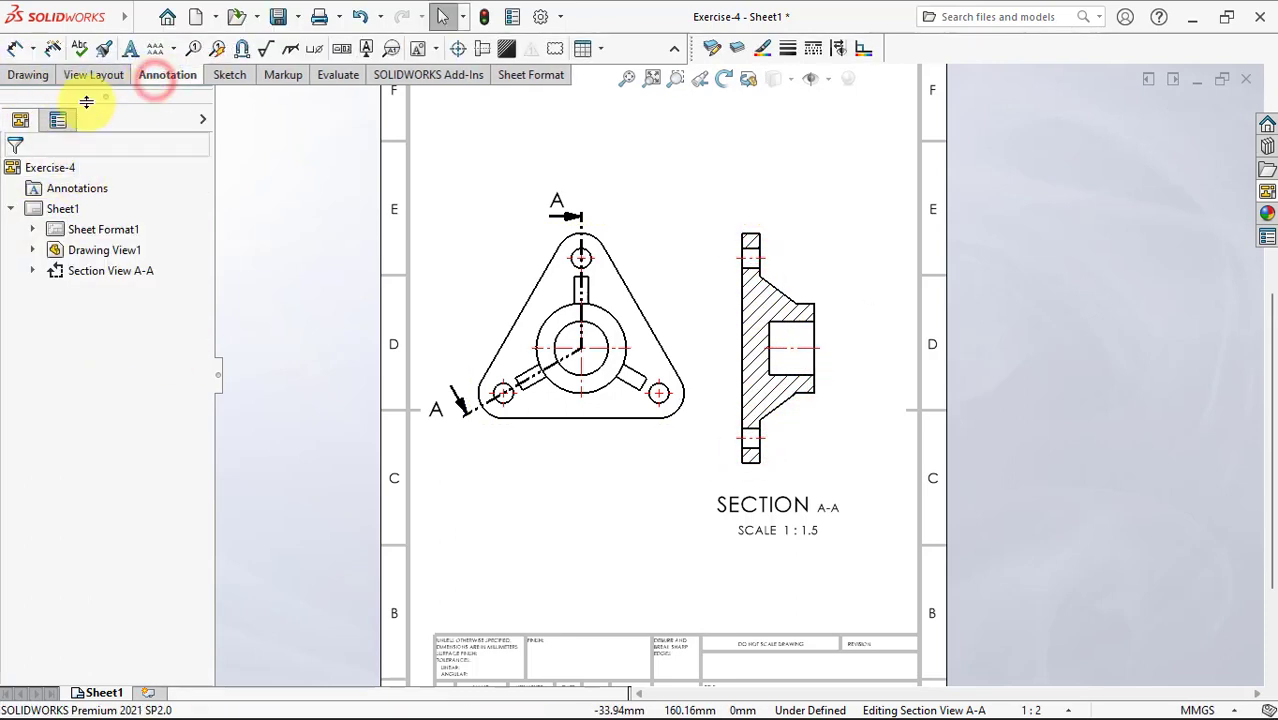
# Dimension the bore Ø30.00, the boss Ø50.00 and the 25.00 counterbore depth in Section A-A.
pyautogui.click(15, 48)
pyautogui.scroll(-4, 850, 349)
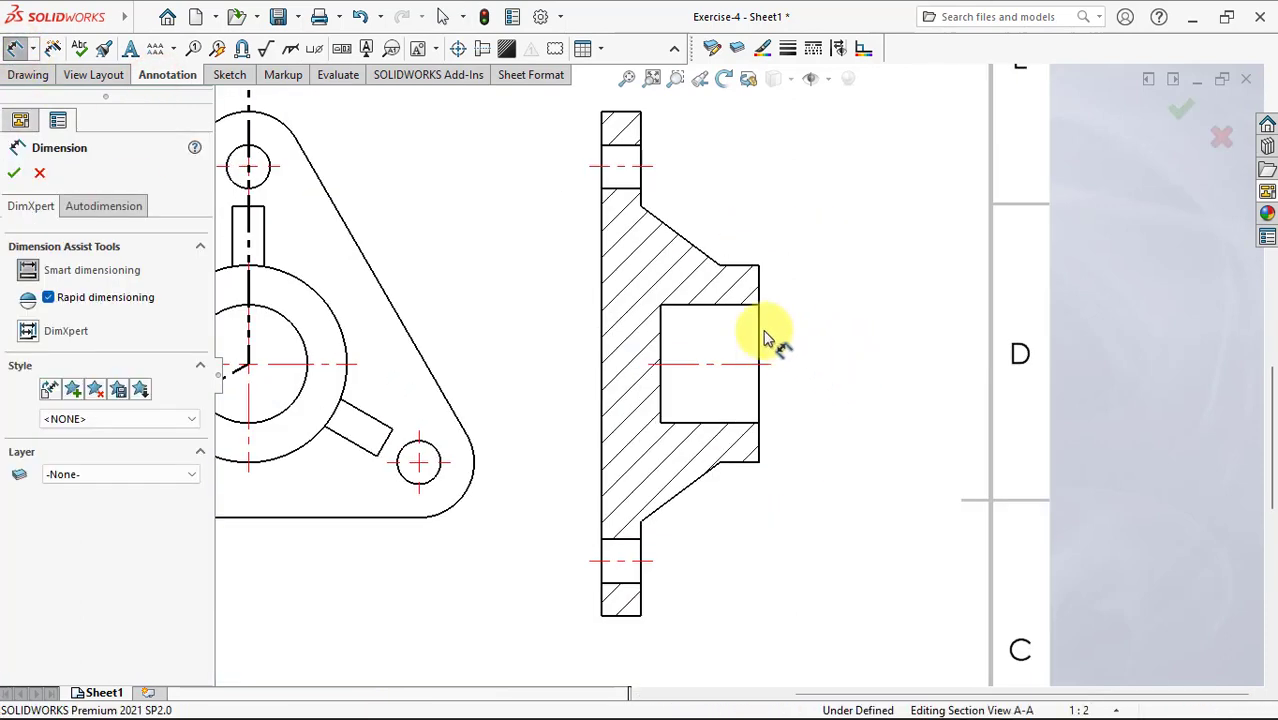
pyautogui.click(738, 314)
pyautogui.click(736, 424)
pyautogui.click(819, 371)
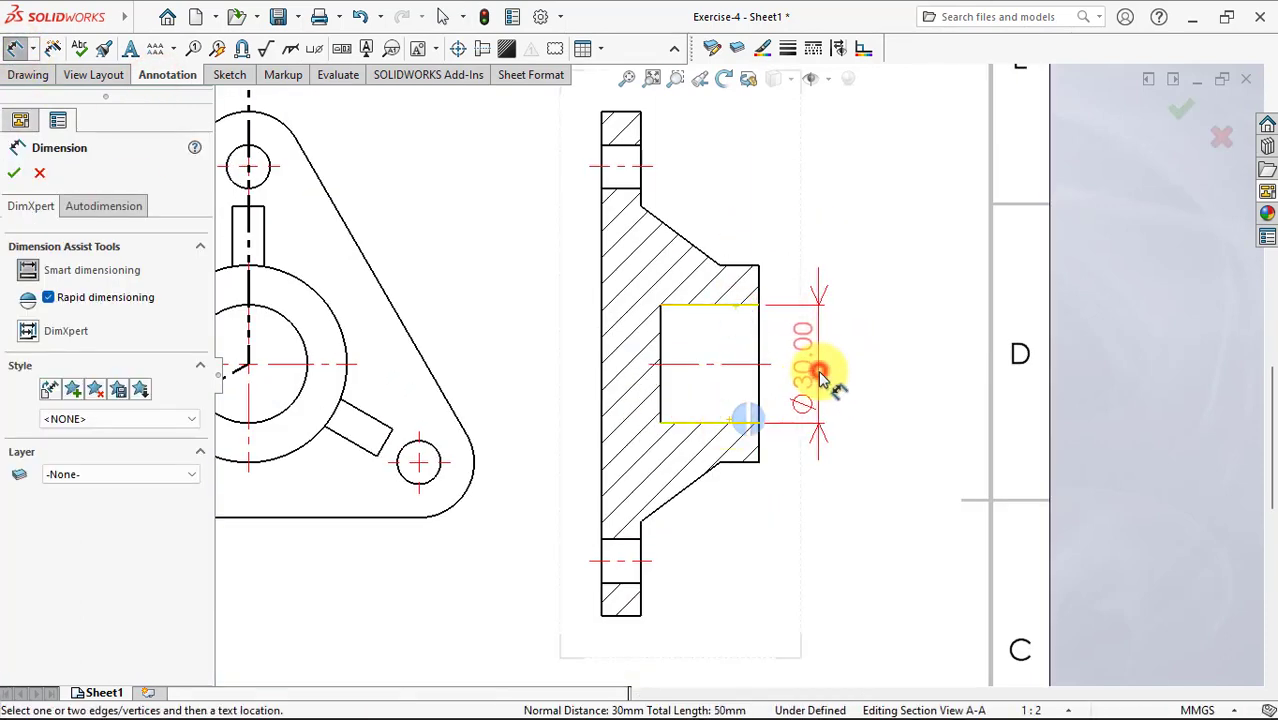
pyautogui.click(822, 433)
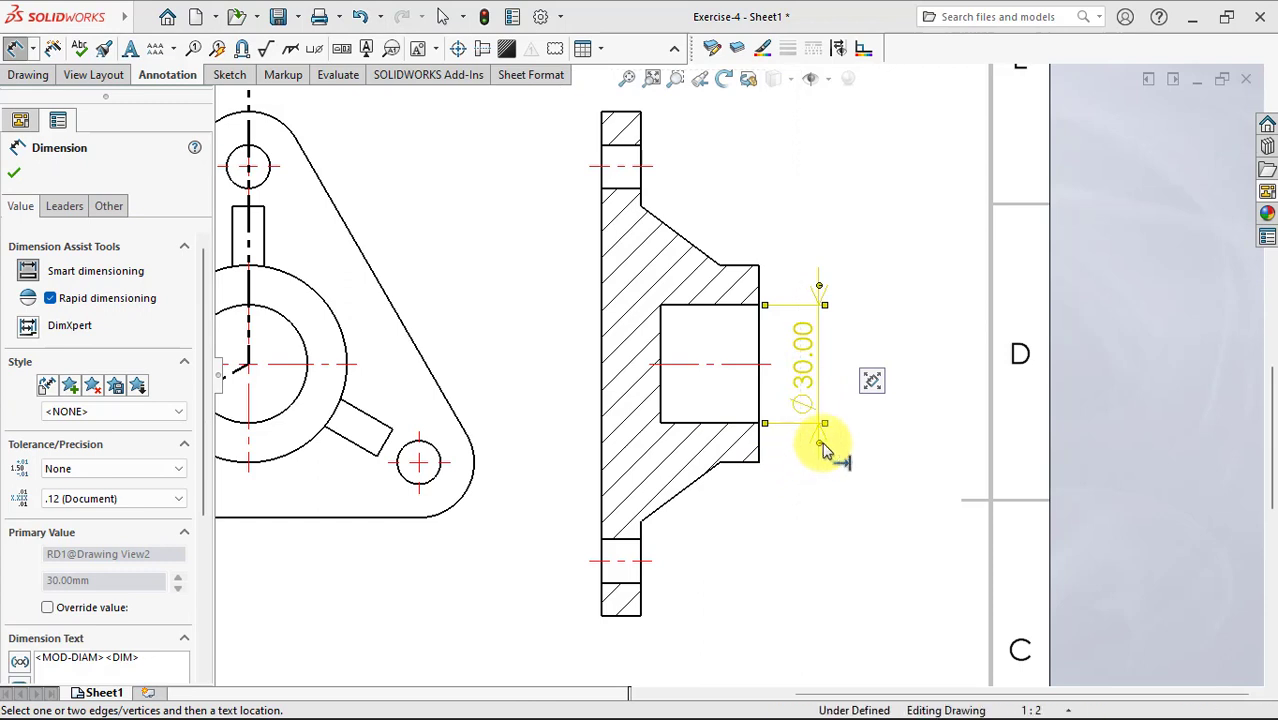
pyautogui.click(750, 461)
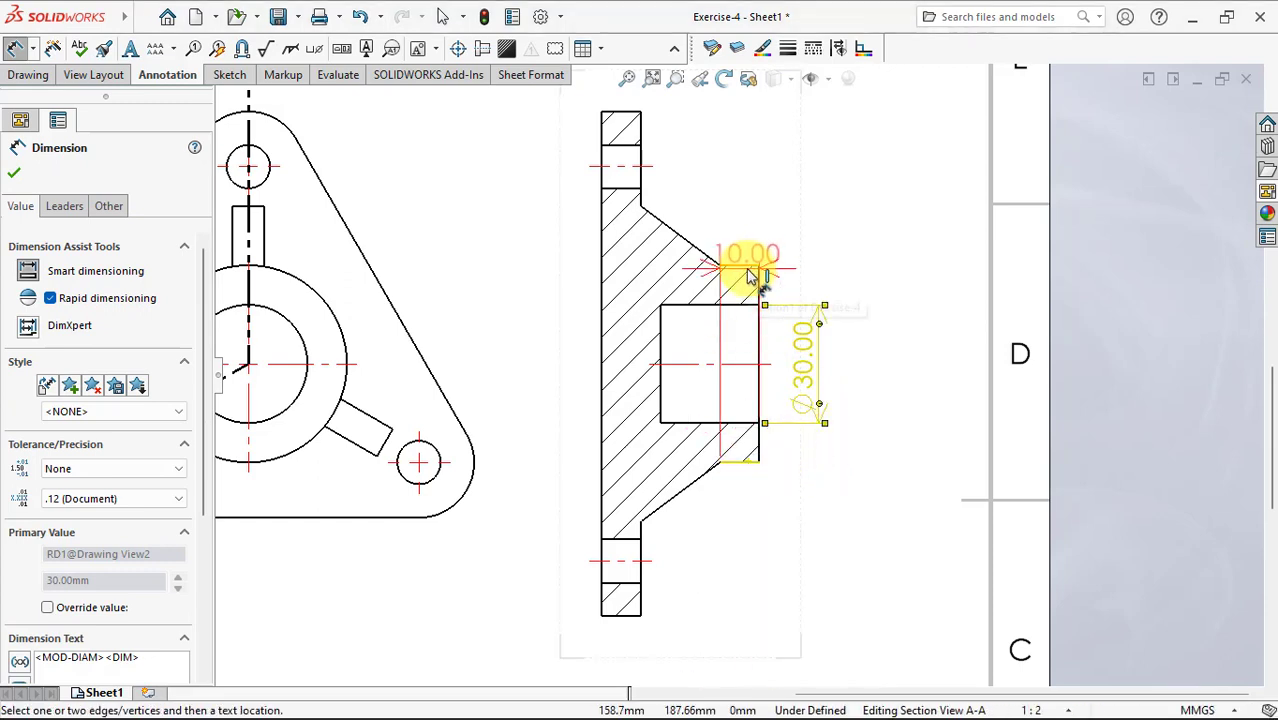
pyautogui.click(750, 270)
pyautogui.click(876, 372)
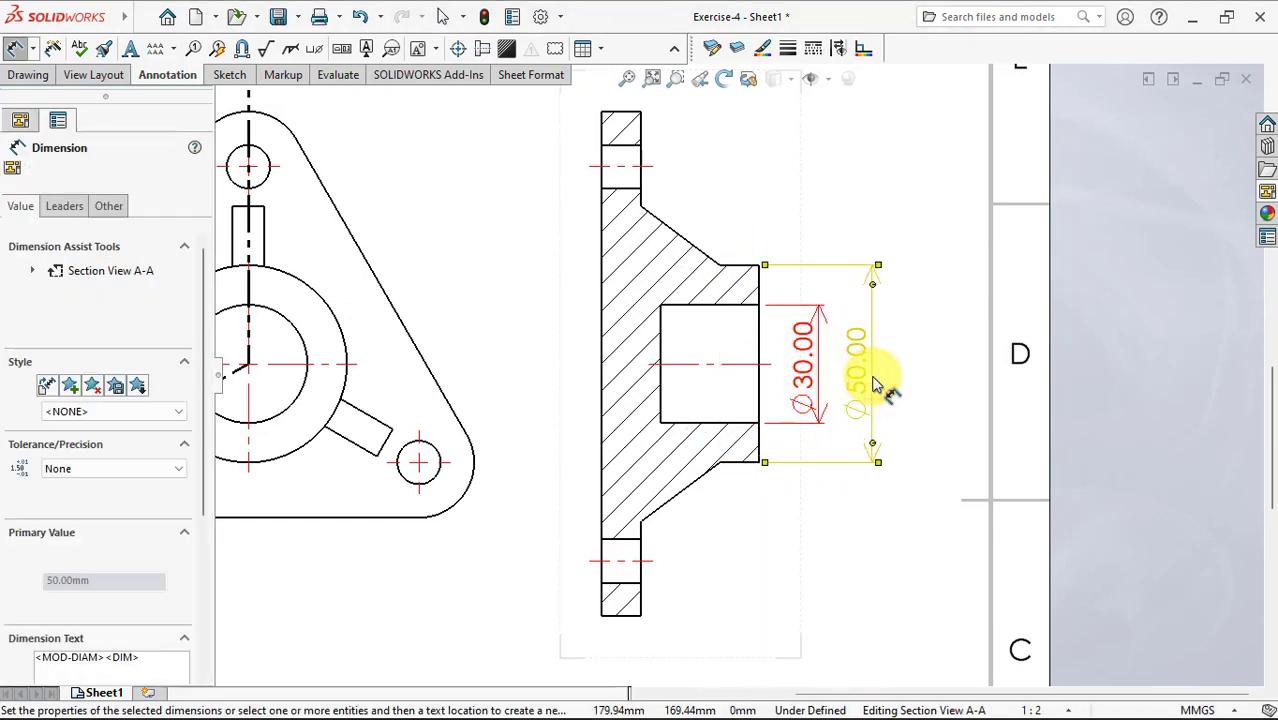
pyautogui.click(710, 320)
pyautogui.click(708, 340)
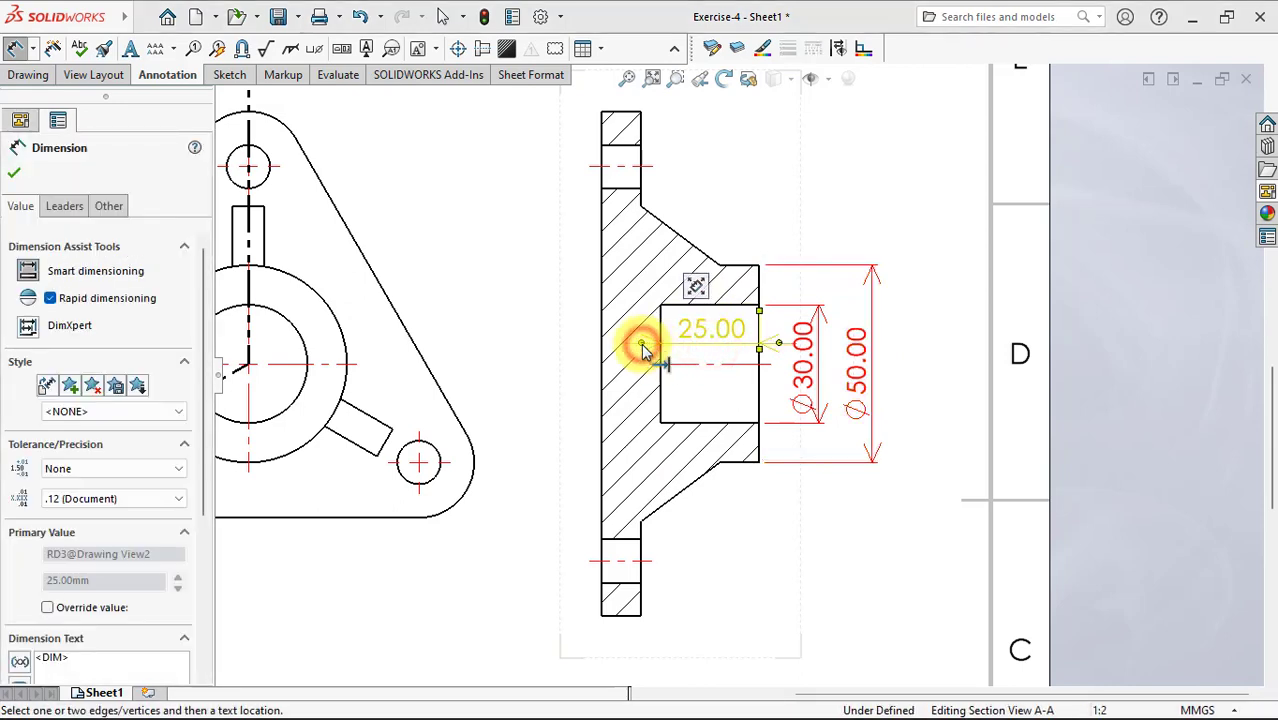
pyautogui.click(641, 345)
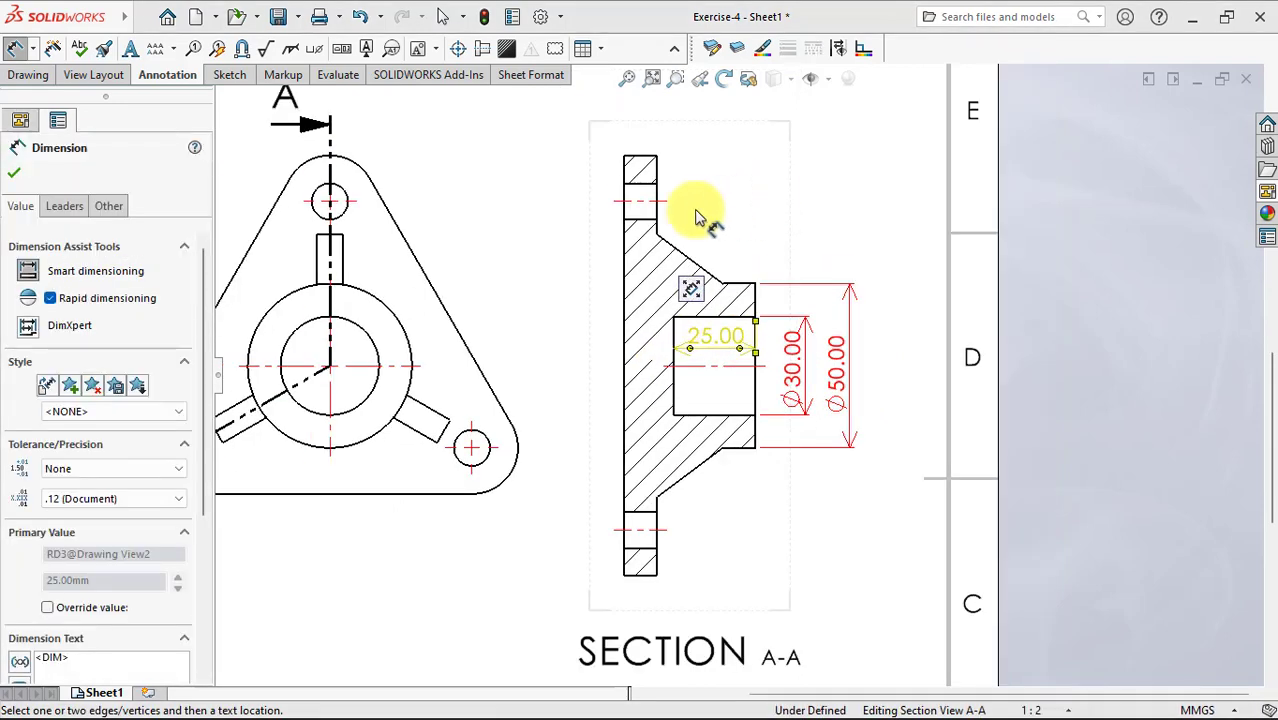
# Add the PCD 100.00 hole-spacing dimension left of the section.
pyautogui.click(645, 201)
pyautogui.click(645, 530)
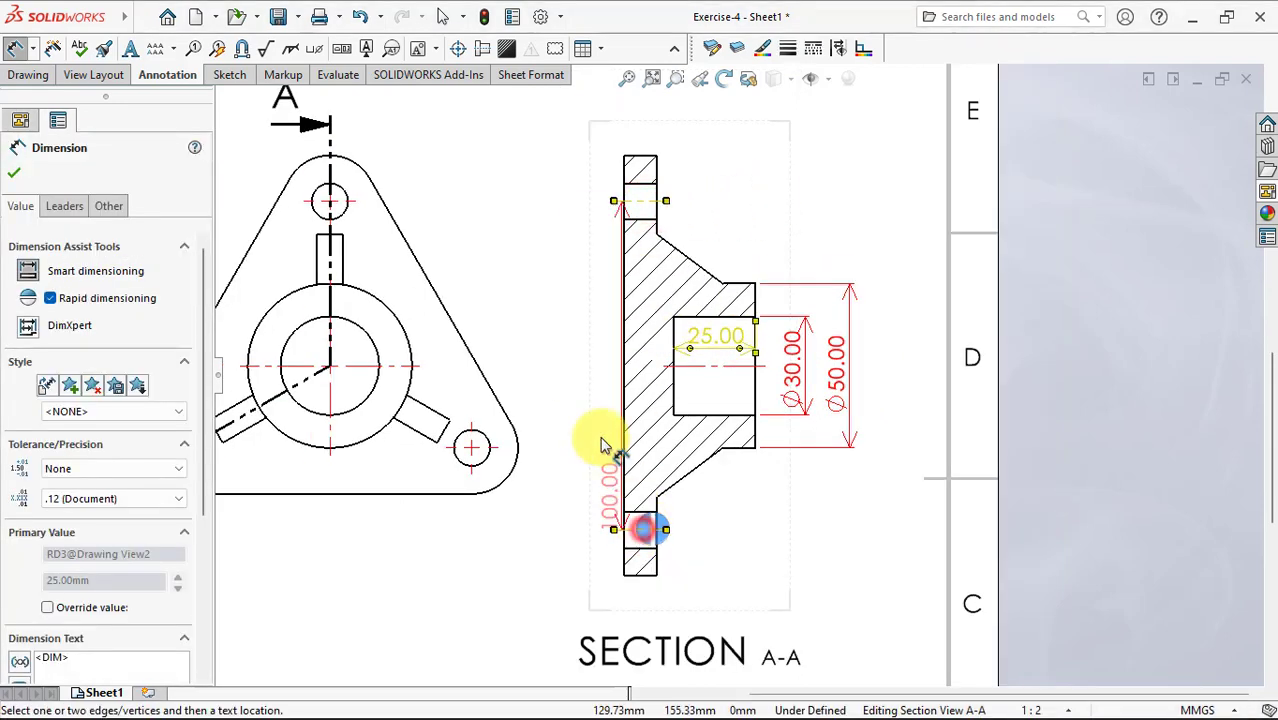
pyautogui.click(585, 362)
pyautogui.moveTo(205, 518); pyautogui.dragTo(200, 614)
pyautogui.write('PCD')
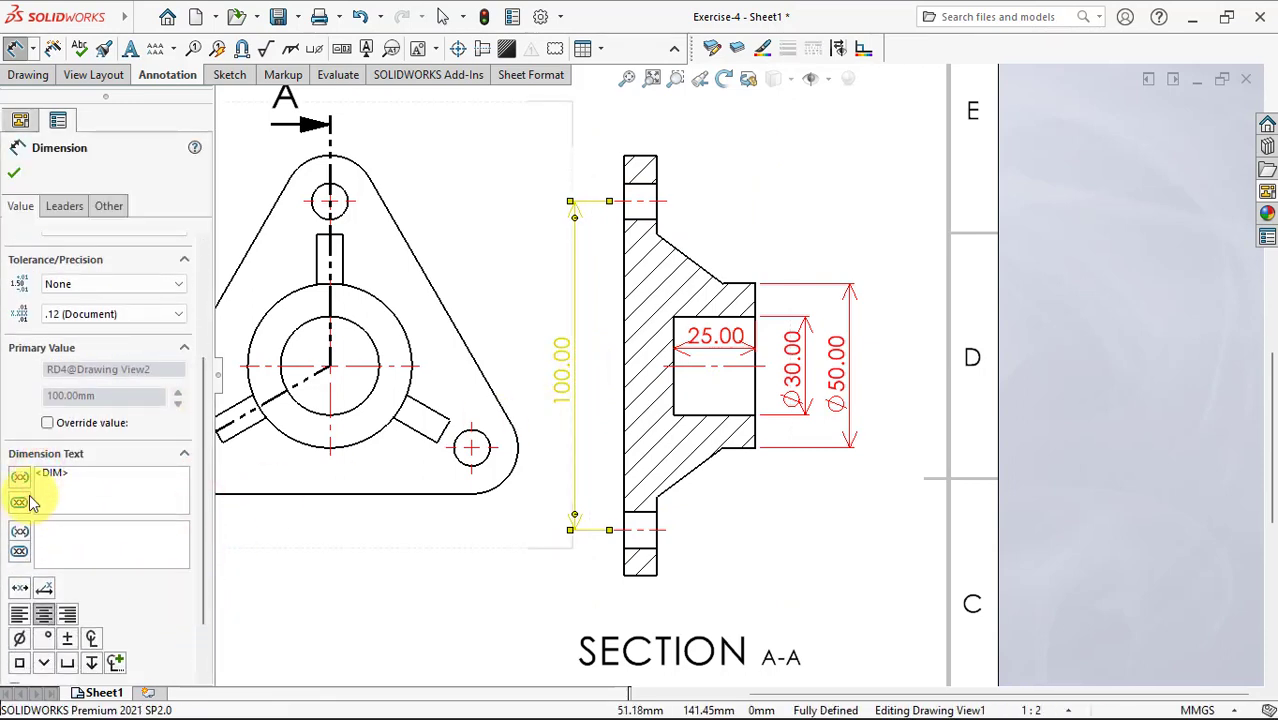
pyautogui.click(13, 175)
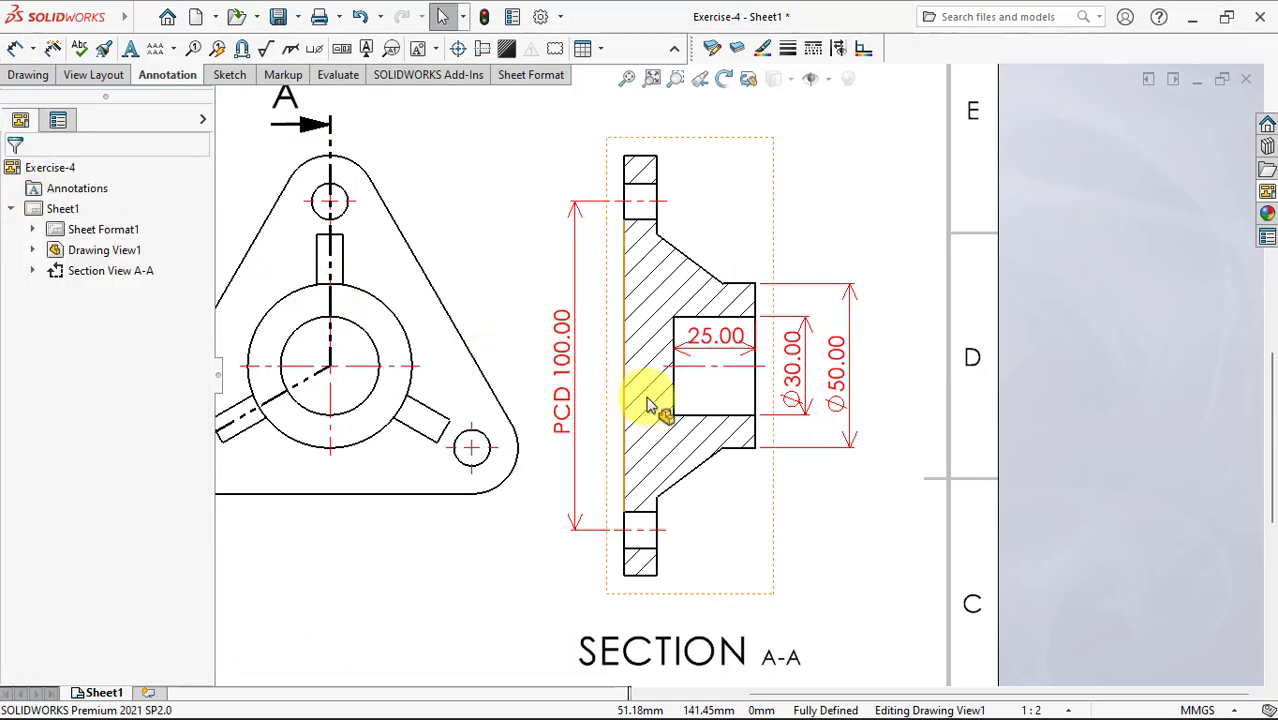
# Dimension the 10.00, 40.00 and 20.00 widths above Section A-A.
pyautogui.click(14, 48)
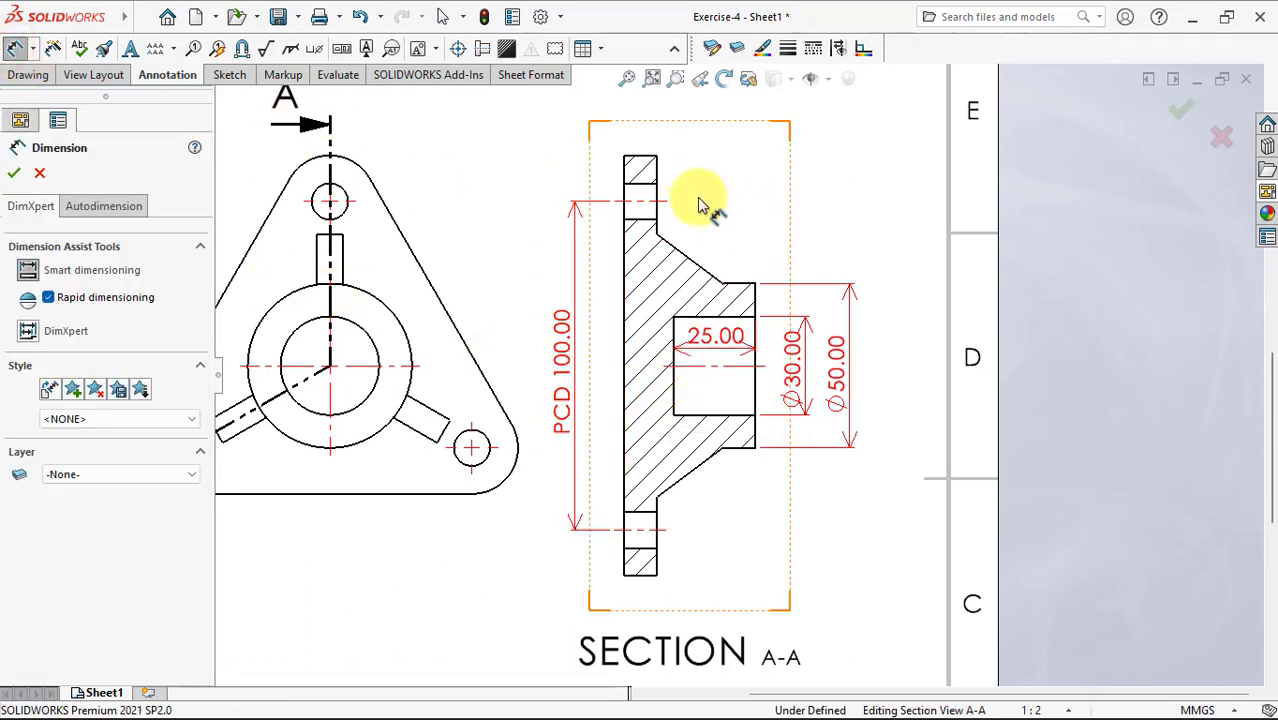
pyautogui.click(647, 158)
pyautogui.click(641, 124)
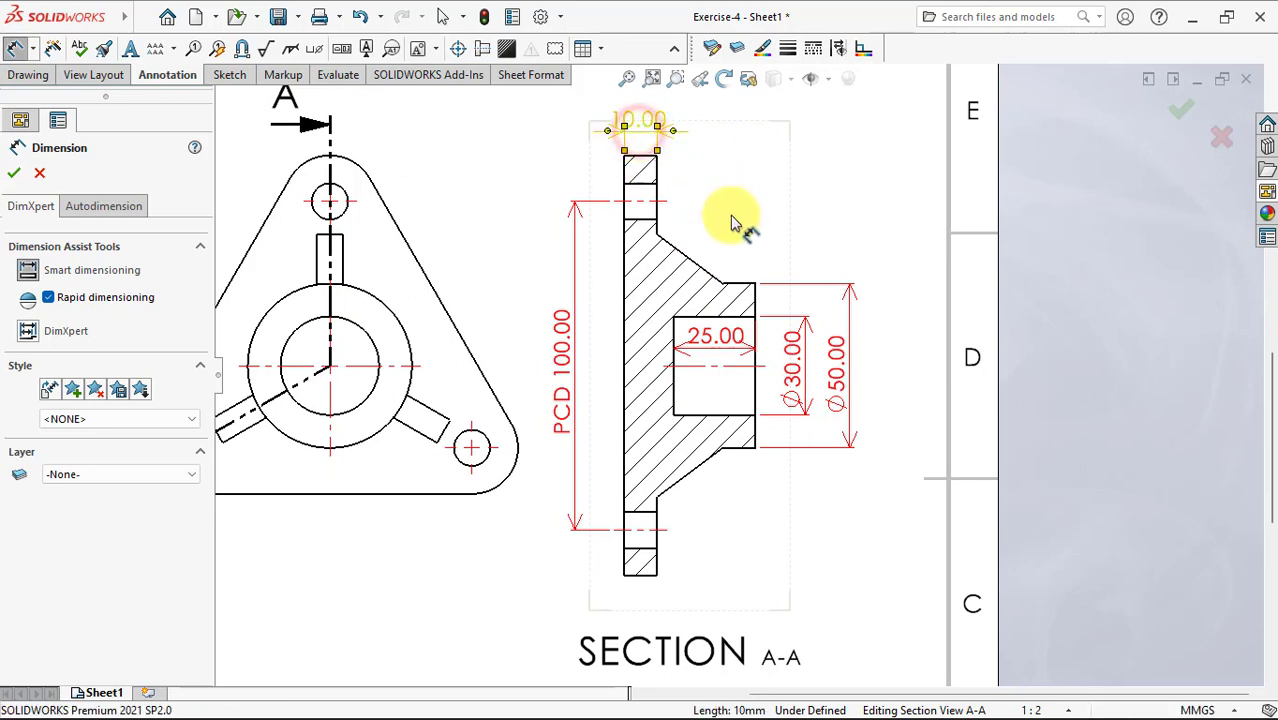
pyautogui.click(757, 310)
pyautogui.click(626, 212)
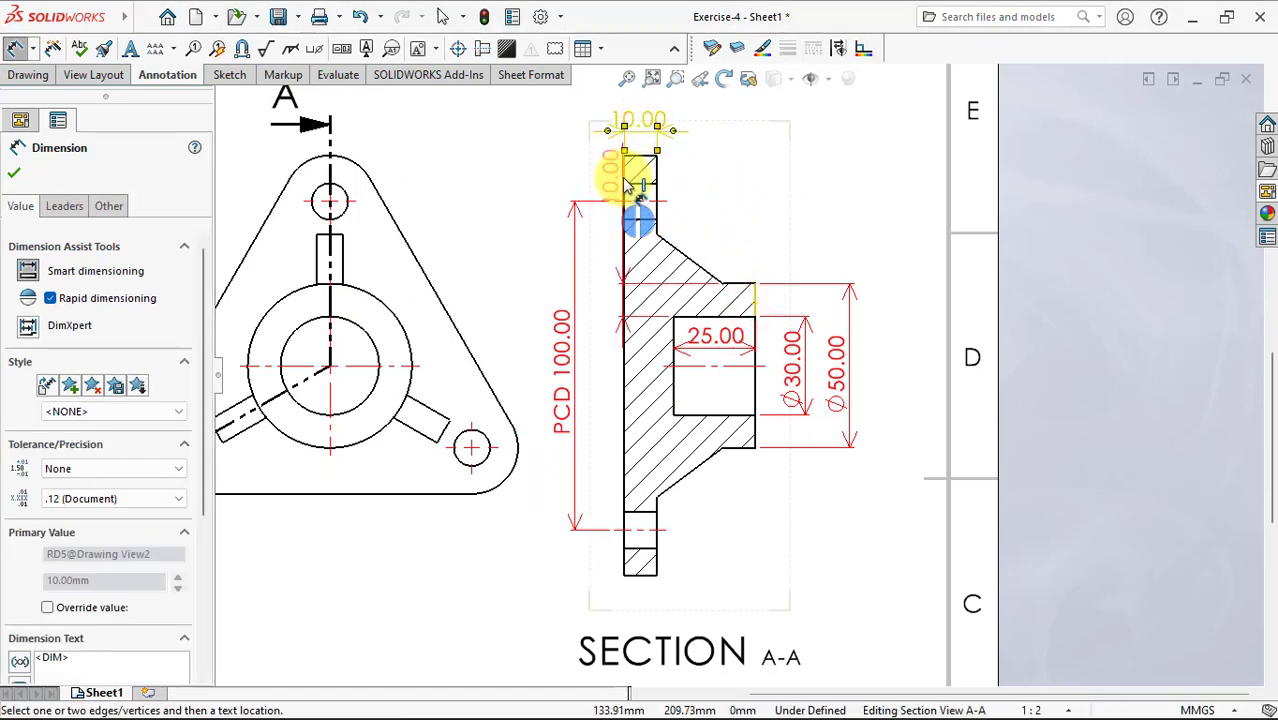
pyautogui.press('z')
pyautogui.click(686, 137)
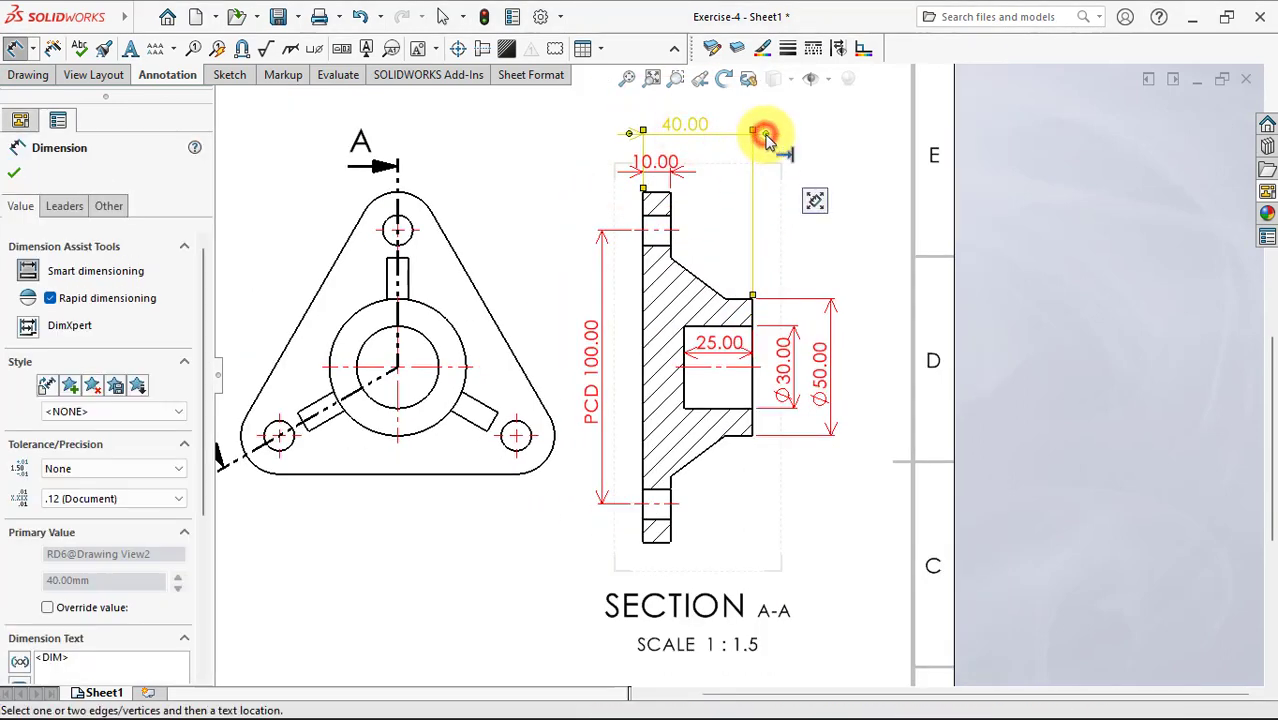
pyautogui.click(725, 298)
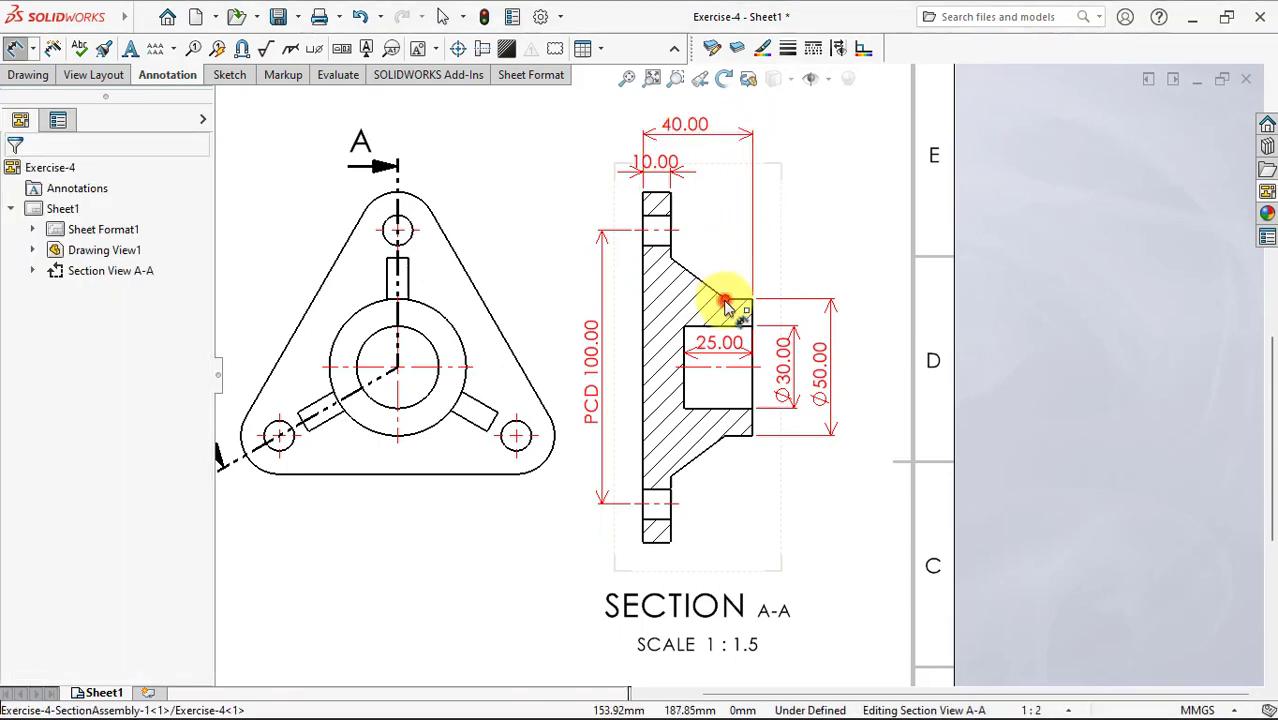
pyautogui.click(670, 218)
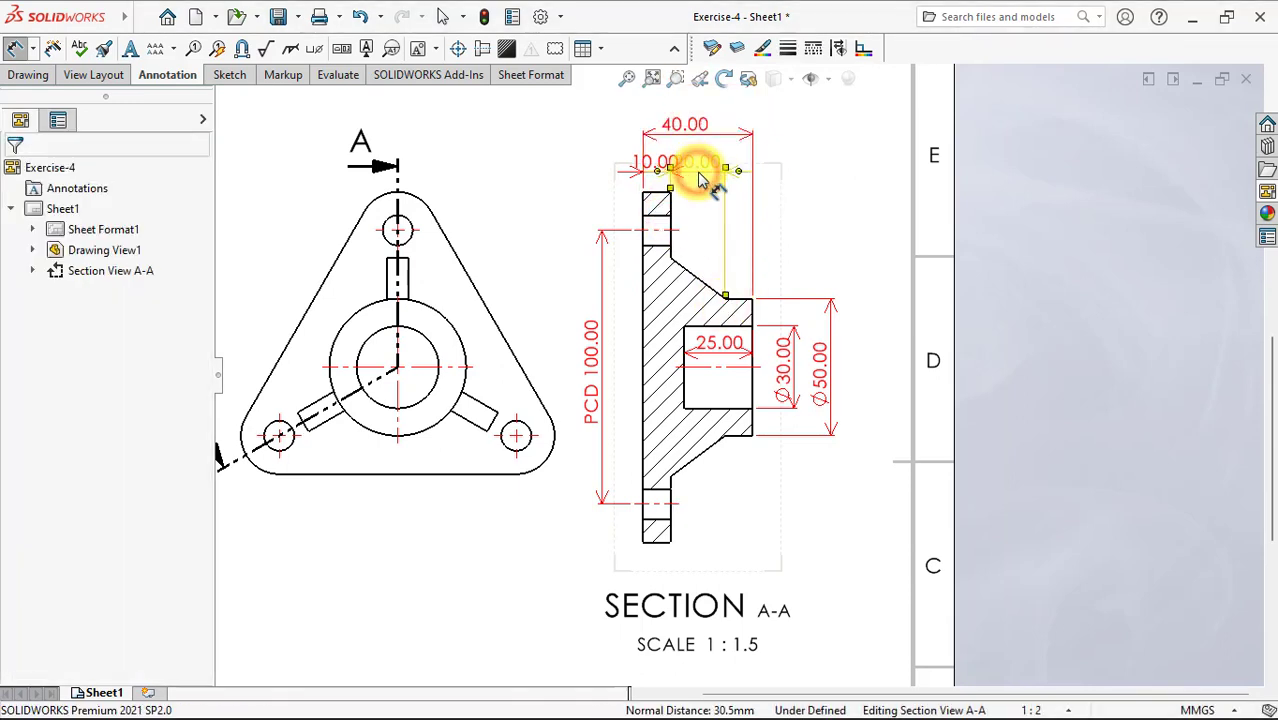
pyautogui.click(695, 166)
# Dimension the slot to the hub as 15.00 using the minimum arc condition.
pyautogui.click(995, 287)
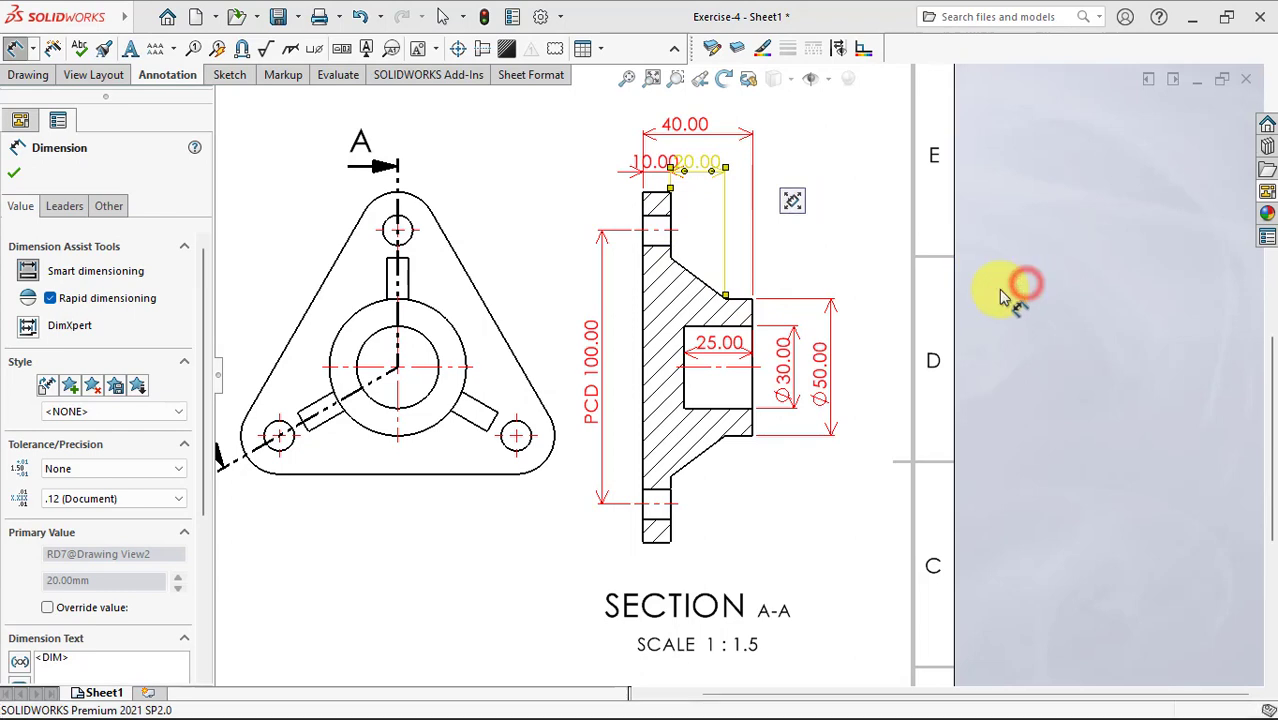
pyautogui.click(406, 260)
pyautogui.click(422, 302)
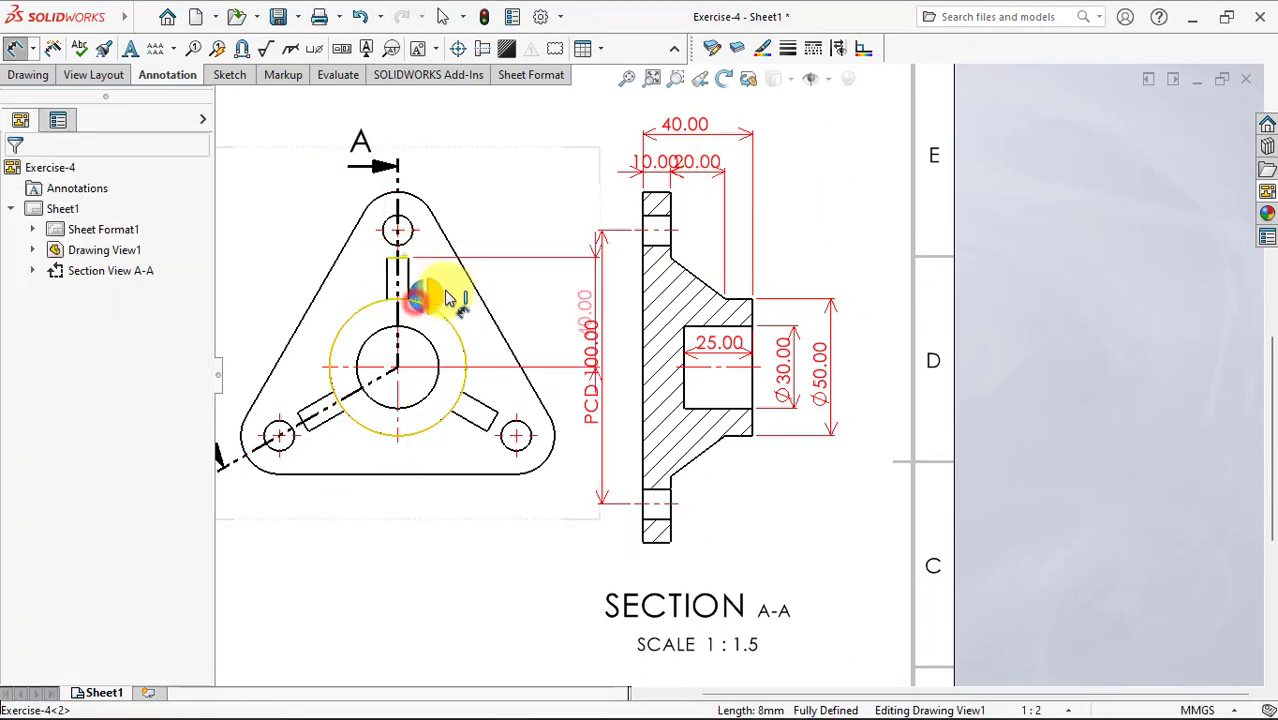
pyautogui.click(512, 298)
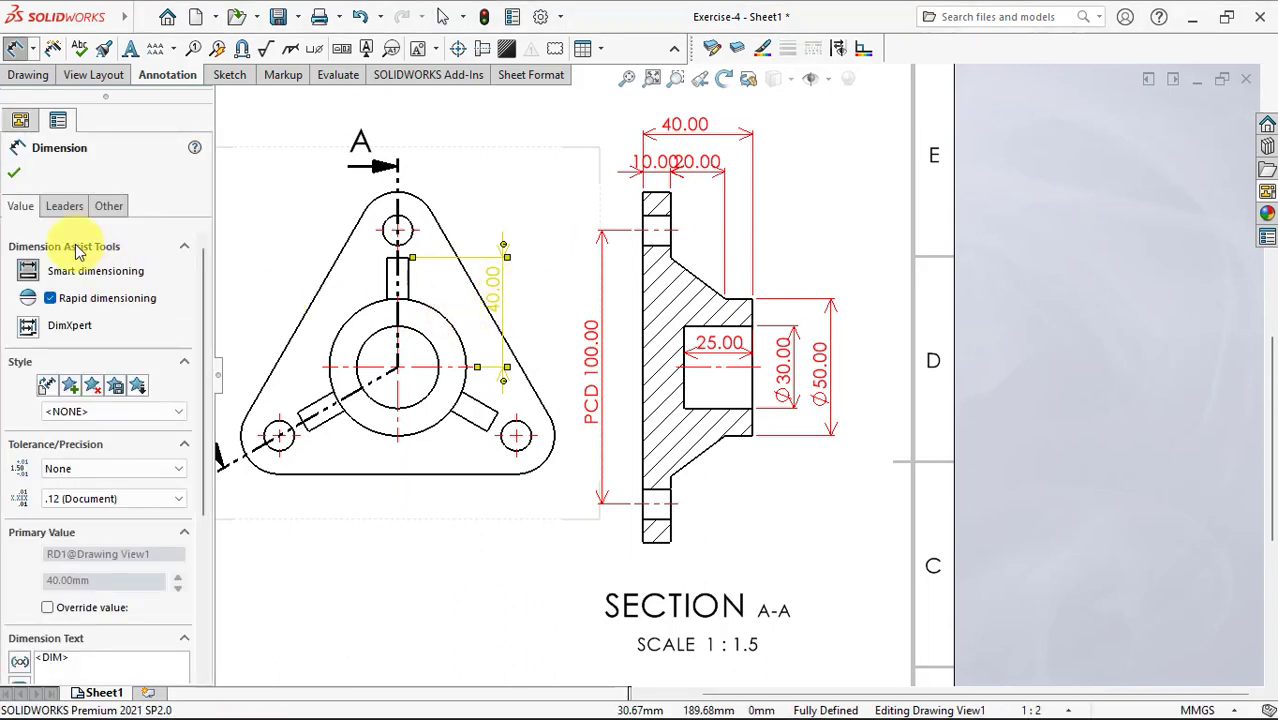
pyautogui.click(86, 206)
pyautogui.scroll(-3, 137, 432)
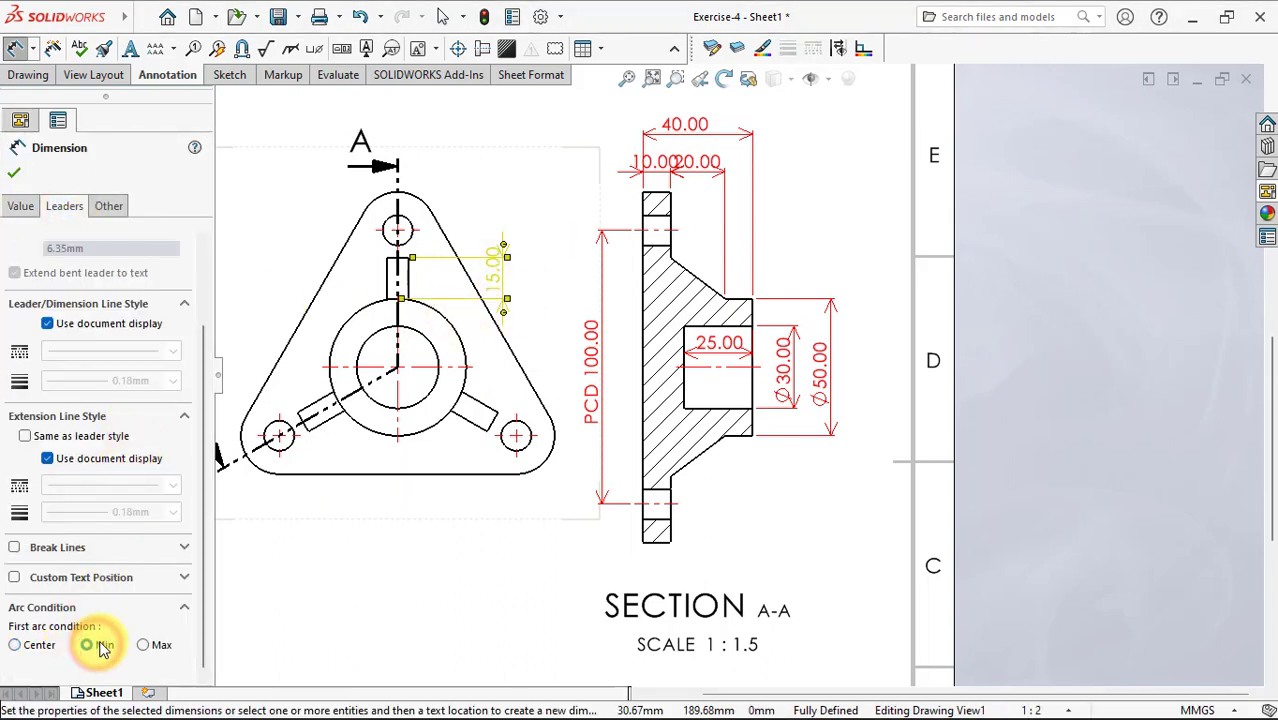
pyautogui.click(14, 172)
pyautogui.click(490, 270)
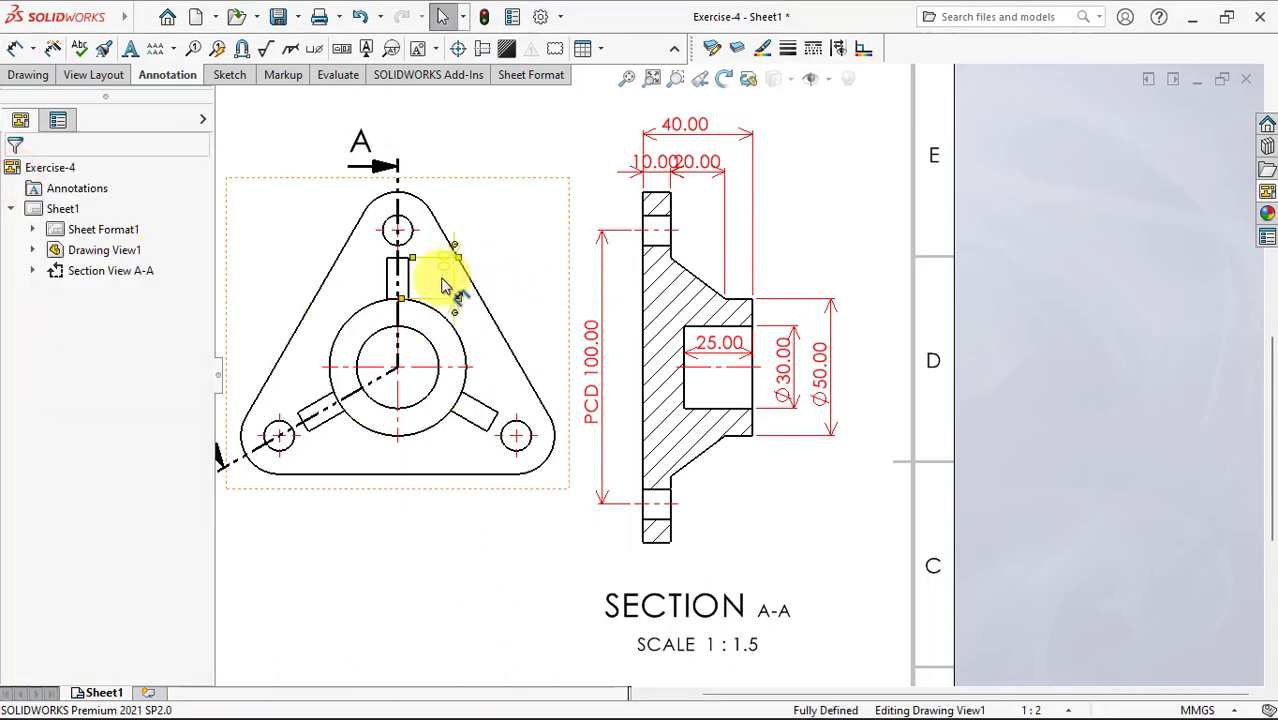
# Add the 8.00 slot width dimension left of the slot.
pyautogui.click(447, 287)
pyautogui.scroll(-2, 288, 229)
pyautogui.click(15, 48)
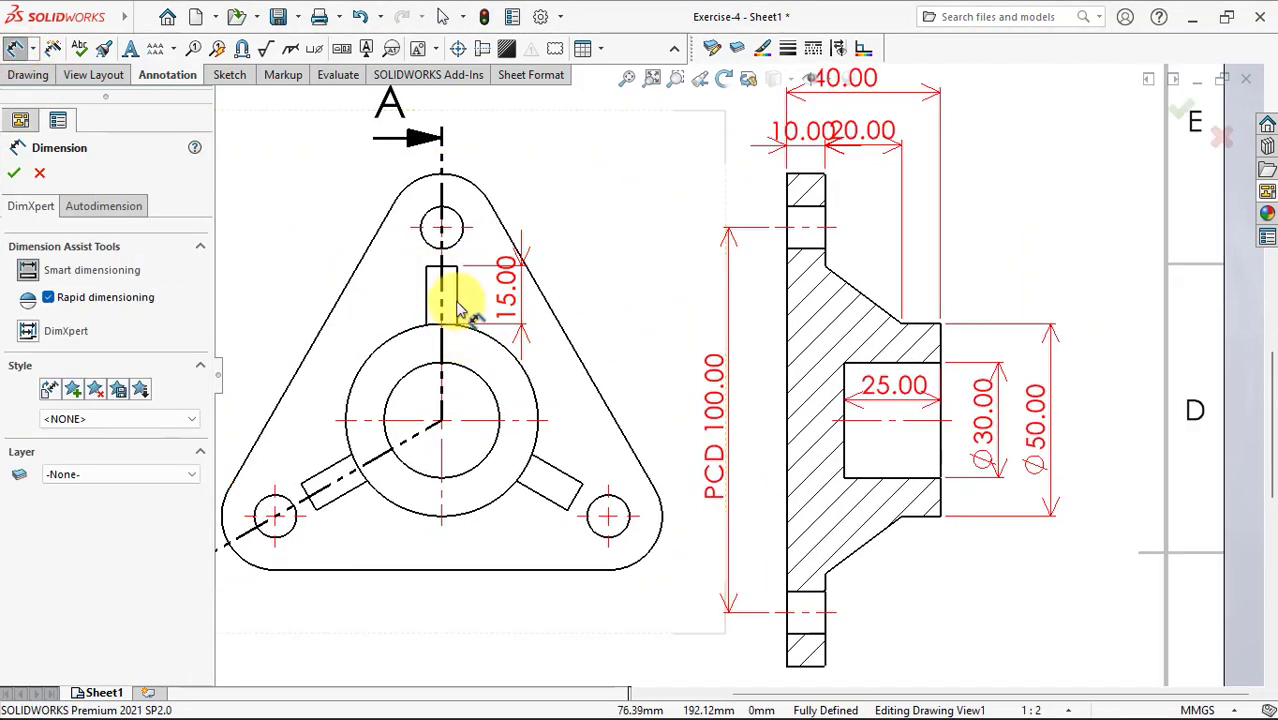
pyautogui.click(458, 308)
pyautogui.click(427, 298)
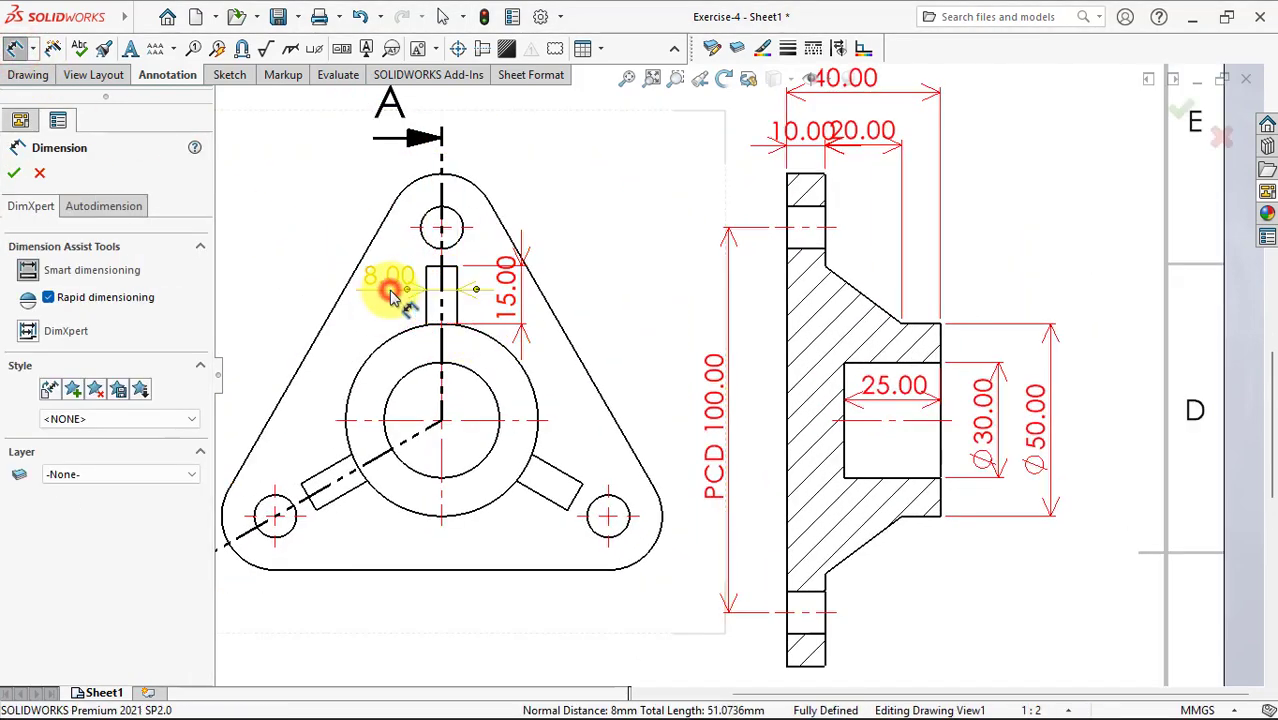
pyautogui.click(392, 293)
pyautogui.press('Escape')
# Dimension the top rounded corner as R14.00.
pyautogui.scroll(2, 565, 400)
pyautogui.scroll(1, 557, 390)
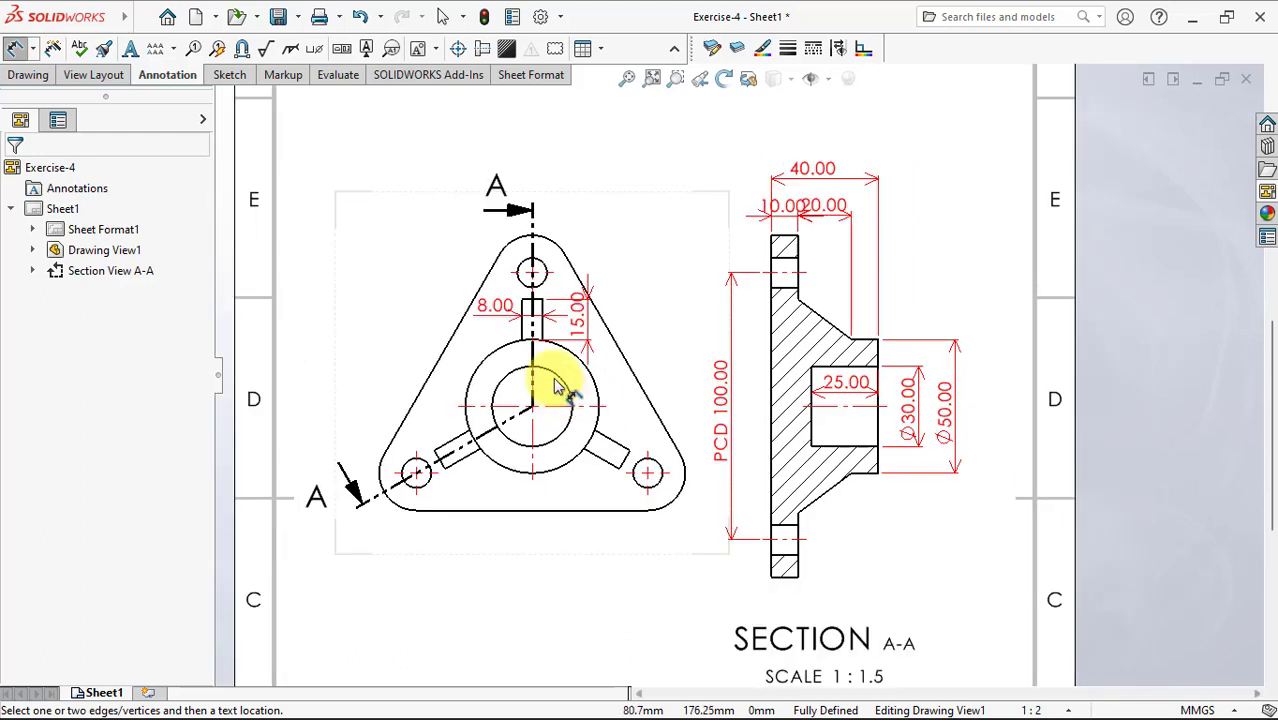
pyautogui.click(545, 243)
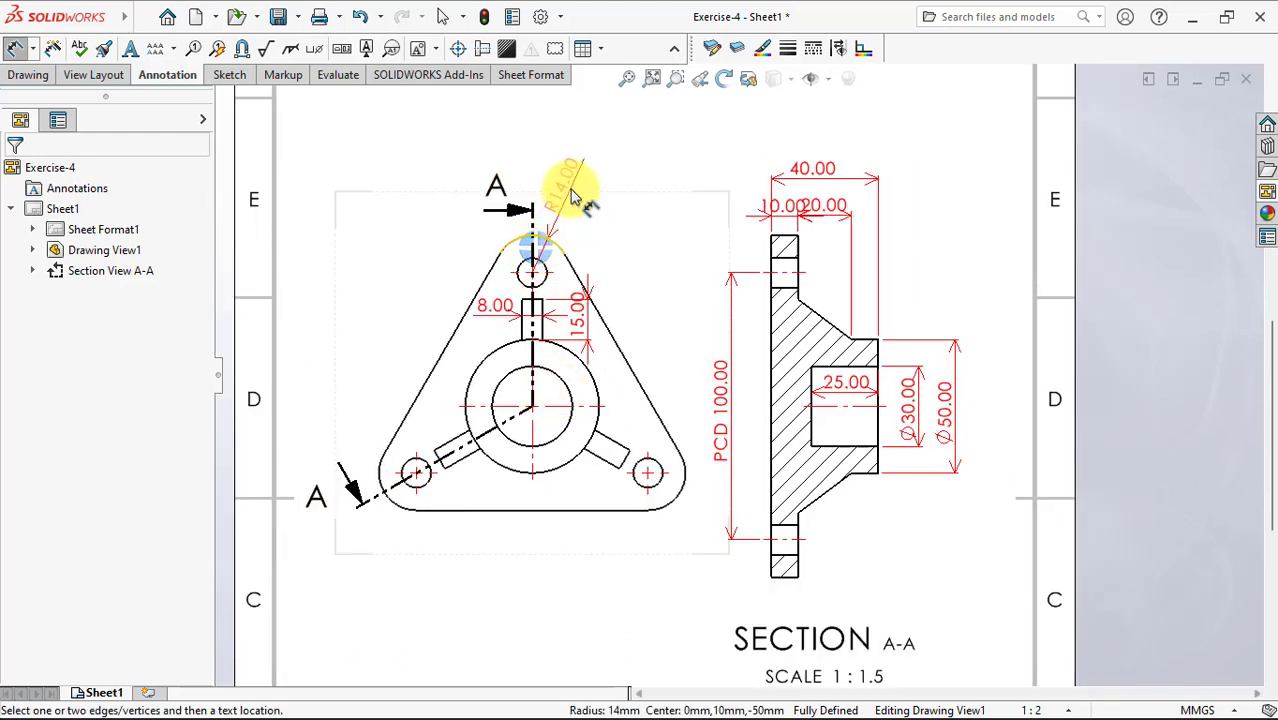
pyautogui.click(575, 197)
# Add a horizontal 3x Ø11.00 hole dimension above the triangular view.
pyautogui.click(543, 262)
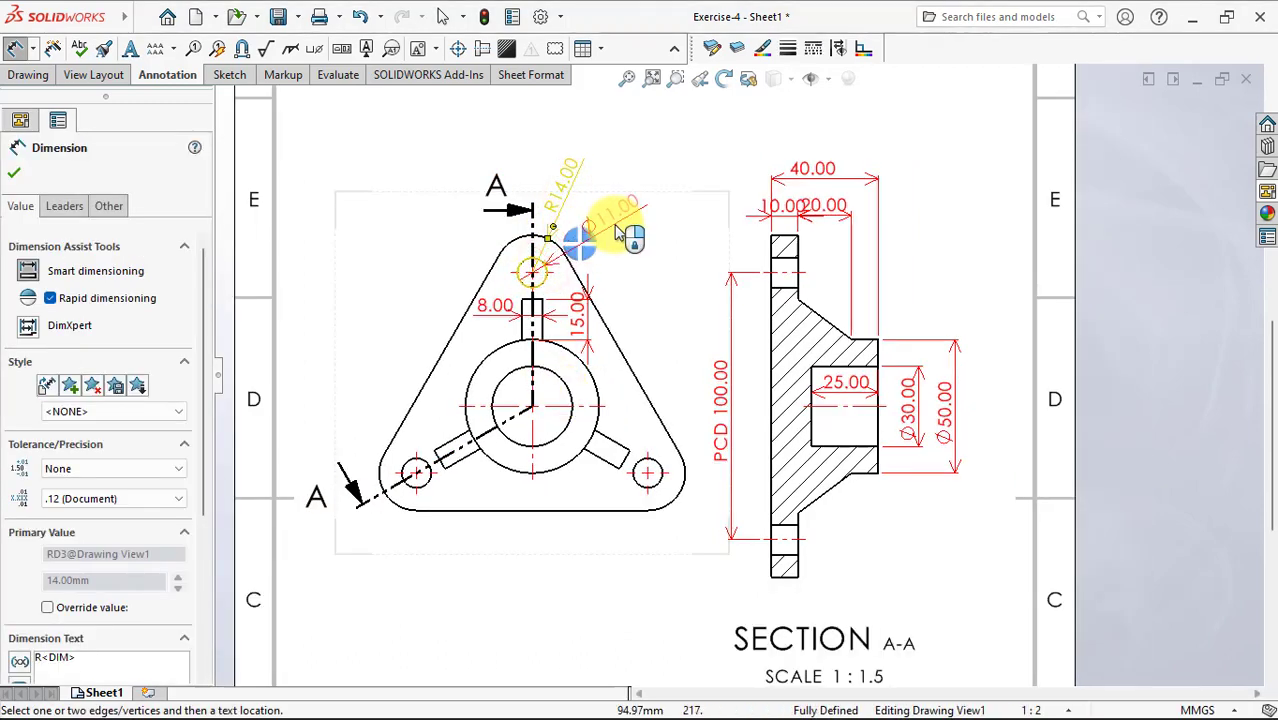
pyautogui.click(618, 232)
pyautogui.moveTo(204, 487); pyautogui.dragTo(210, 620)
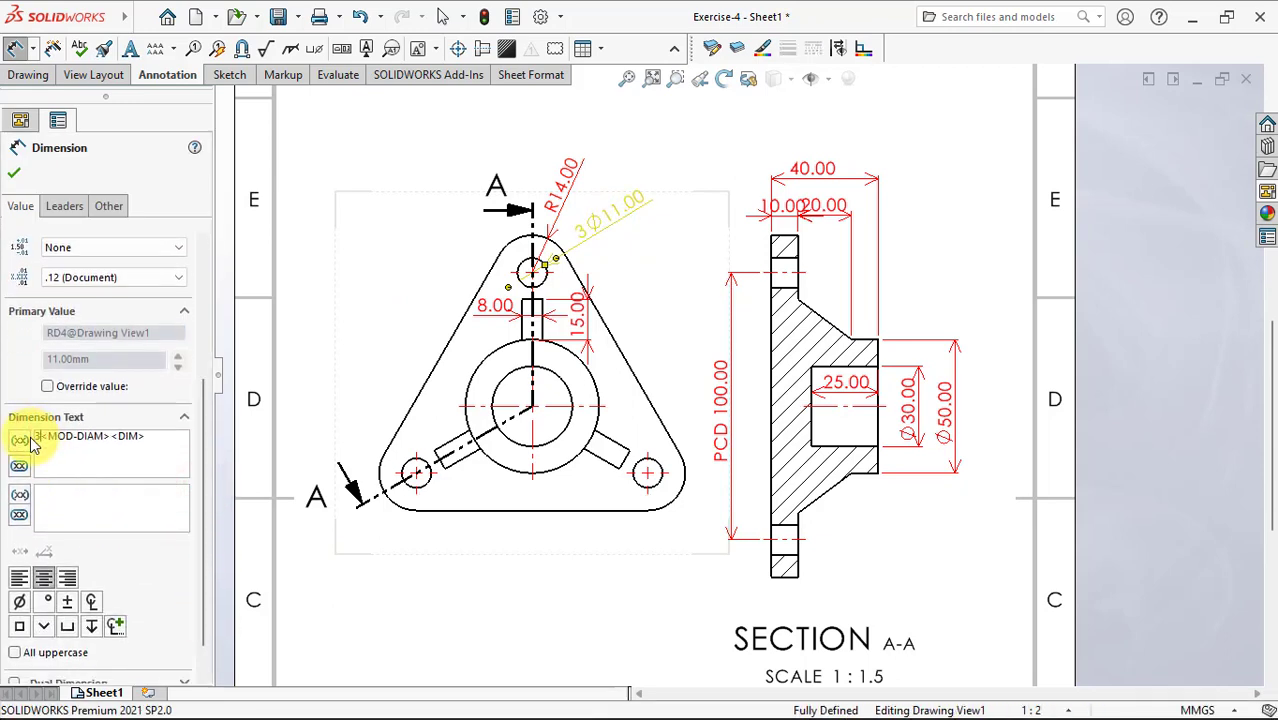
pyautogui.moveTo(200, 515); pyautogui.dragTo(200, 555)
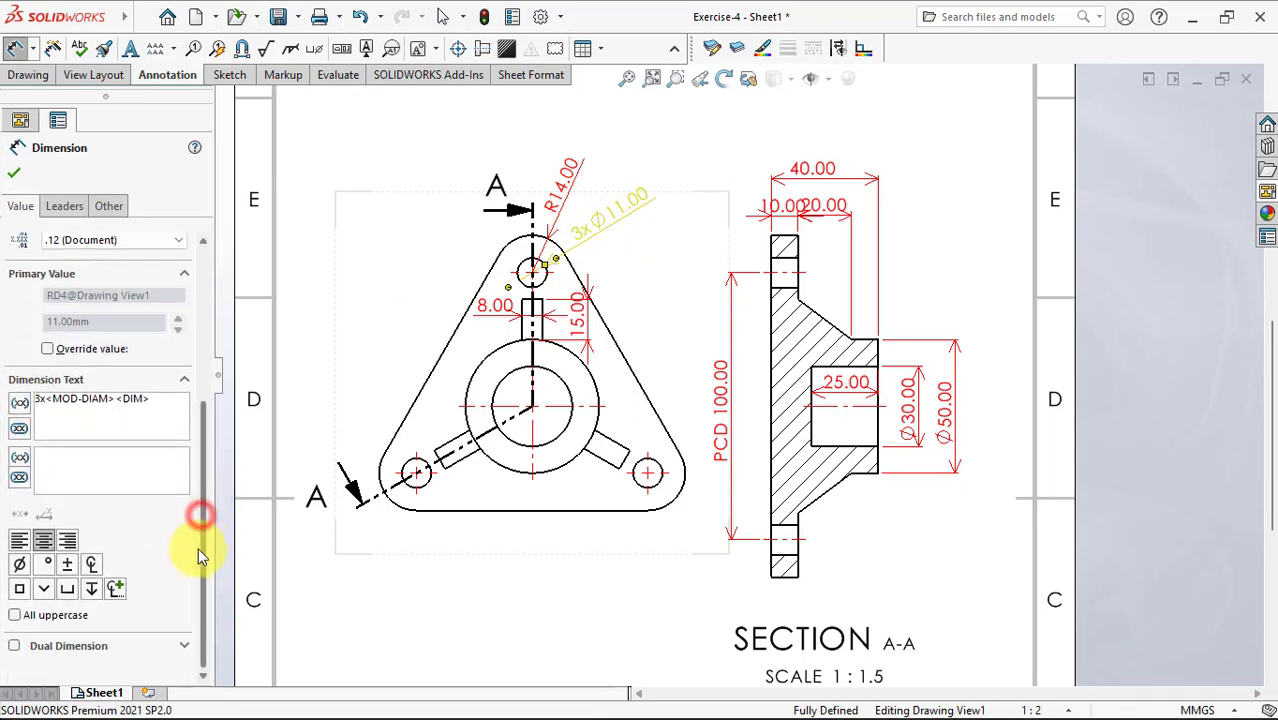
pyautogui.click(65, 206)
pyautogui.click(14, 630)
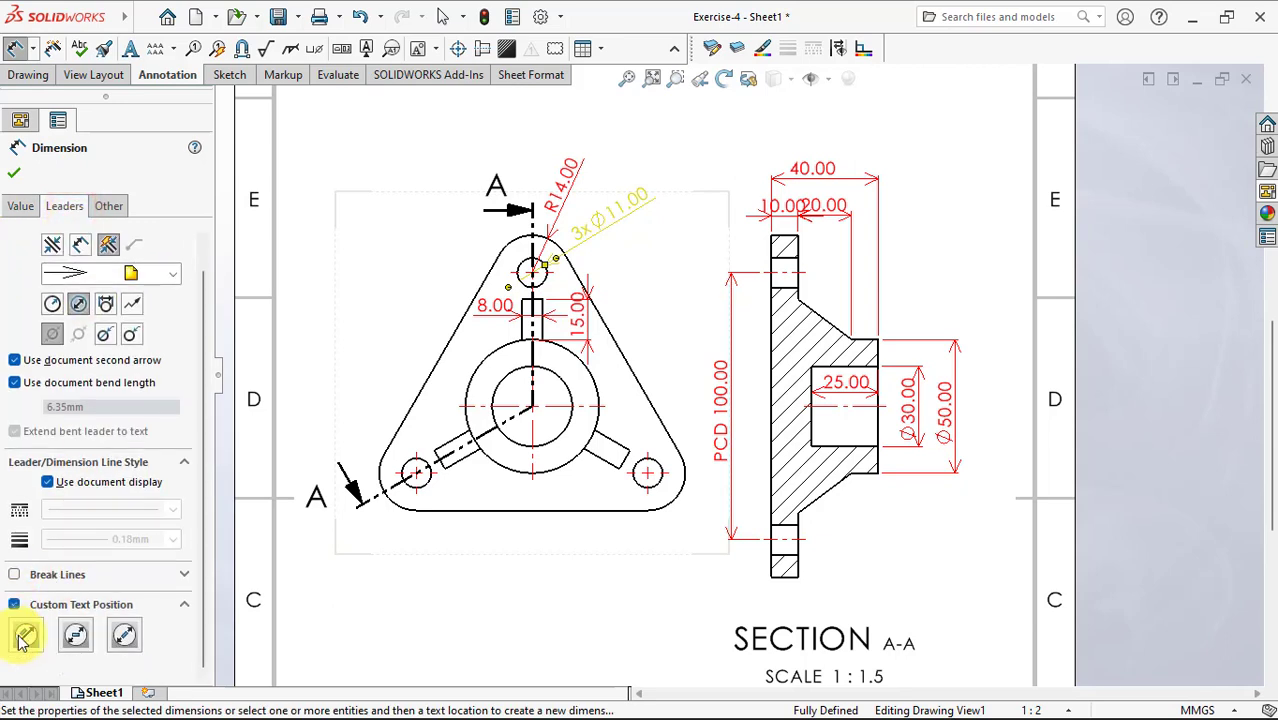
pyautogui.click(26, 634)
pyautogui.click(14, 172)
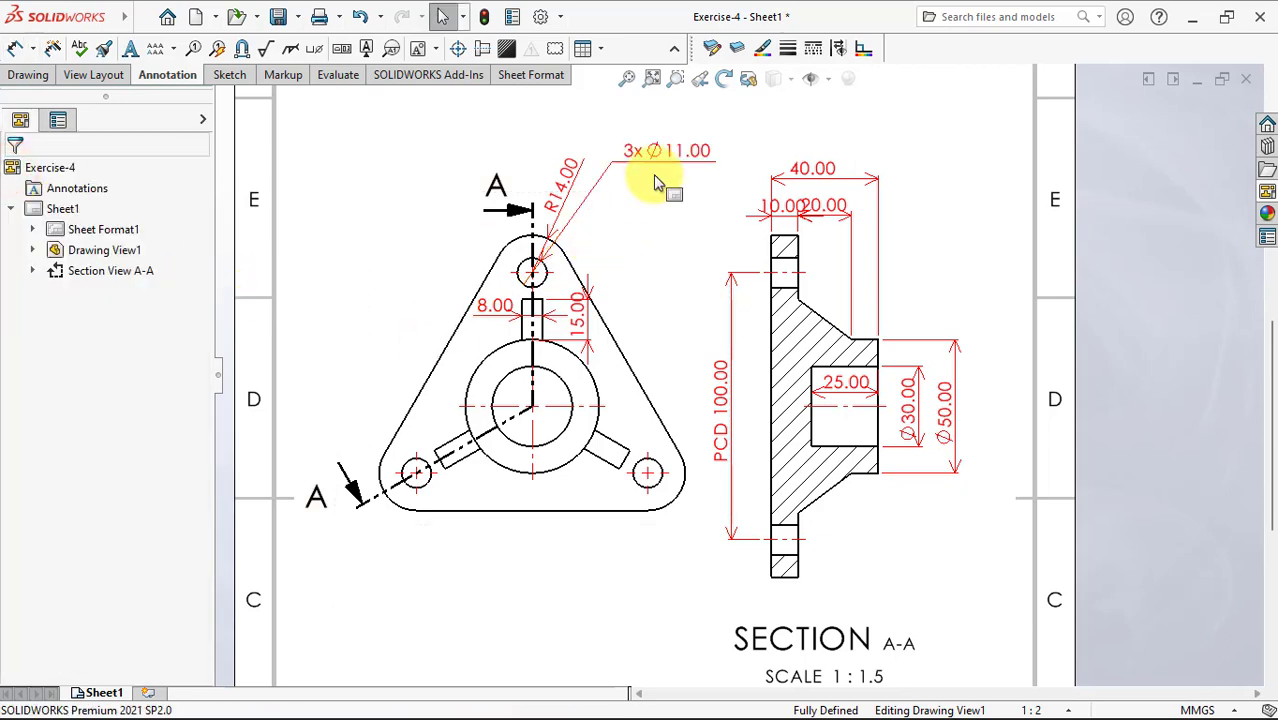
pyautogui.moveTo(660, 152); pyautogui.dragTo(640, 205)
pyautogui.click(367, 252)
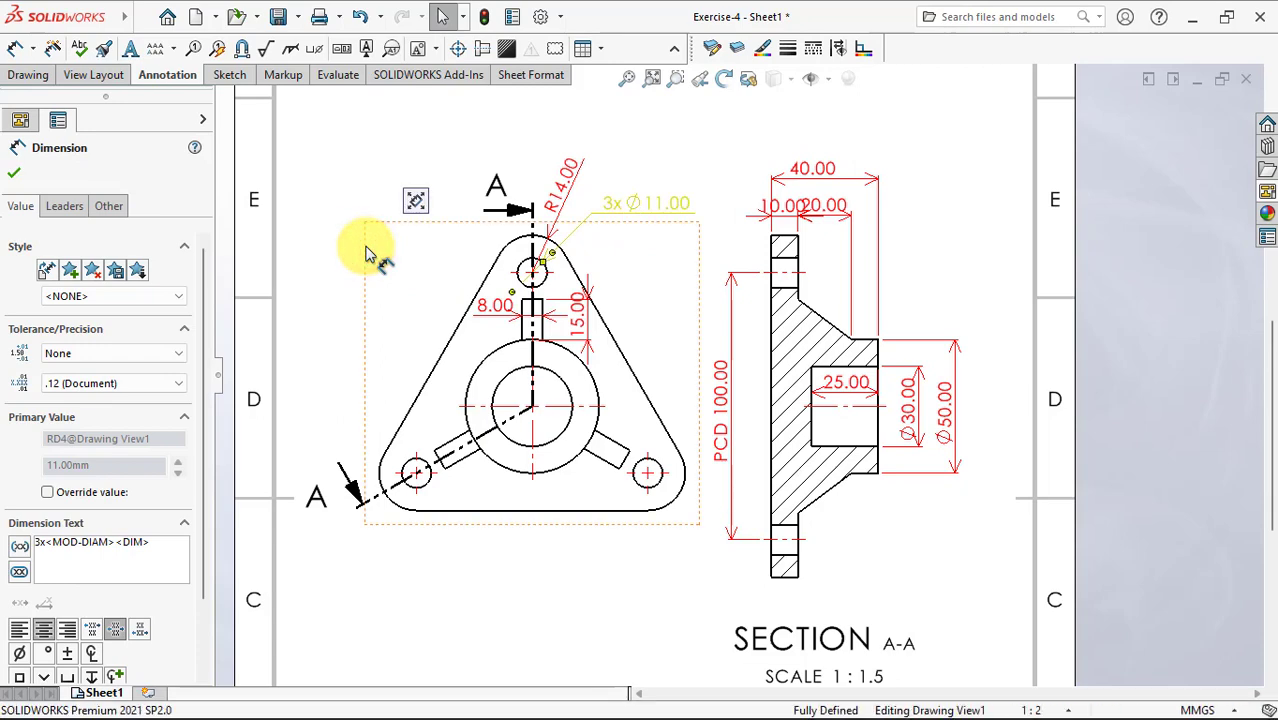
pyautogui.click(14, 172)
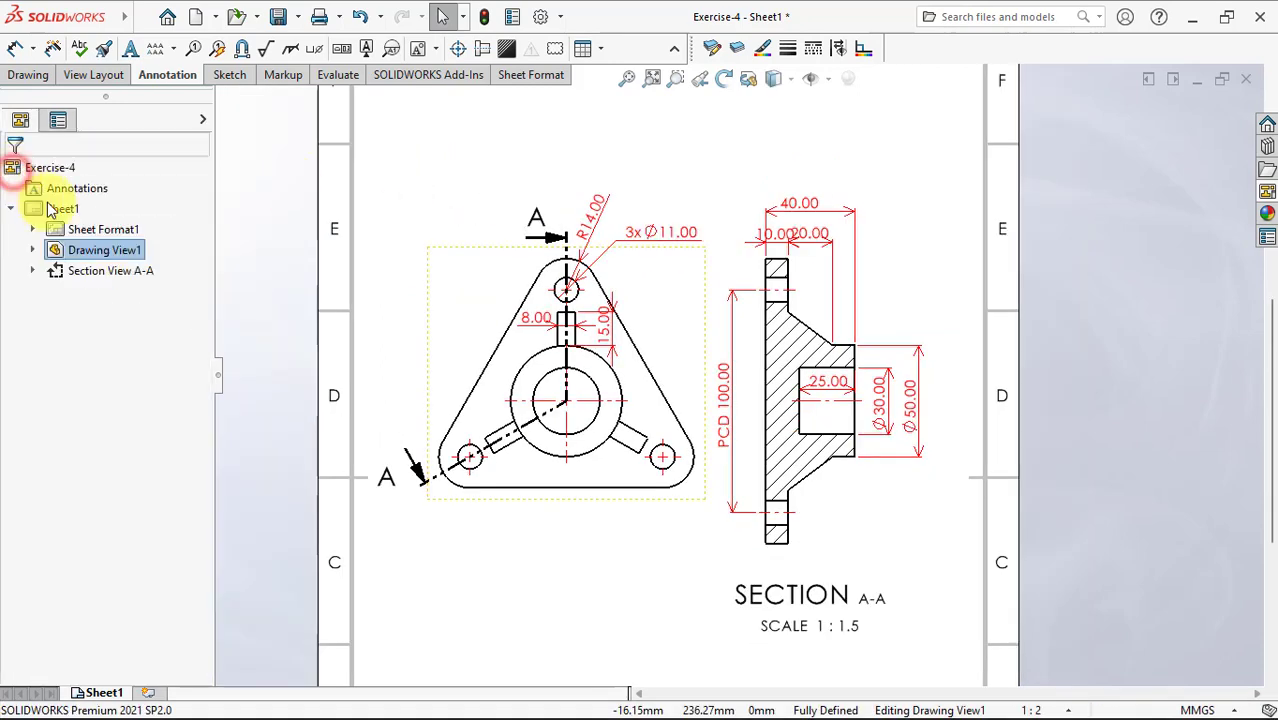
# Set the dimension font to Arial italic and scale arrows with dimension height.
pyautogui.click(540, 18)
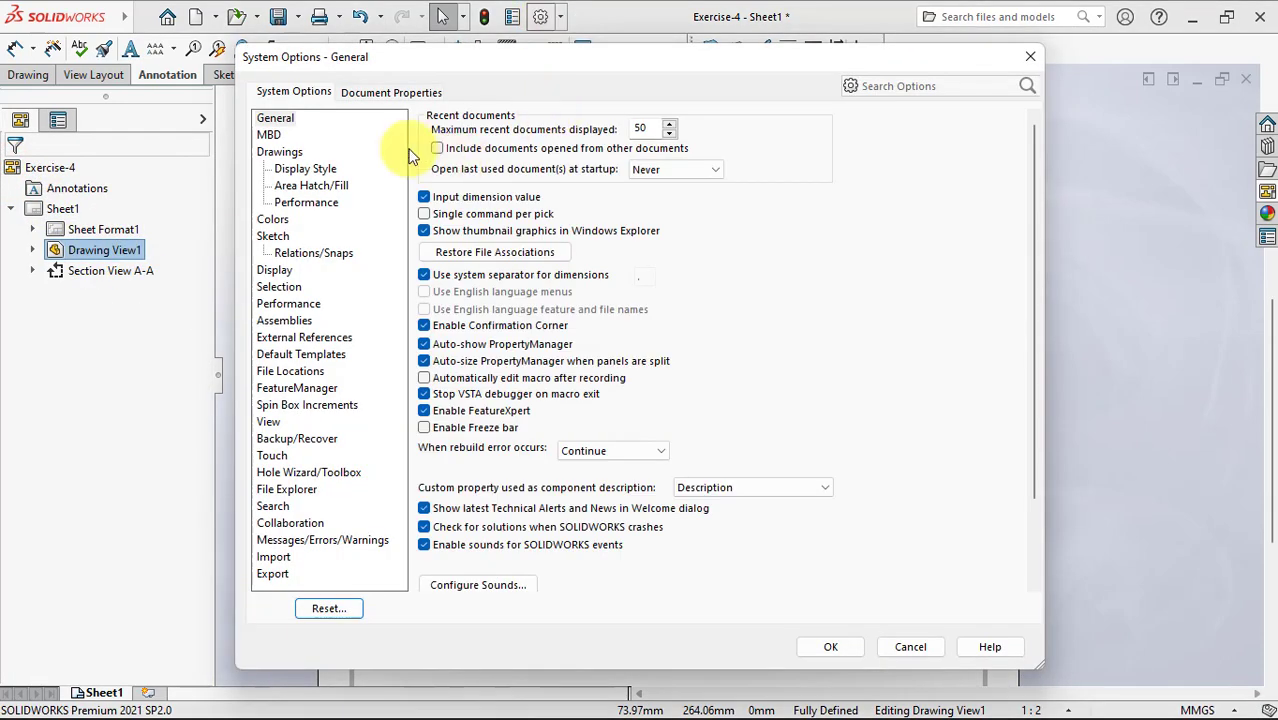
pyautogui.click(392, 92)
pyautogui.click(294, 170)
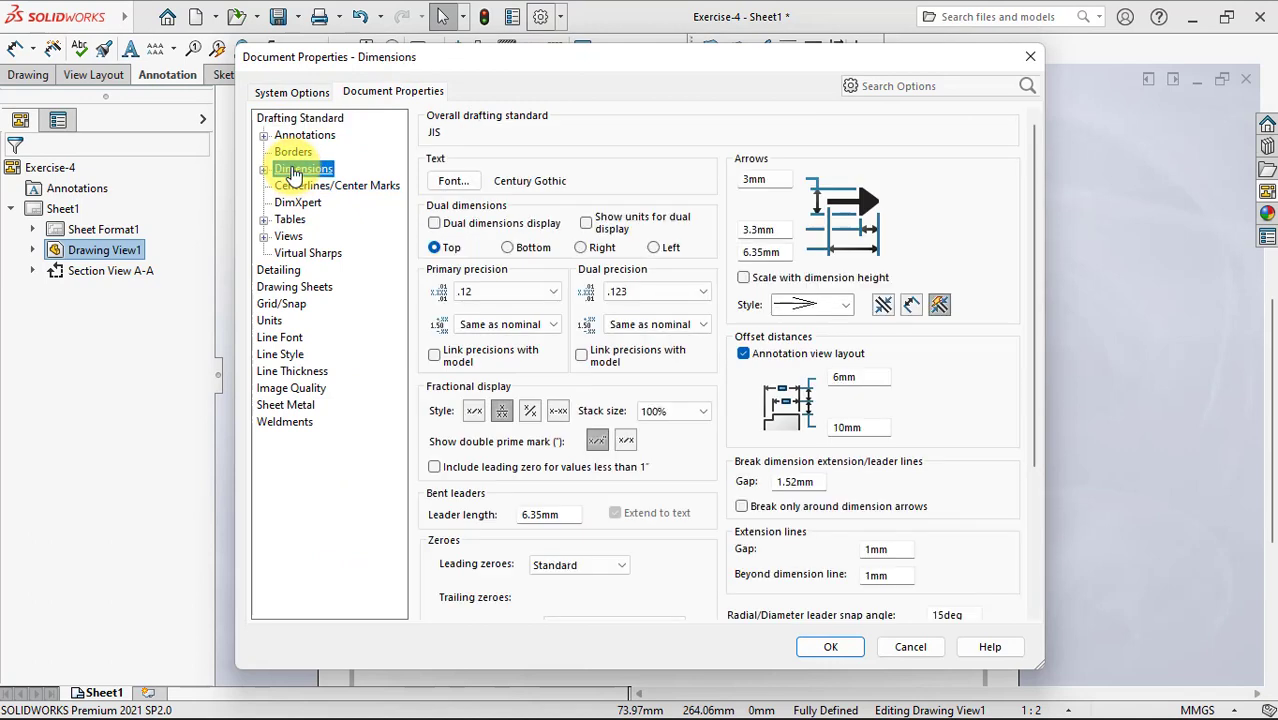
pyautogui.click(455, 182)
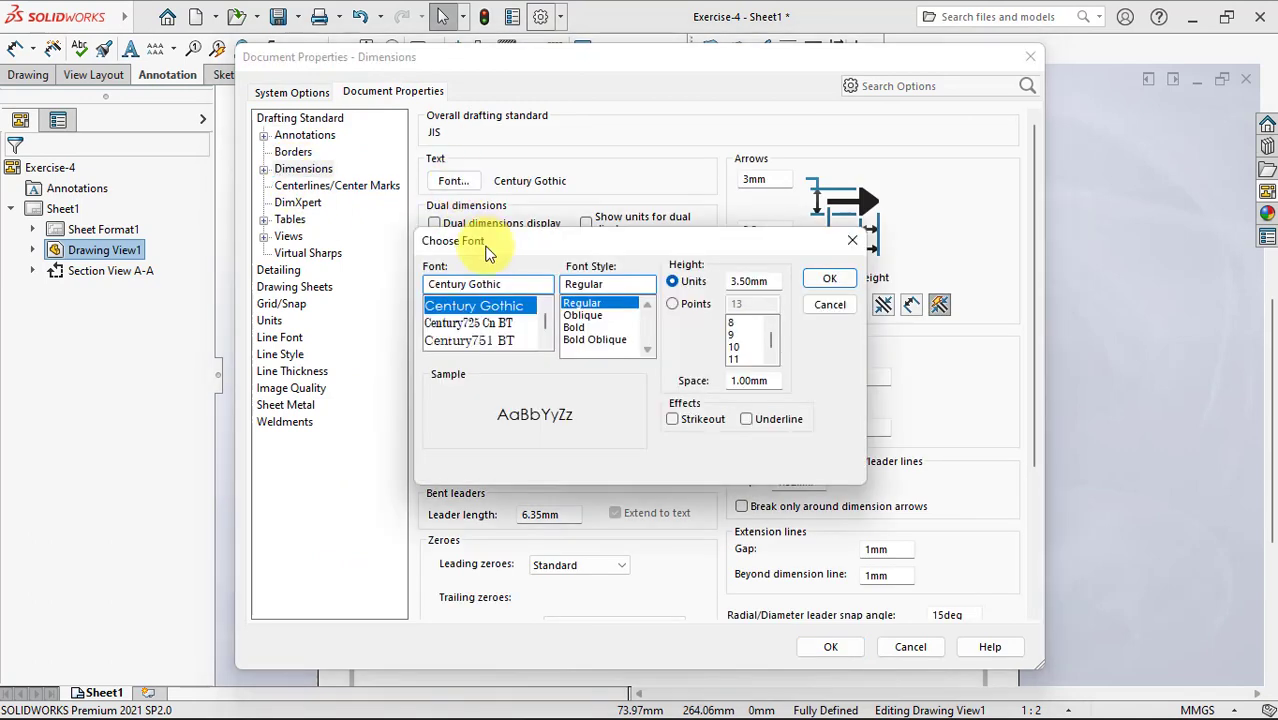
pyautogui.write('ar')
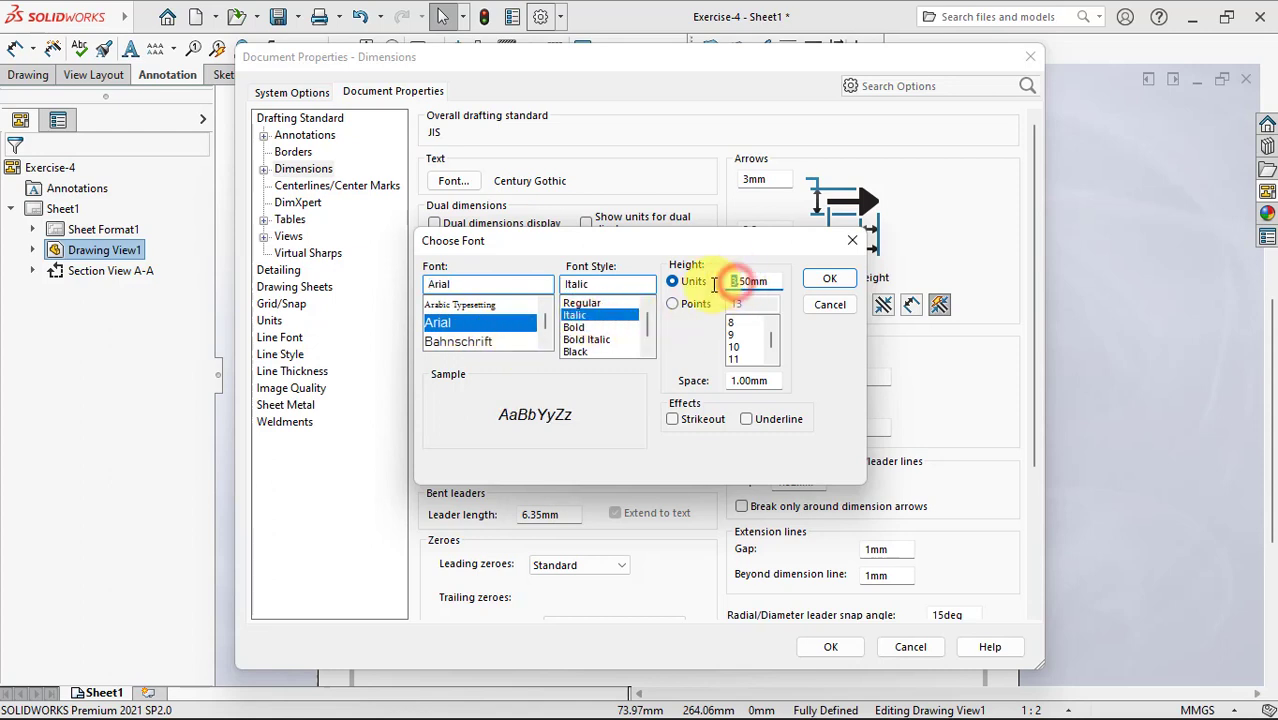
pyautogui.click(829, 281)
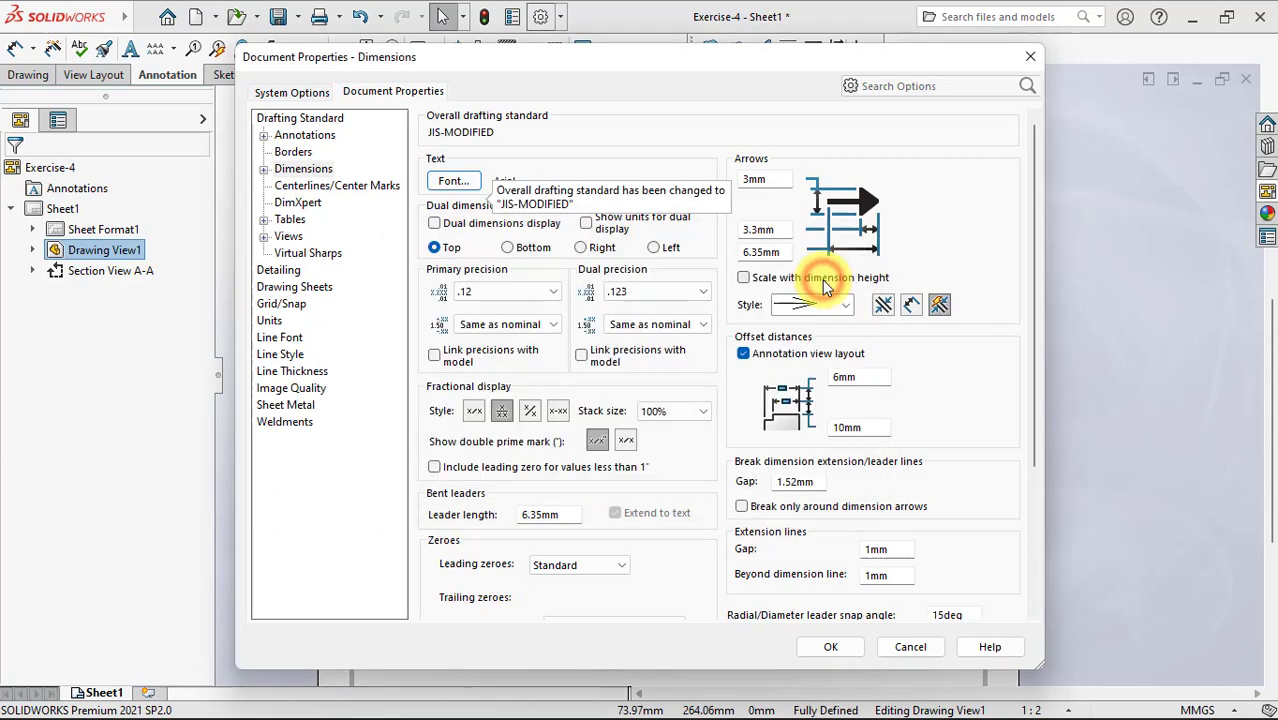
pyautogui.click(743, 278)
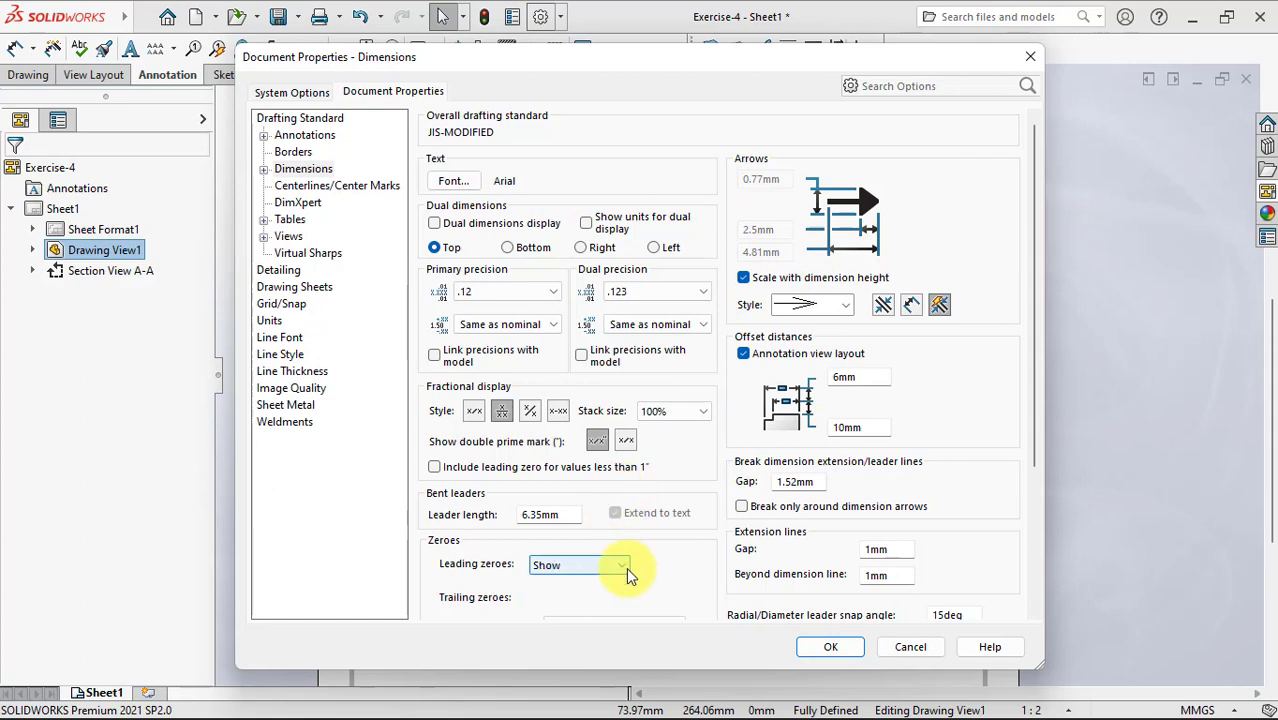
# Set tolerance trailing zeroes to Remove and apply the dimension settings.
pyautogui.scroll(1, 626, 567)
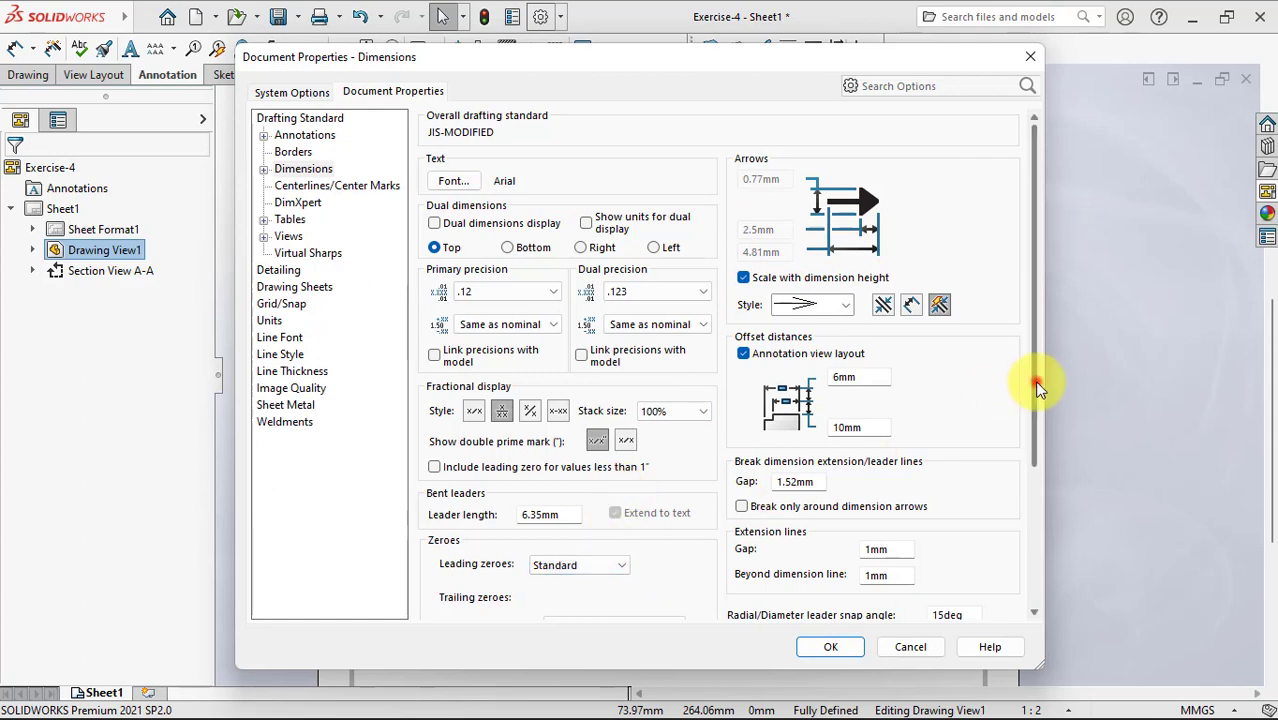
pyautogui.moveTo(1034, 385); pyautogui.dragTo(1034, 462)
pyautogui.click(677, 530)
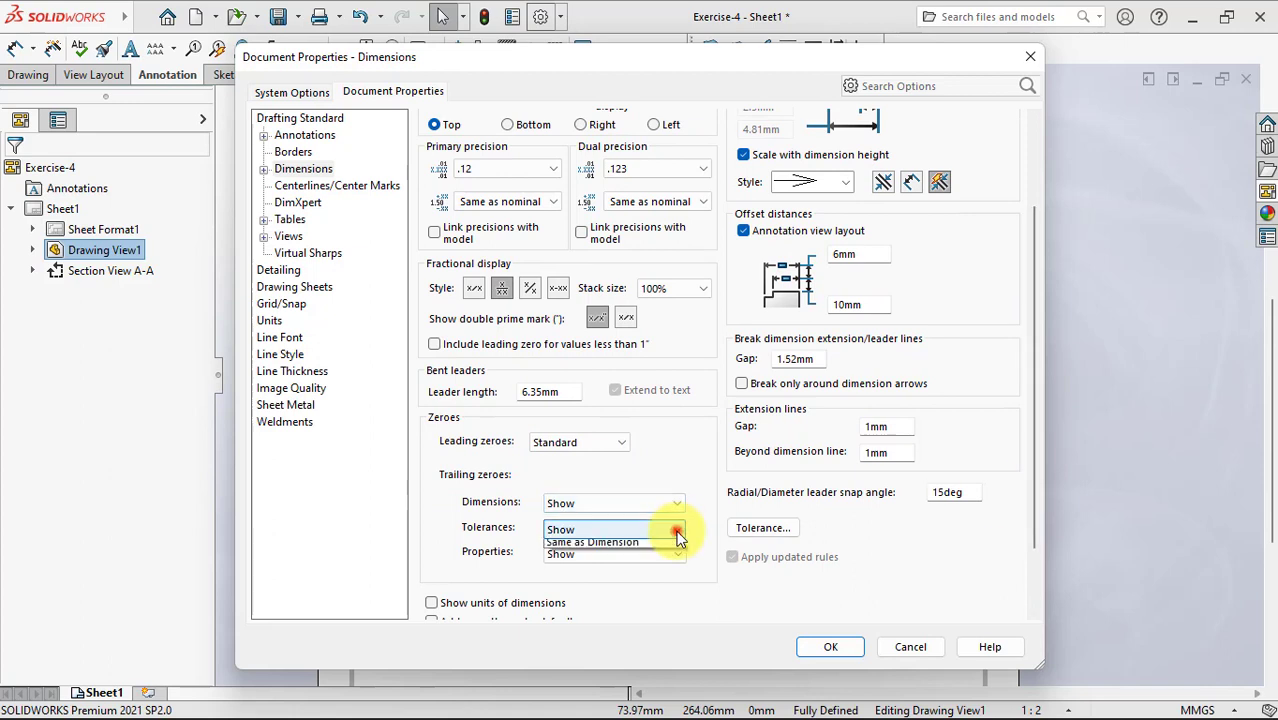
pyautogui.click(660, 559)
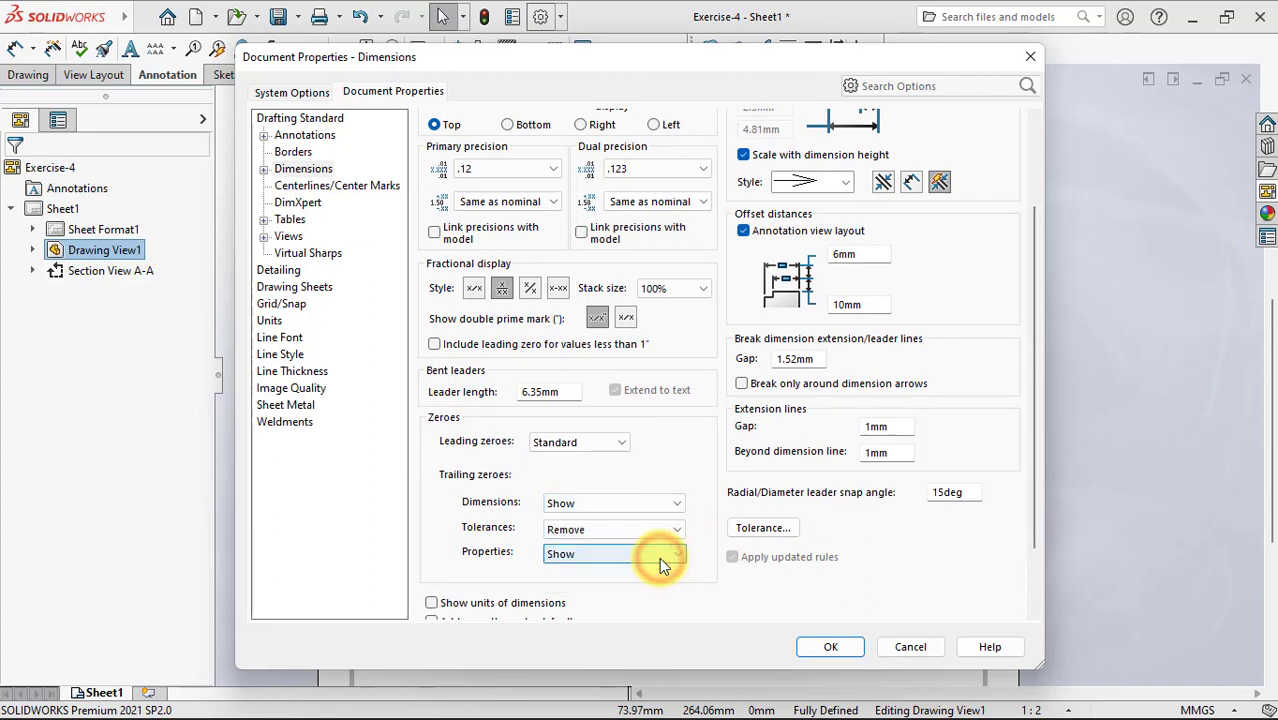
pyautogui.scroll(-1, 696, 604)
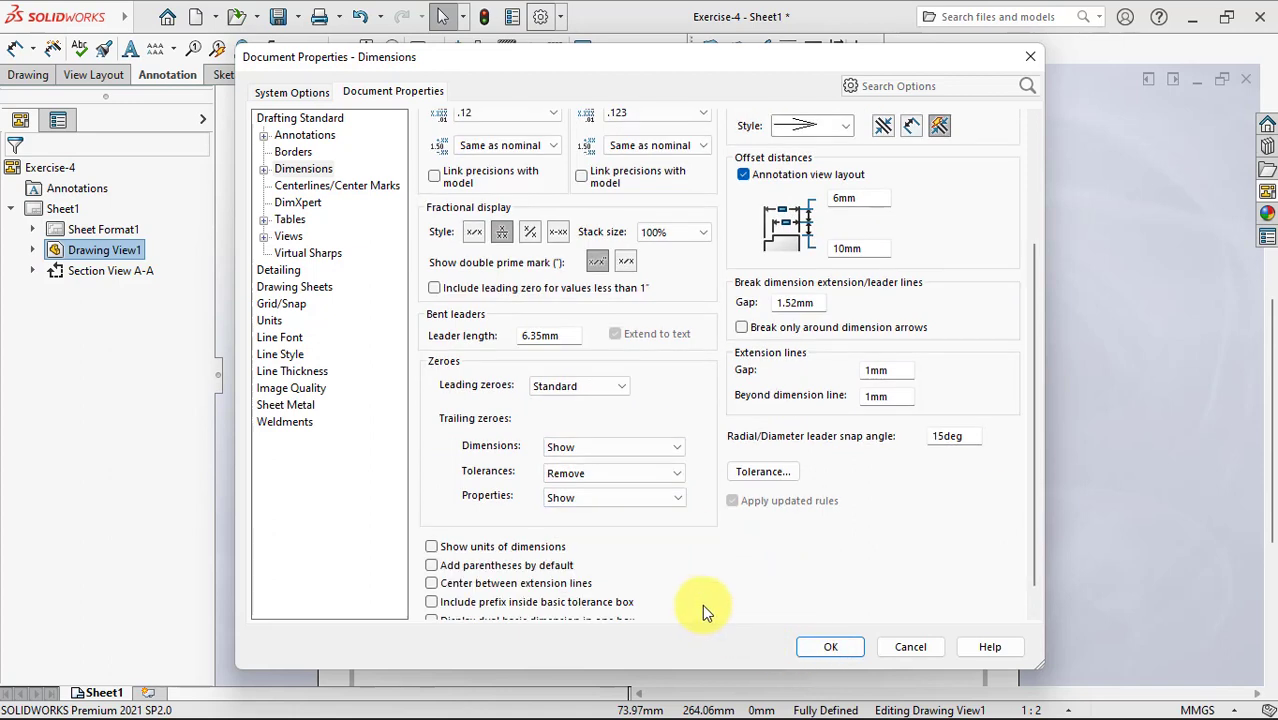
pyautogui.click(830, 650)
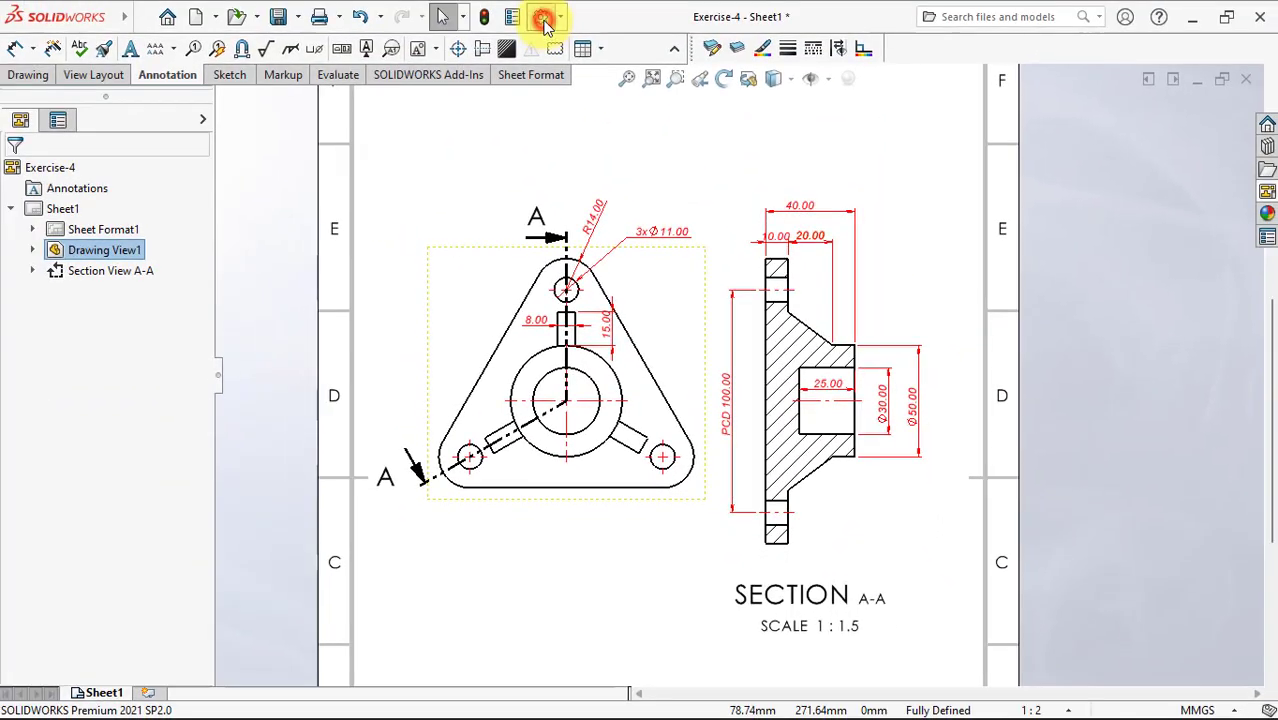
# Set dimension trailing zeroes to Remove so values read 40, 25, R14.
pyautogui.click(538, 18)
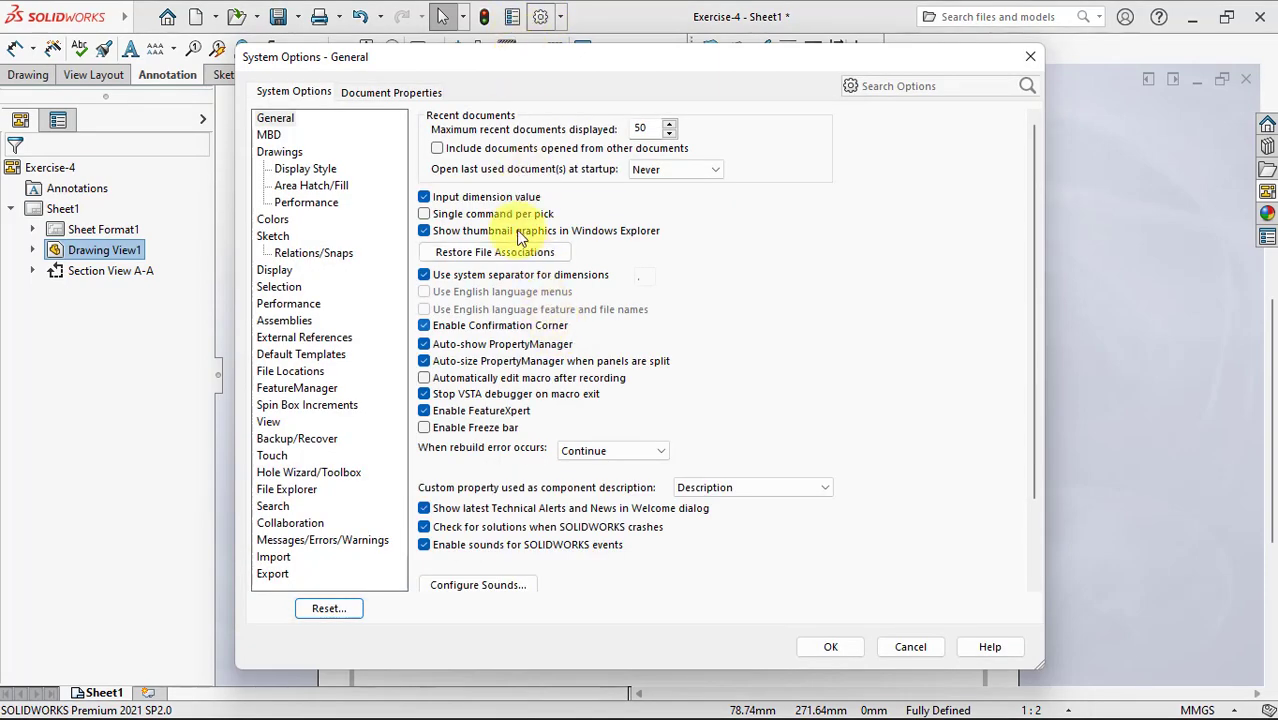
pyautogui.click(375, 92)
pyautogui.click(303, 170)
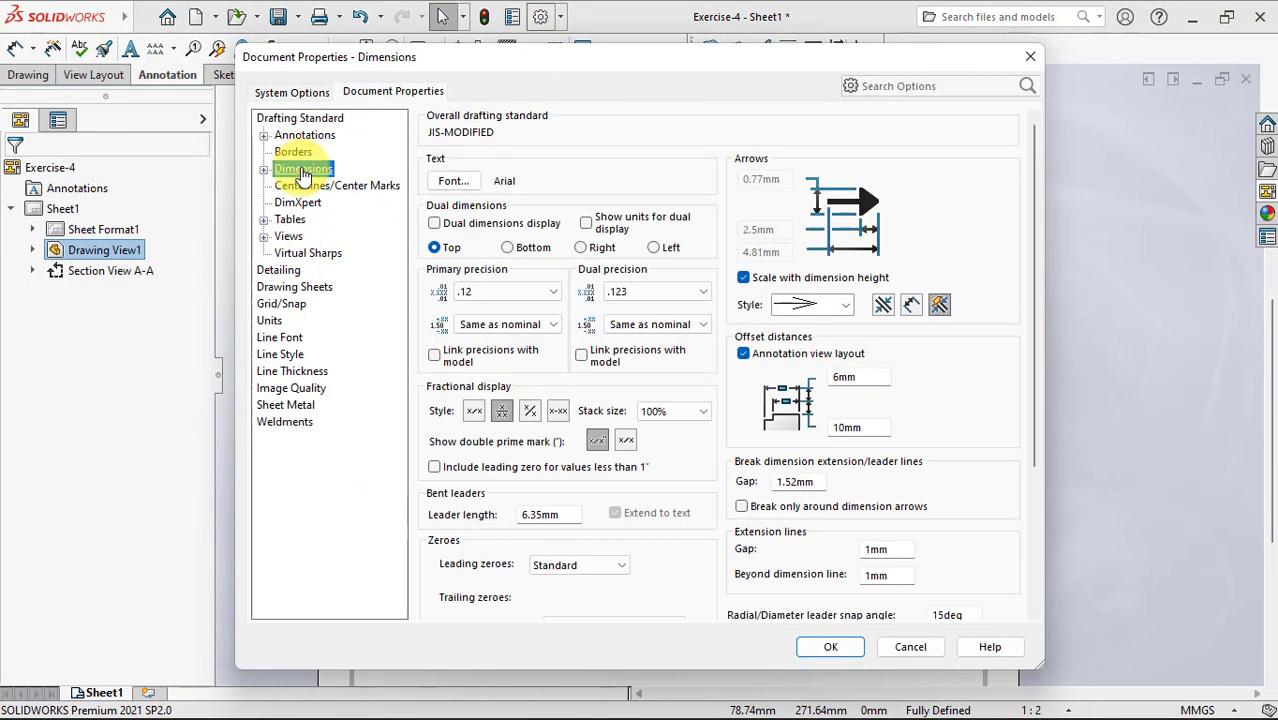
pyautogui.scroll(-3, 586, 541)
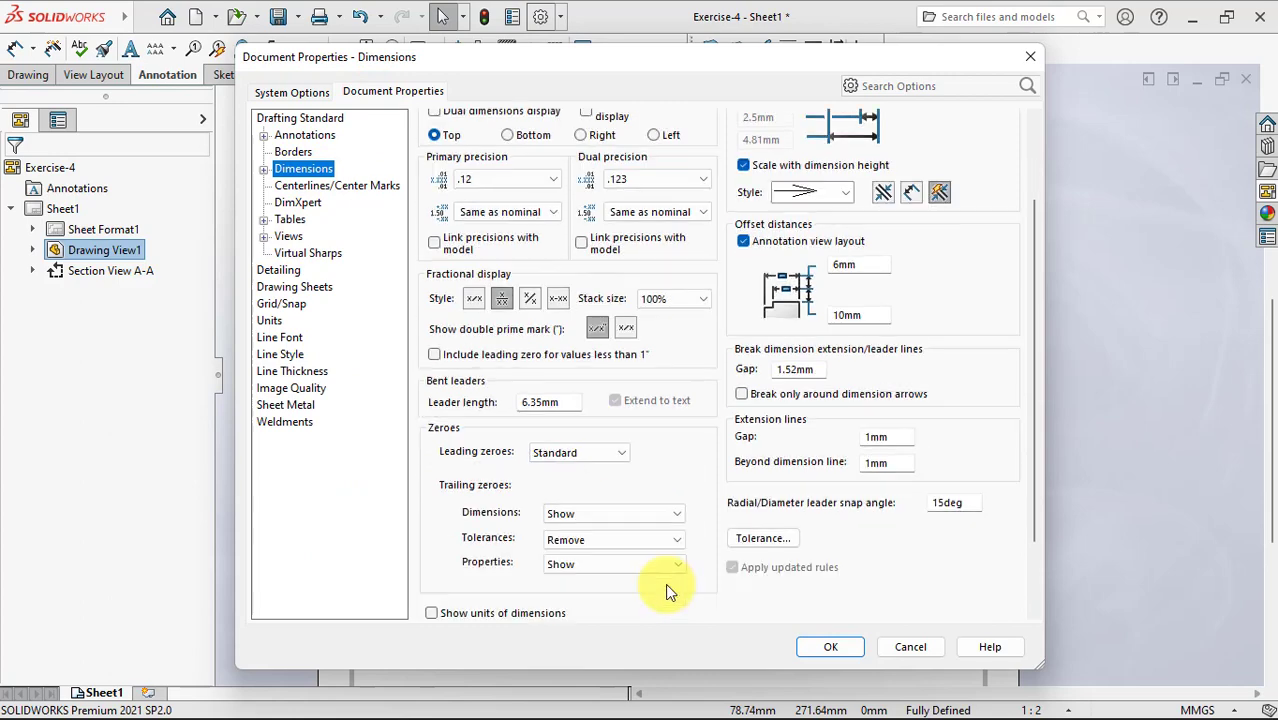
pyautogui.click(660, 540)
pyautogui.click(653, 556)
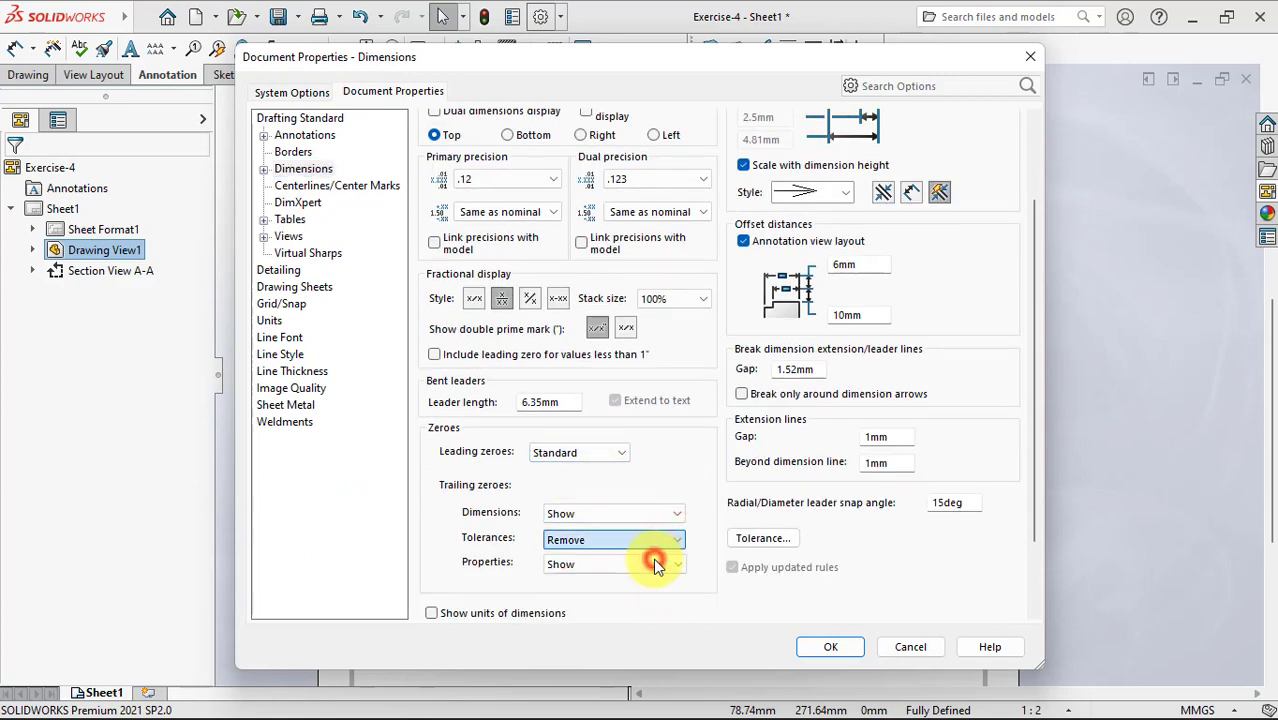
pyautogui.click(677, 515)
pyautogui.click(652, 540)
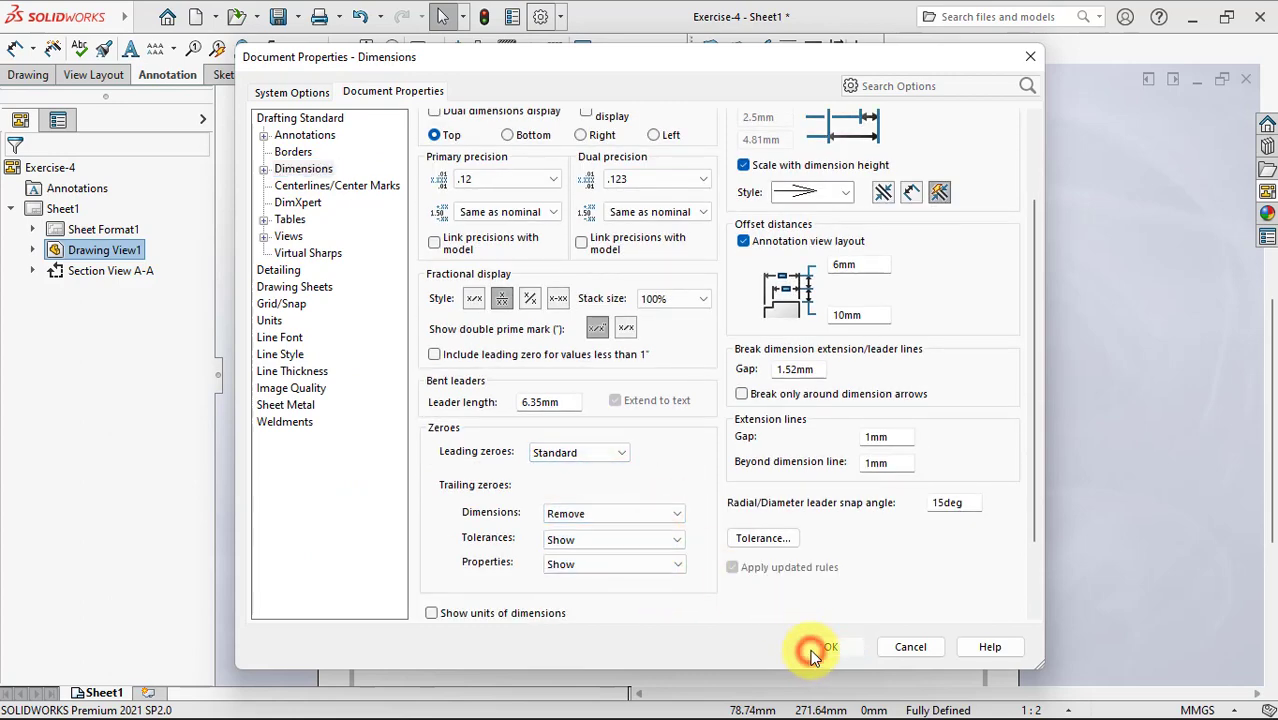
pyautogui.click(812, 650)
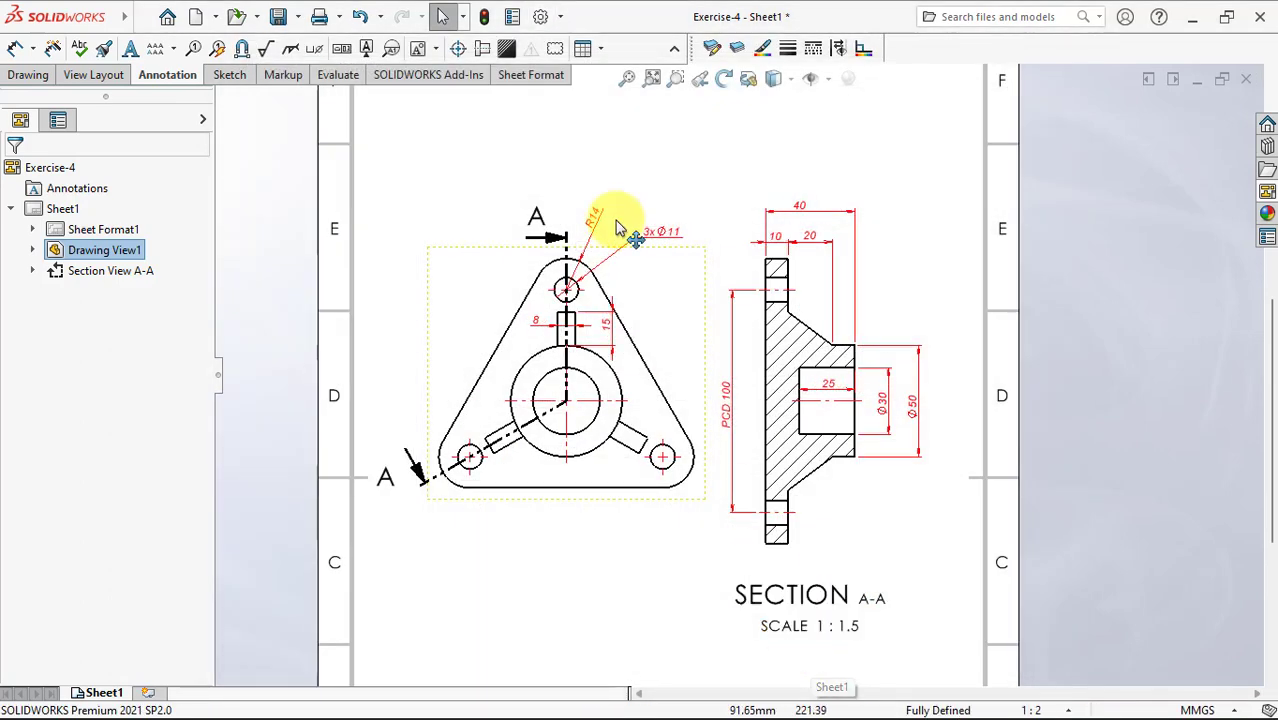
# Insert an isometric model view of Exercise-4 below the top view.
pyautogui.click(456, 157)
pyautogui.press('f')
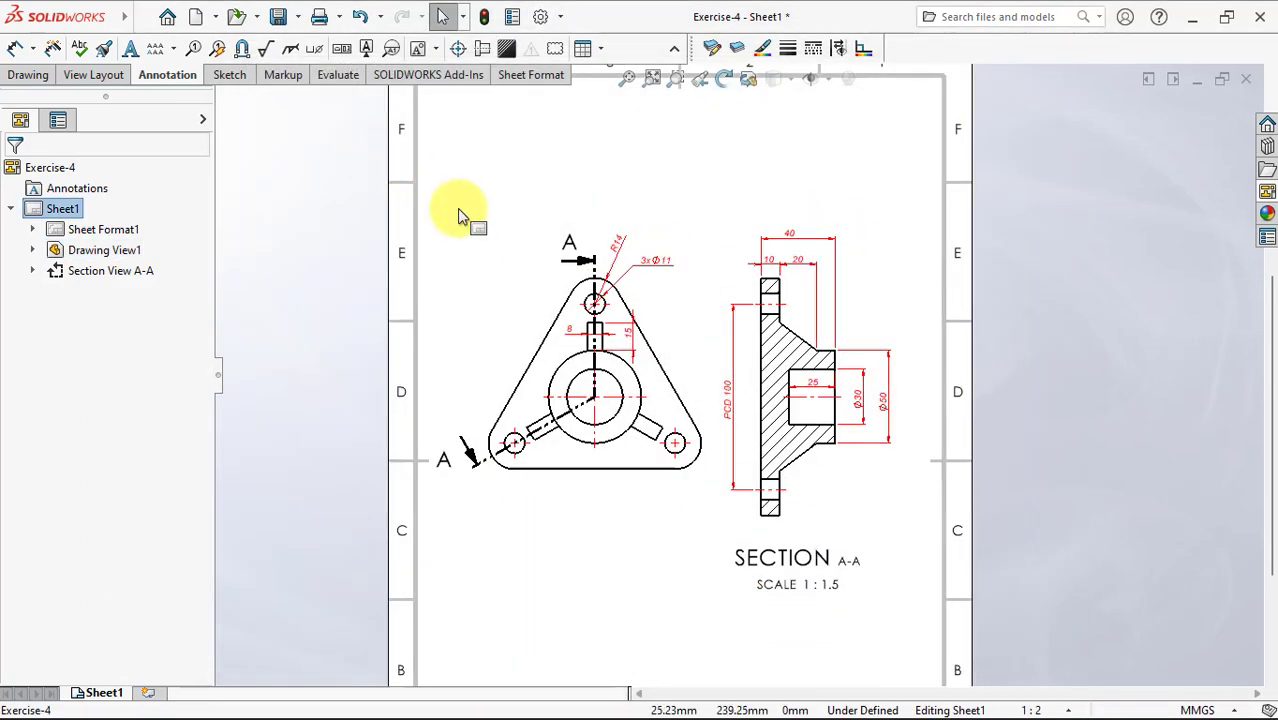
pyautogui.press('f')
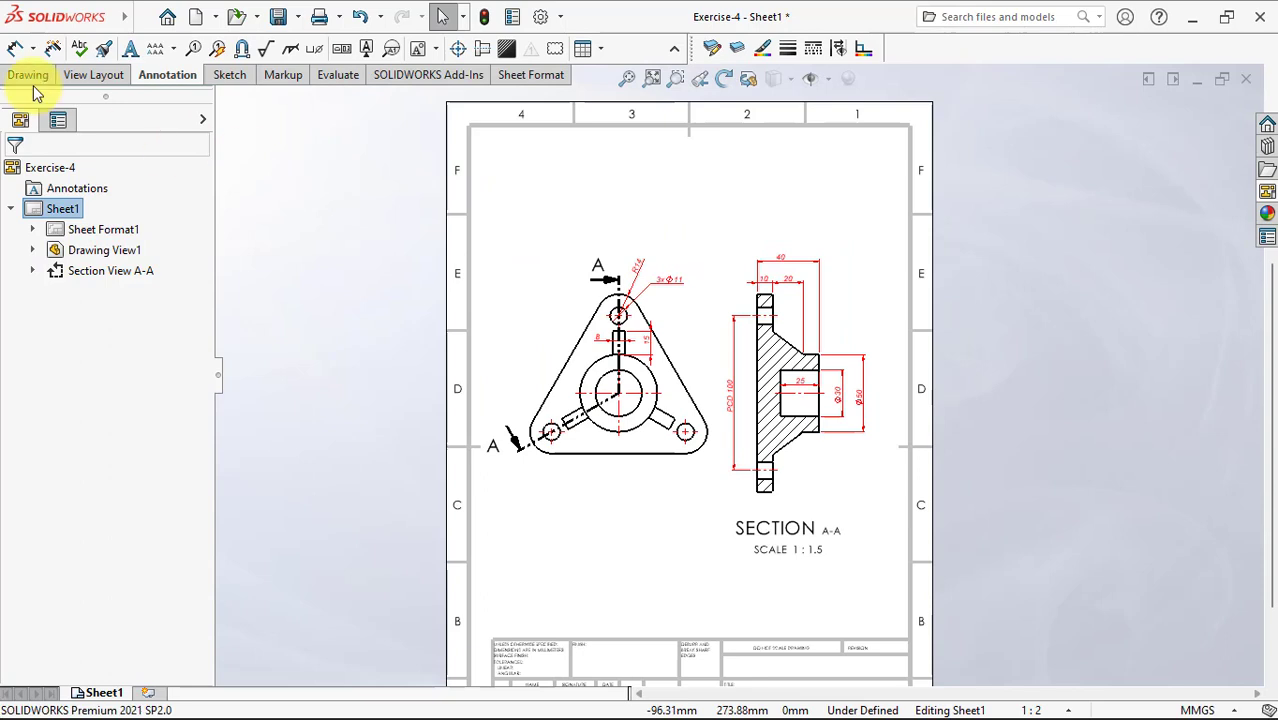
pyautogui.click(28, 75)
pyautogui.click(15, 48)
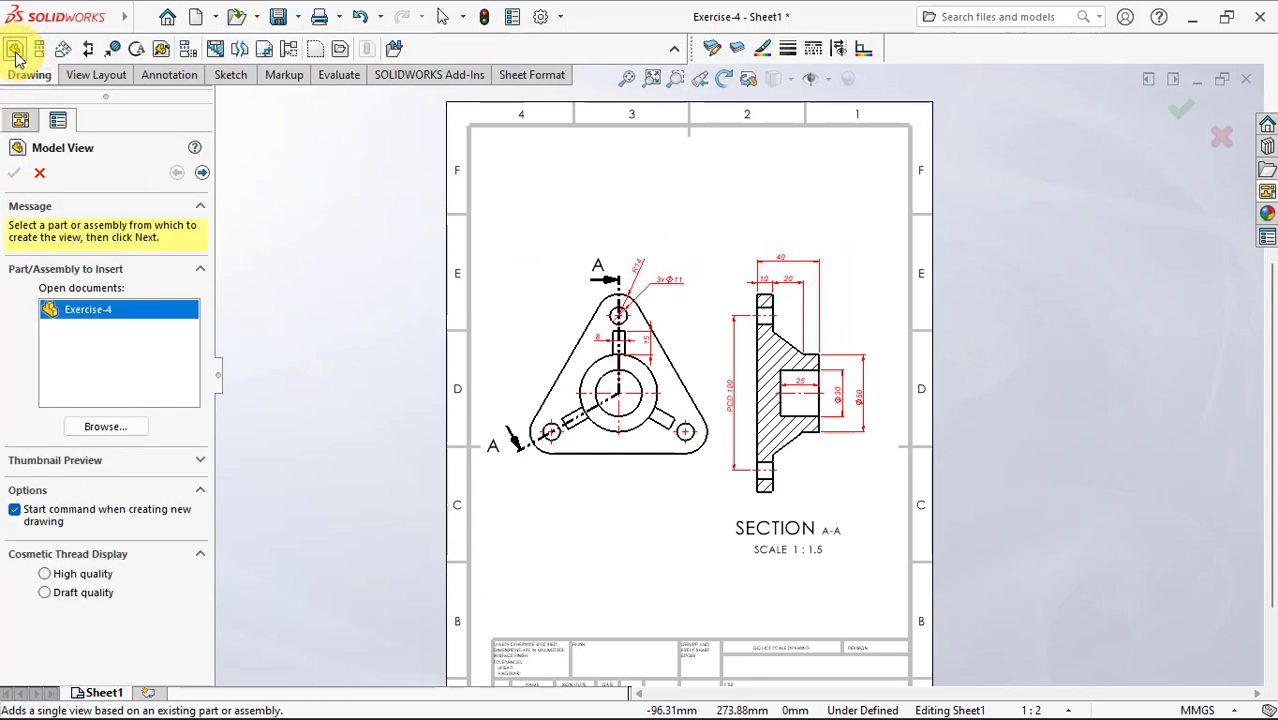
pyautogui.click(202, 174)
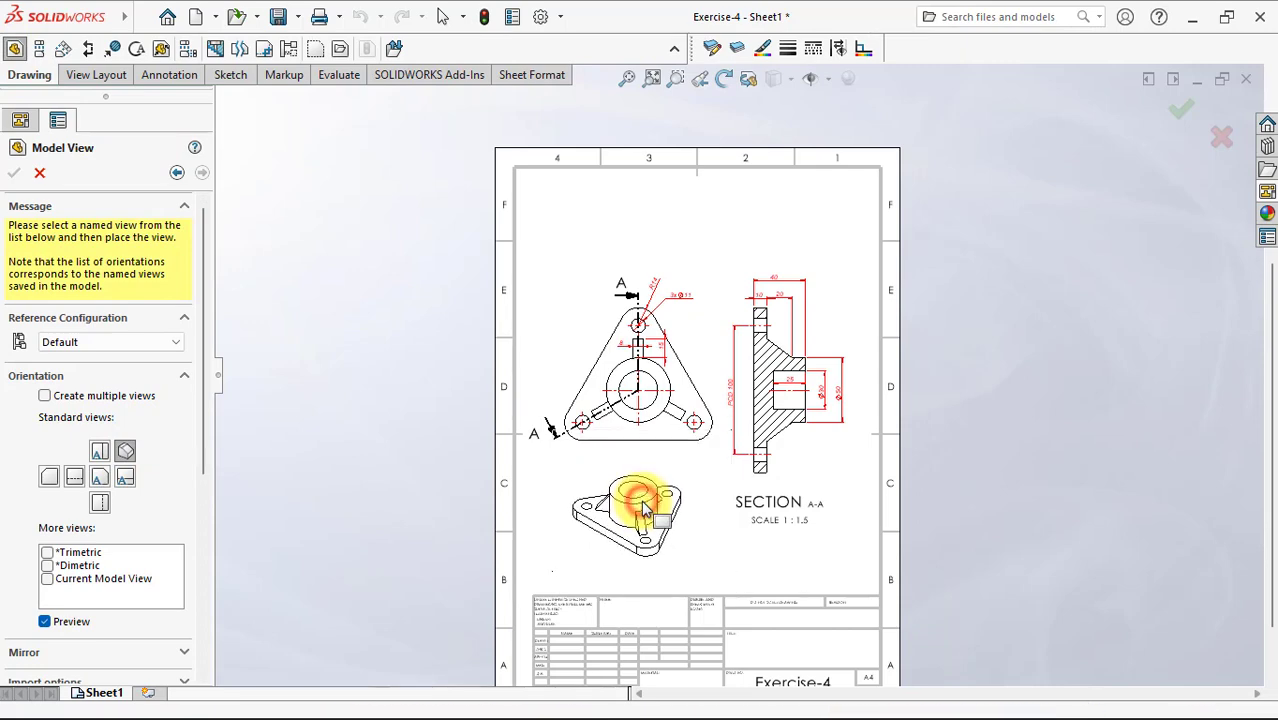
pyautogui.click(645, 510)
pyautogui.click(14, 172)
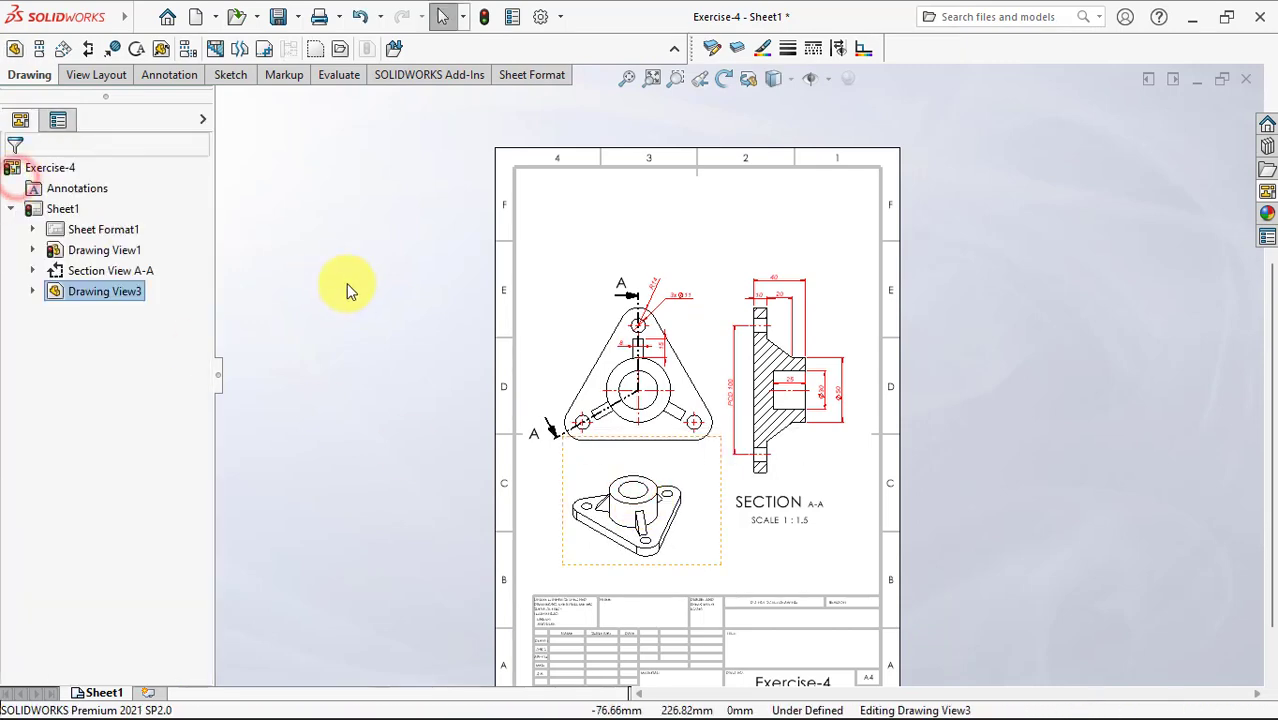
pyautogui.click(350, 289)
pyautogui.scroll(2, 770, 500)
pyautogui.scroll(-1, 747, 565)
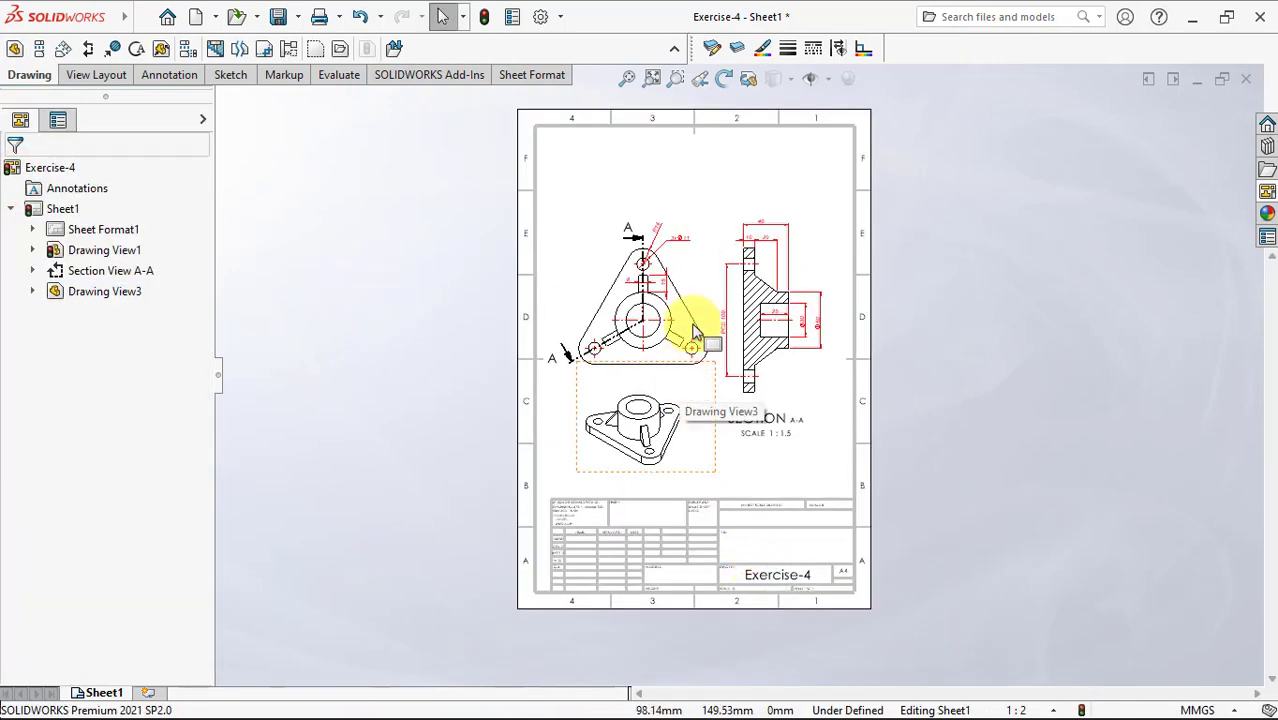
# Move the top and section views up slightly and fit the sheet.
pyautogui.click(575, 245)
pyautogui.moveTo(573, 242); pyautogui.dragTo(573, 228)
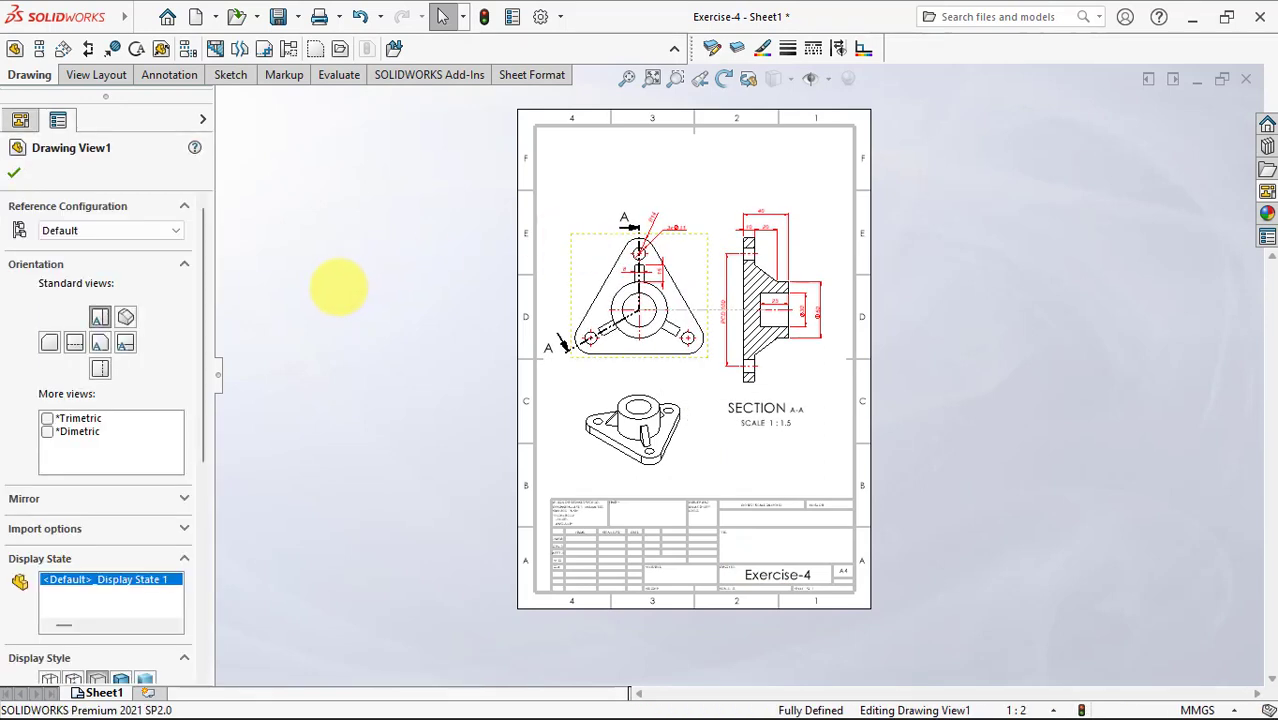
pyautogui.click(338, 288)
pyautogui.click(627, 78)
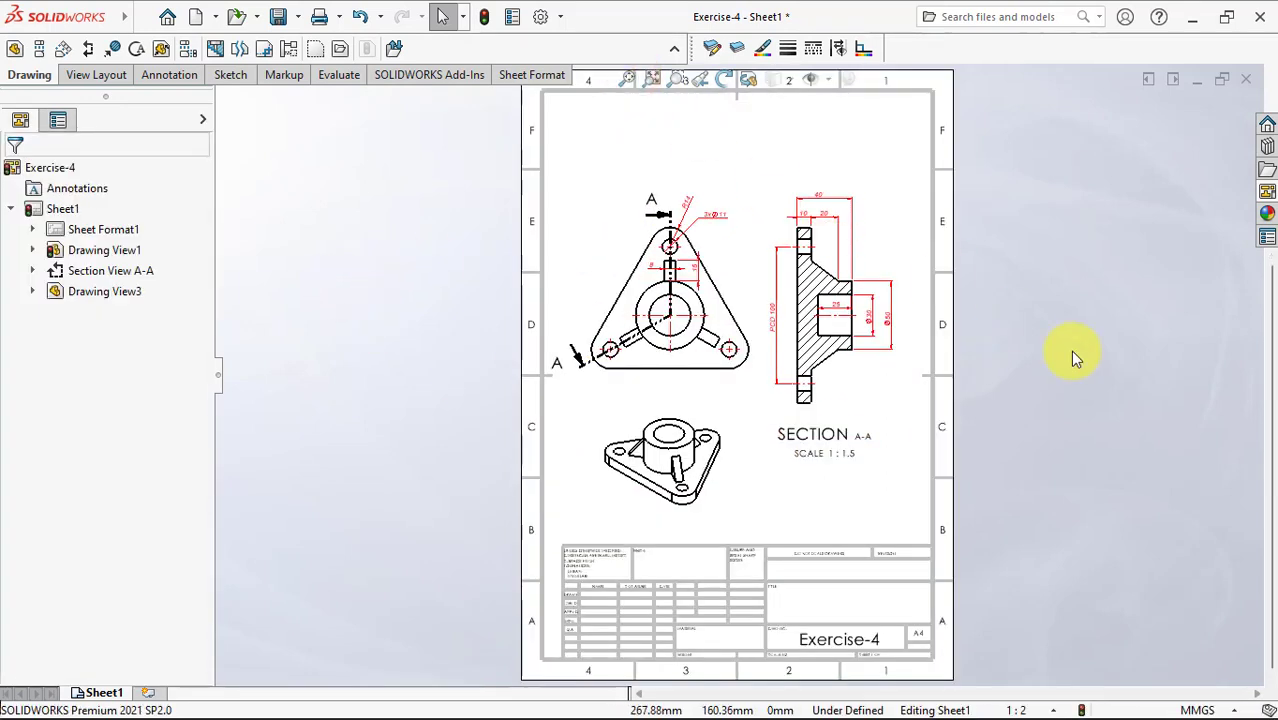
# Set visible edge thickness to 0.35mm for all views via Component Line Font.
pyautogui.click(690, 355)
pyautogui.rightClick(693, 357)
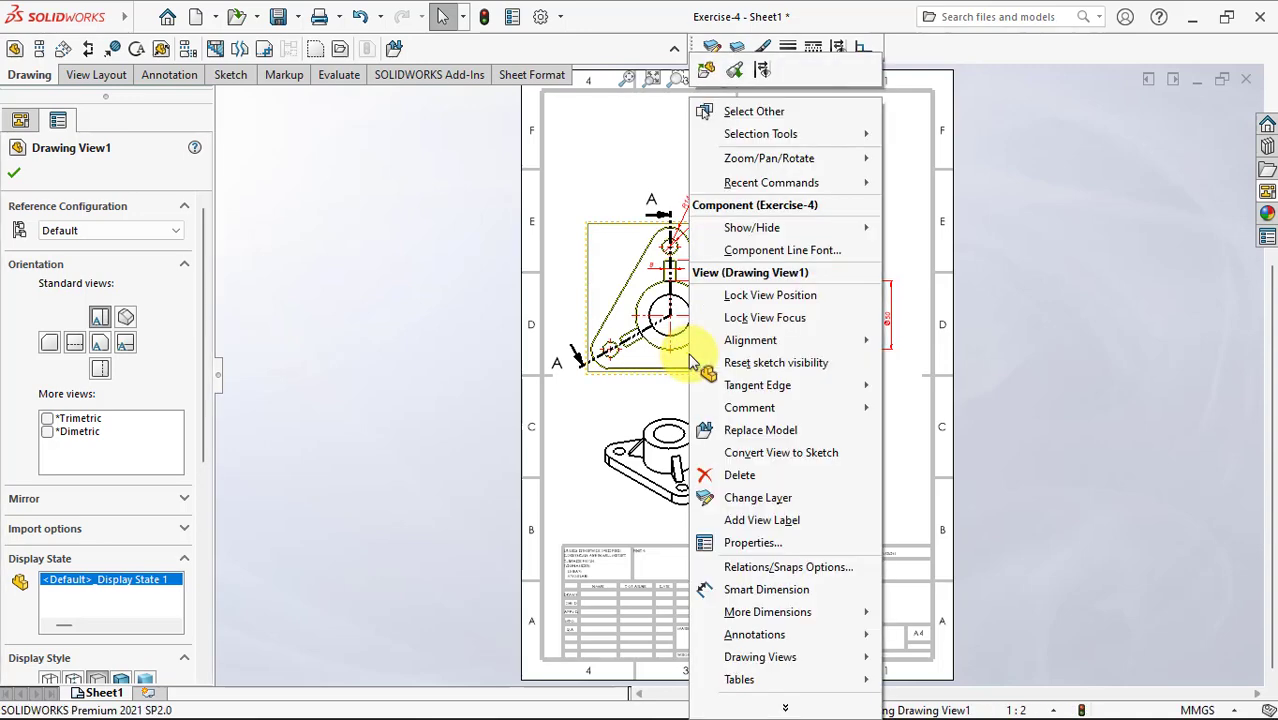
pyautogui.click(761, 252)
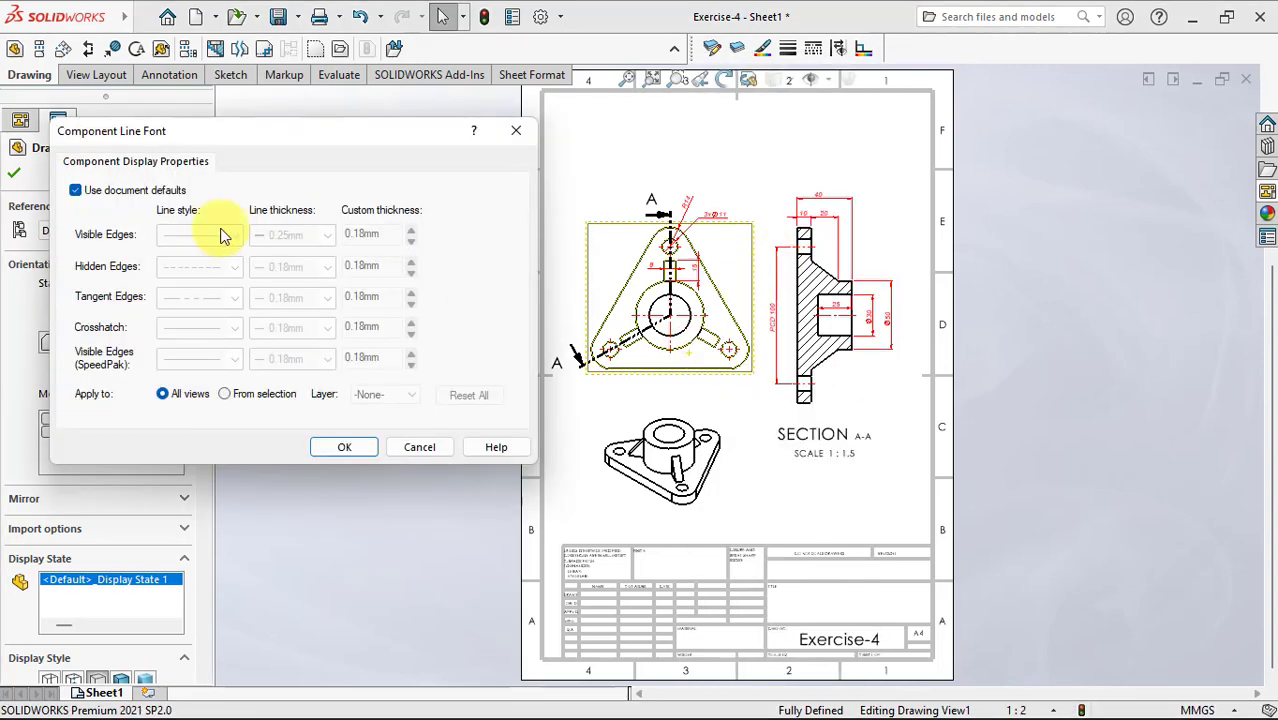
pyautogui.click(80, 192)
pyautogui.click(325, 235)
pyautogui.click(300, 300)
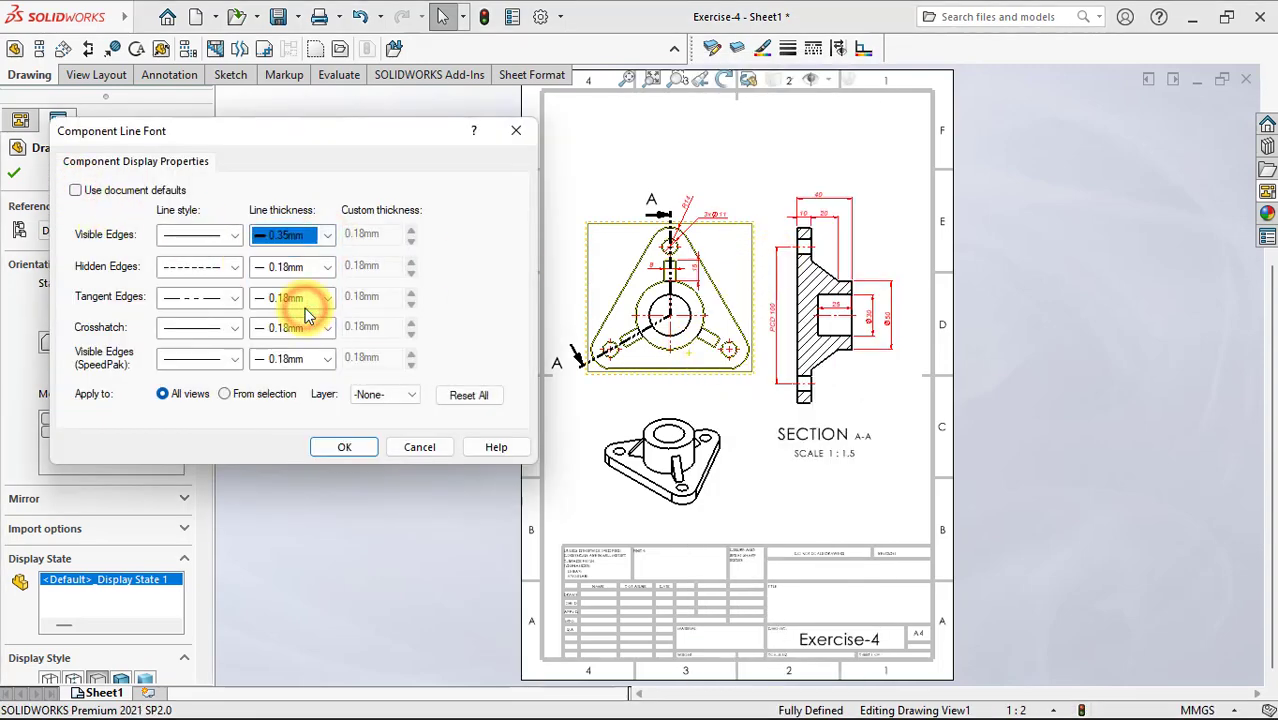
pyautogui.click(343, 448)
pyautogui.click(399, 424)
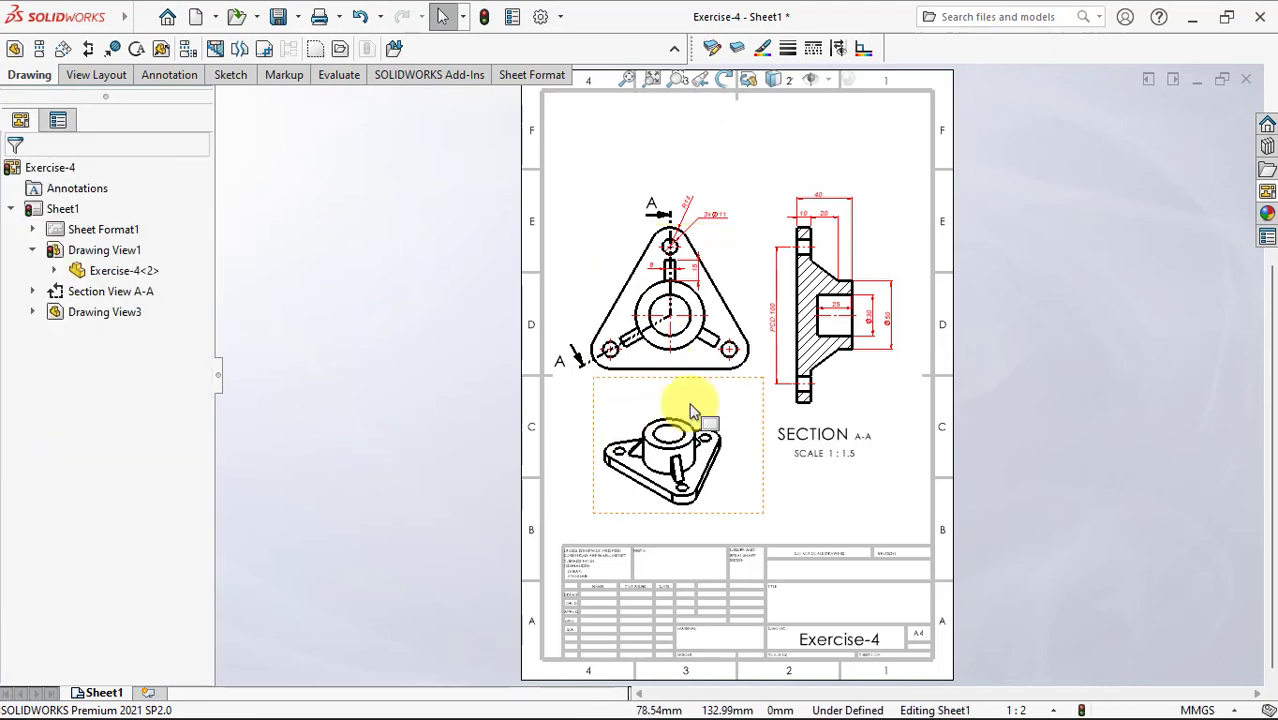
pyautogui.scroll(-1, 700, 390)
pyautogui.scroll(-1, 713, 345)
pyautogui.scroll(-1, 712, 355)
pyautogui.scroll(2, 964, 428)
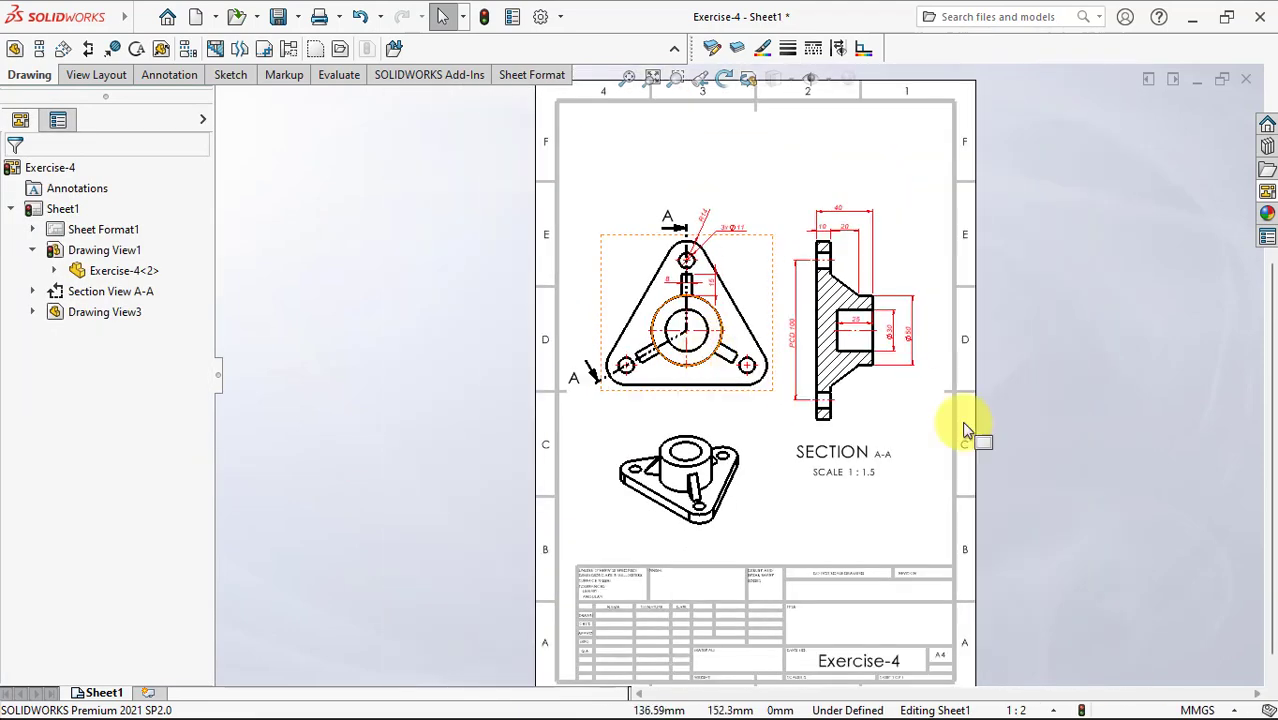
pyautogui.scroll(1, 1050, 443)
pyautogui.scroll(1, 1050, 443)
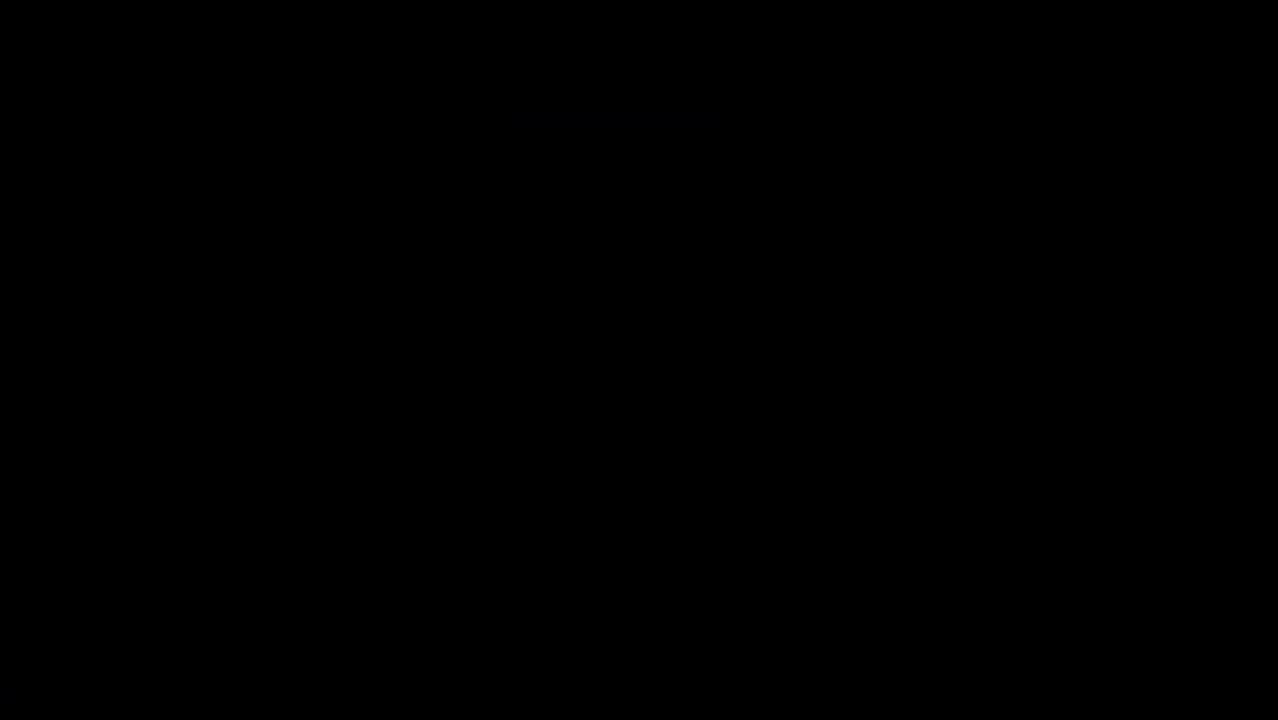